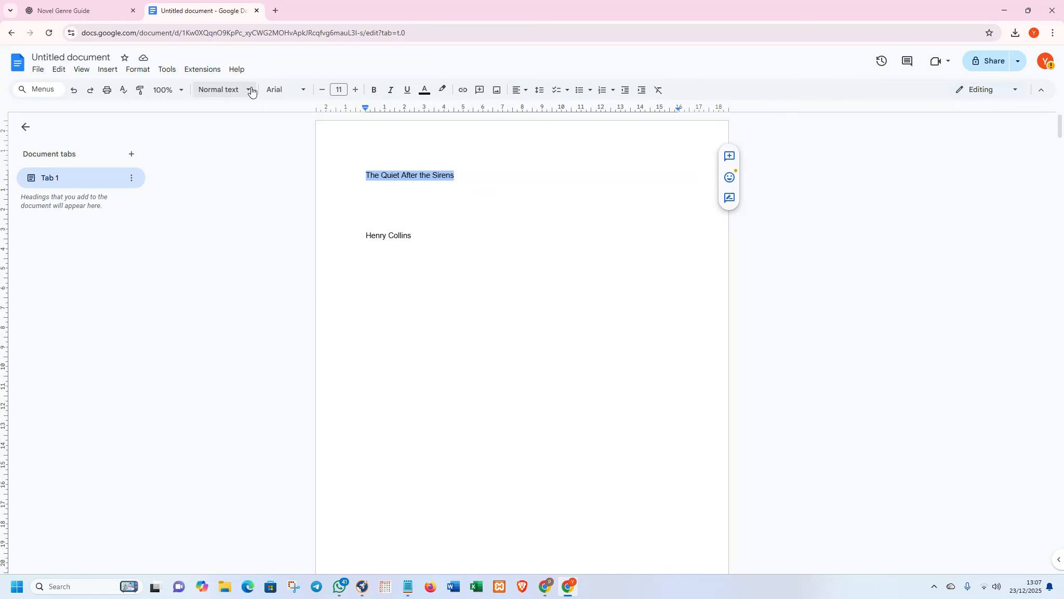
Apply the Title style to the book title "The Quiet After the Sirens" and set its font size to 30
click(255, 165)
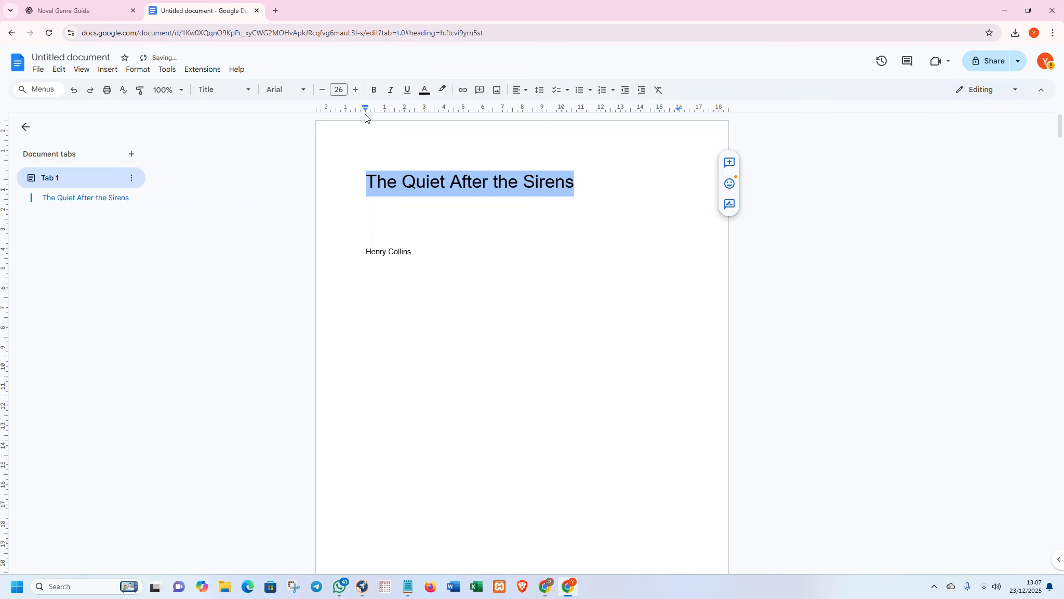
click(356, 89)
click(356, 89)
click(356, 89)
click(356, 90)
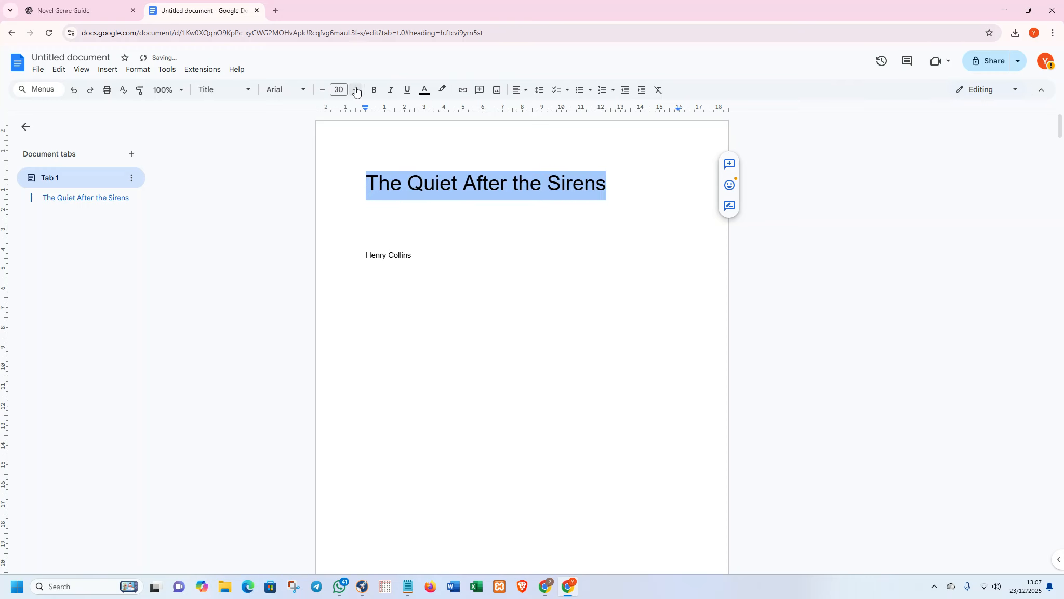
Change the book title's font to Cinzel Decorative in the Bold weight
click(305, 91)
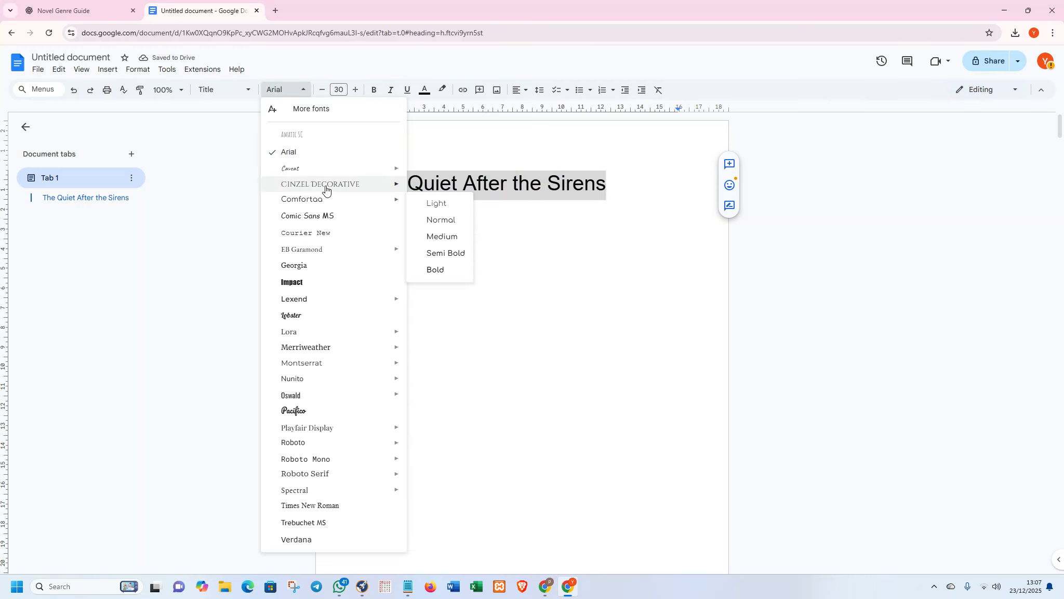
mouse_move(325, 188)
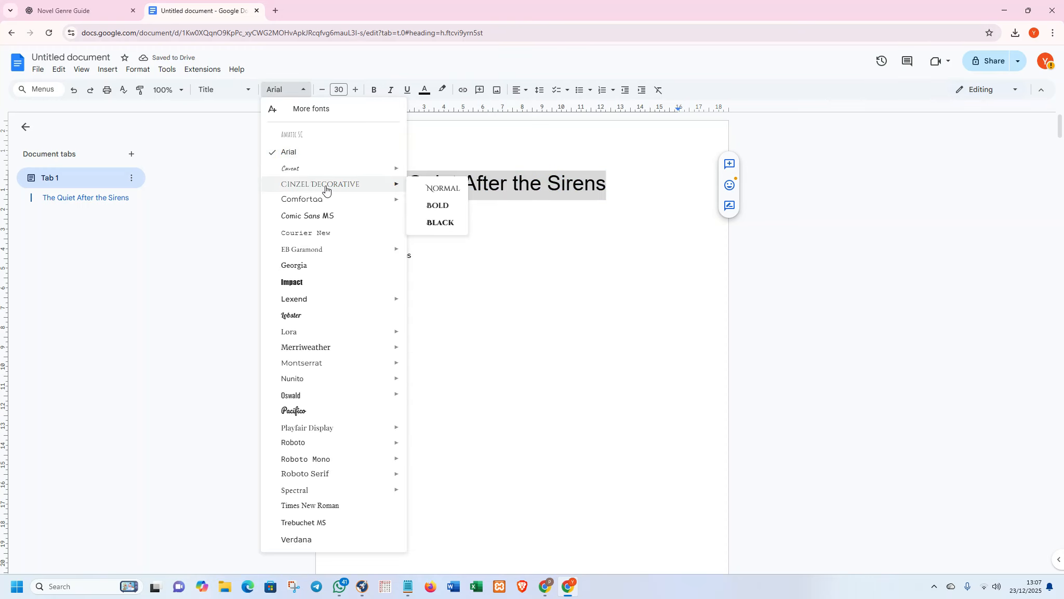
click(433, 204)
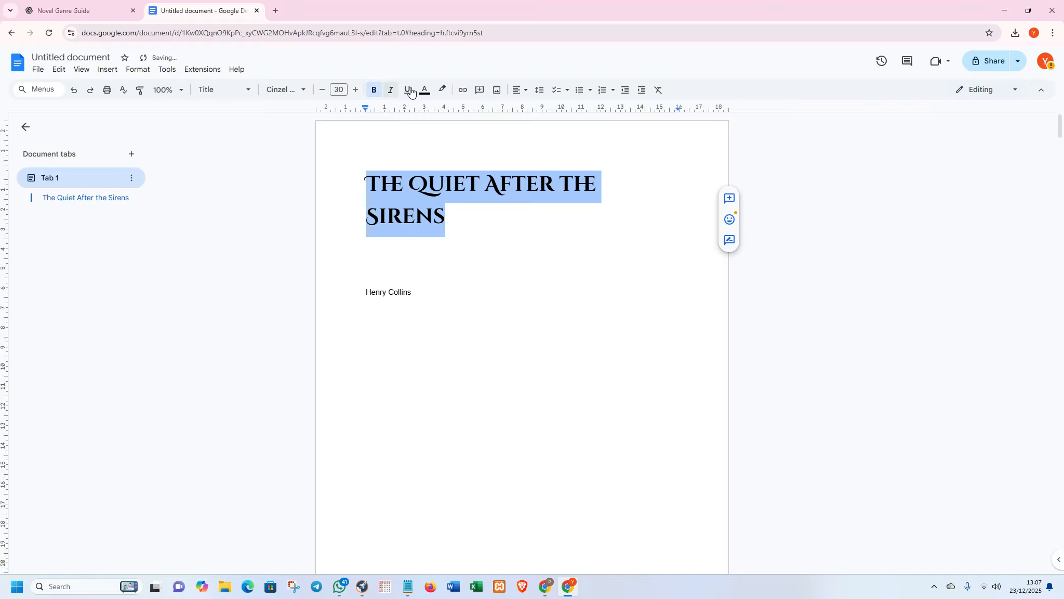
Centre the book title and set its line spacing to 1.5
click(522, 90)
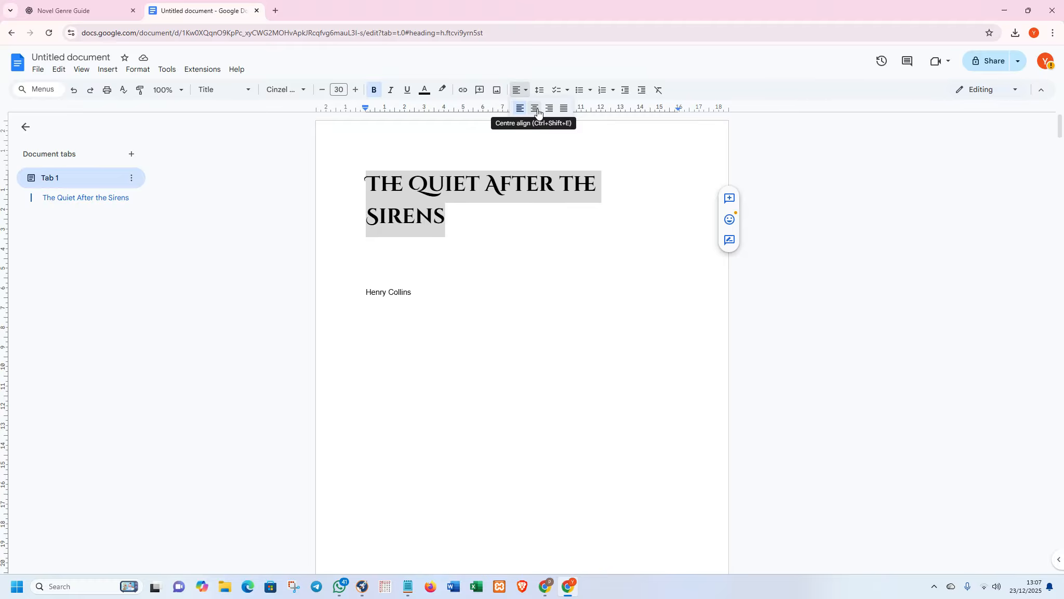
click(537, 110)
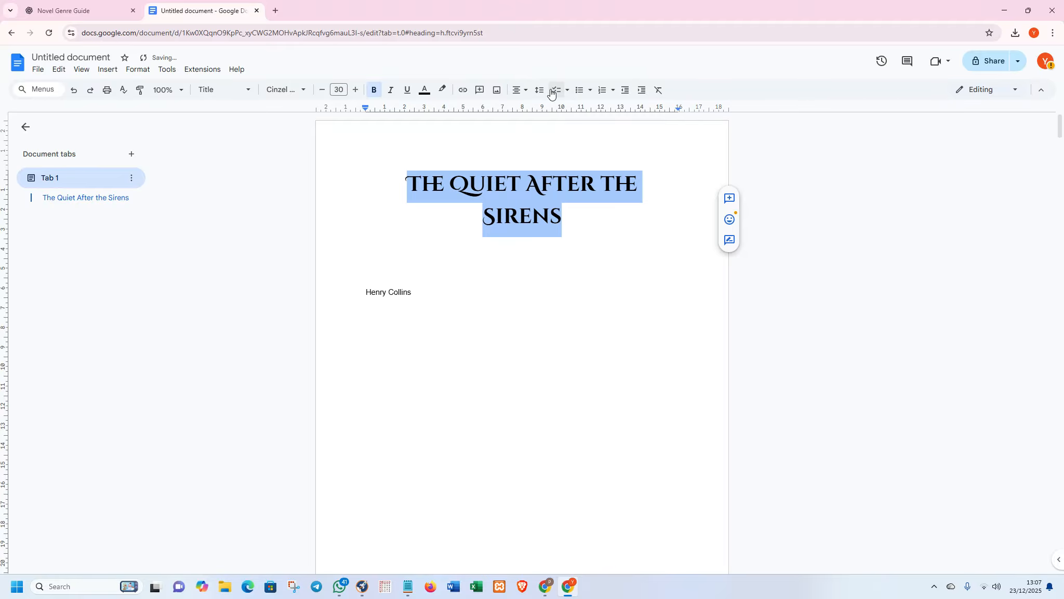
click(540, 91)
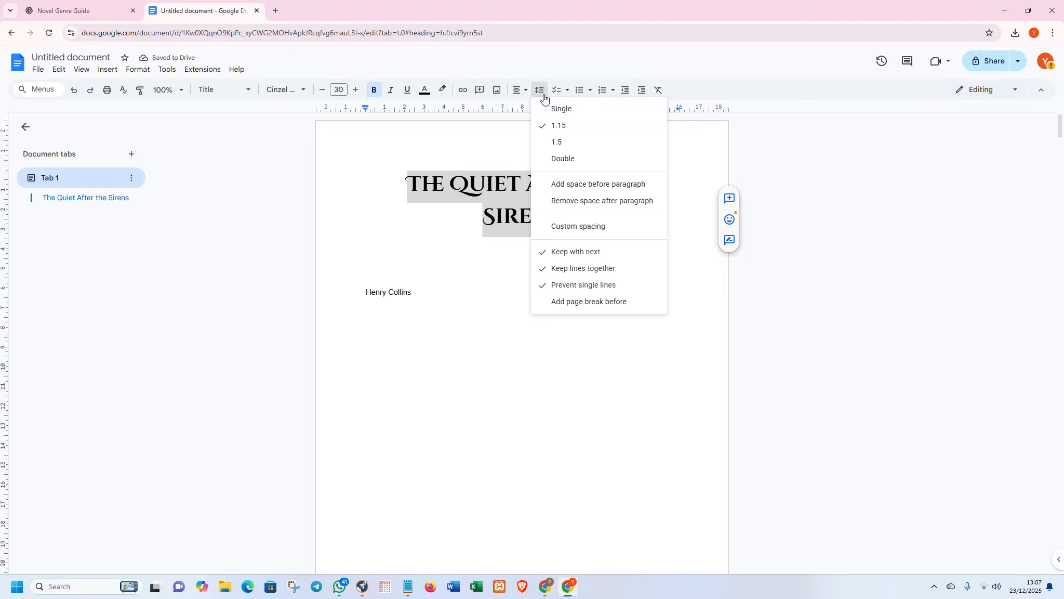
click(542, 136)
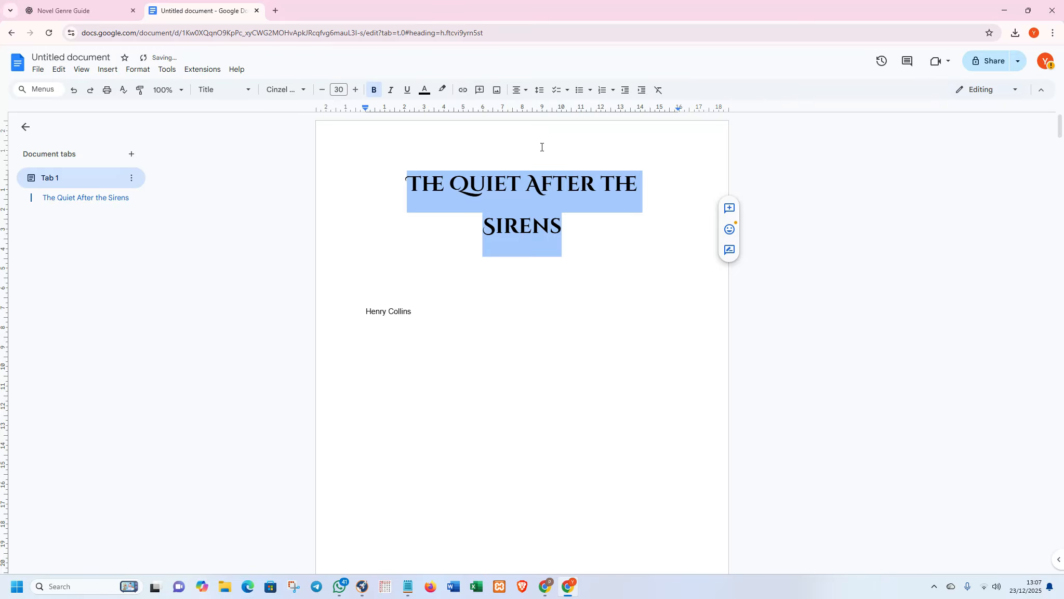
Set the author name below the title in Georgia at font size 25
click(417, 311)
drag(416, 313, 352, 315)
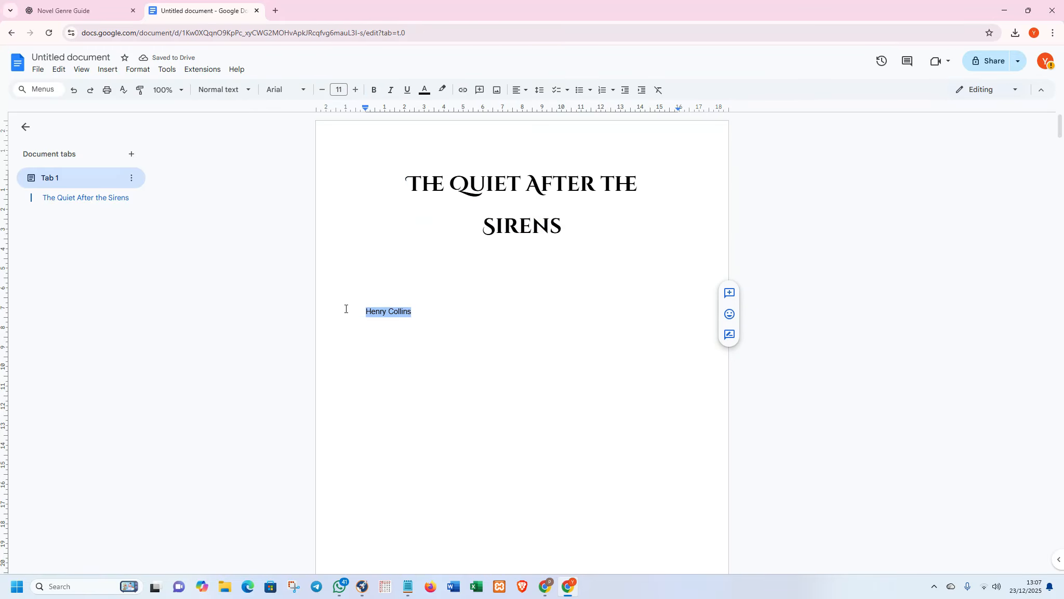
click(304, 89)
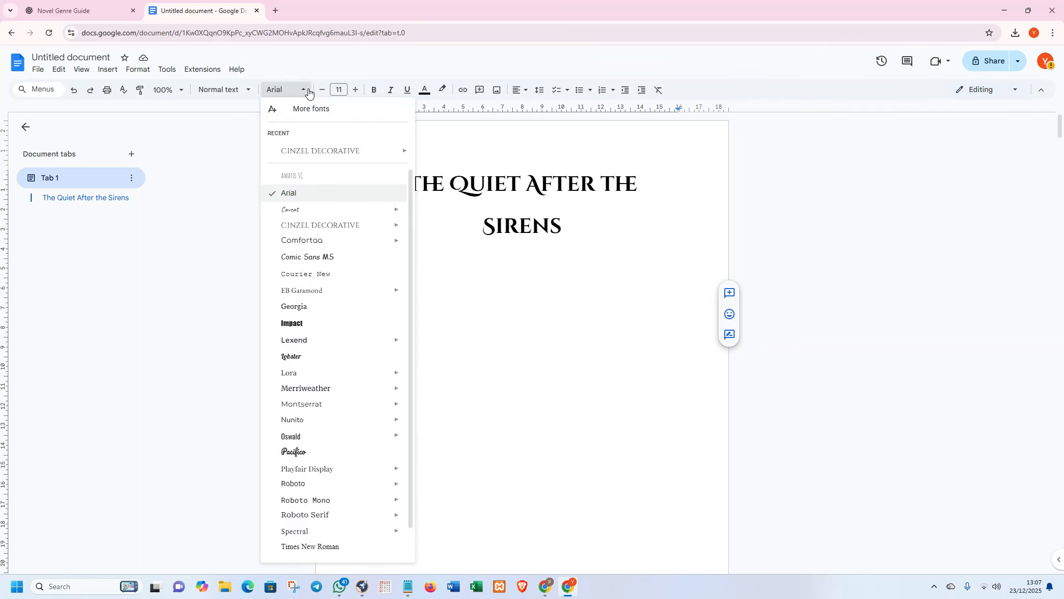
mouse_move(312, 152)
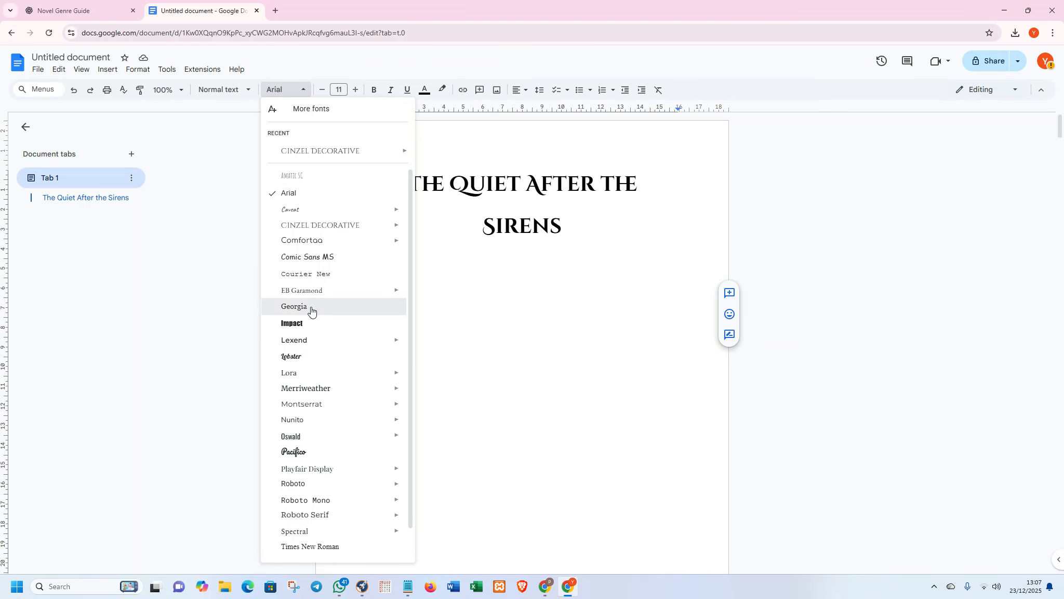
click(311, 308)
click(355, 89)
click(355, 89)
click(356, 90)
click(356, 90)
triple_click(356, 89)
double_click(356, 90)
double_click(356, 89)
triple_click(356, 90)
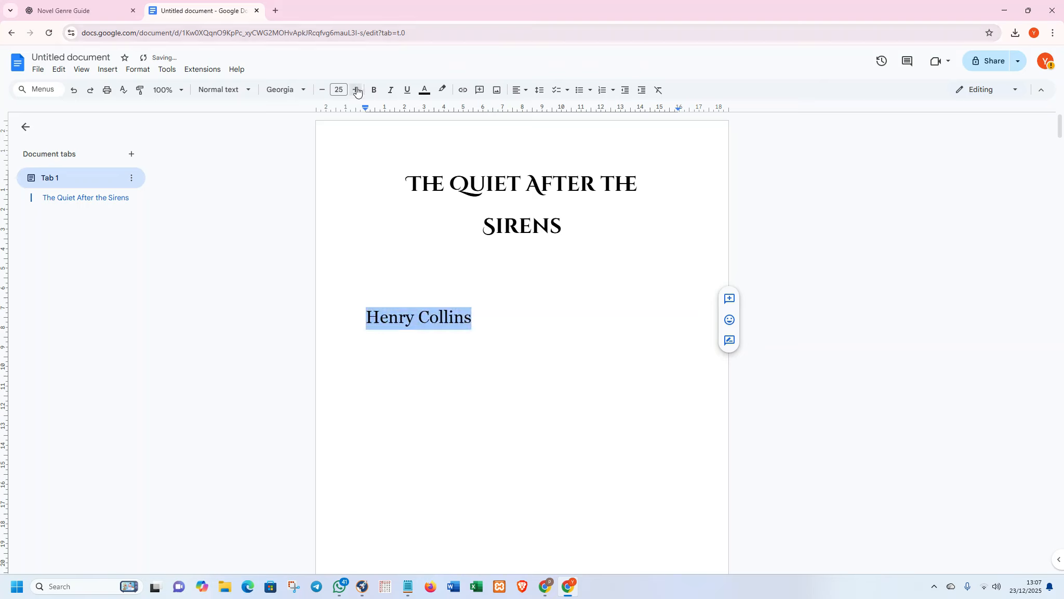
Centre the author name on the title page
click(520, 91)
click(533, 112)
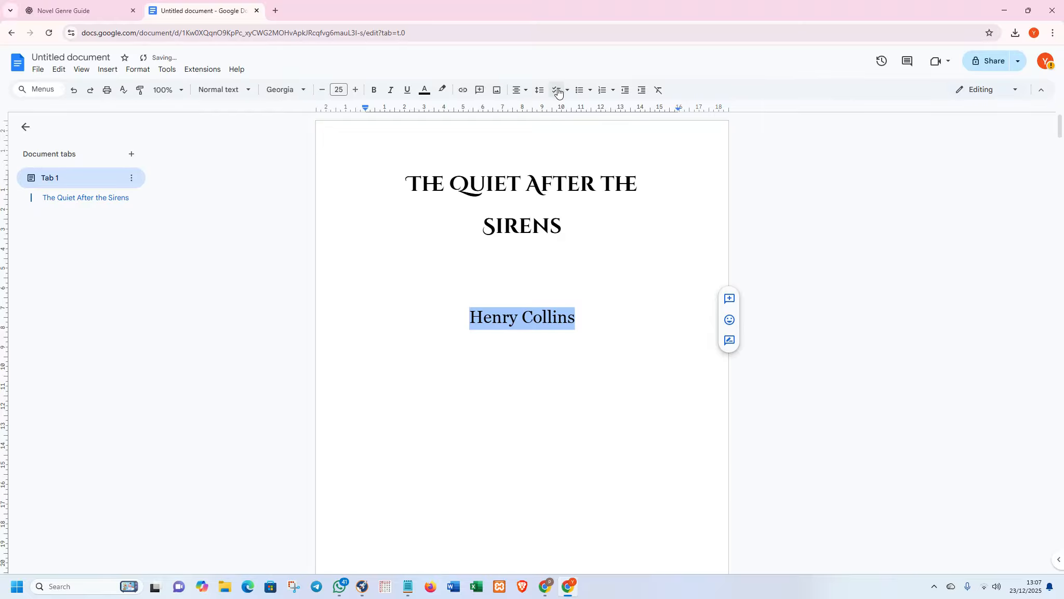
click(523, 279)
Justify all the copyright text on the second page and set its line spacing to 1.5
scroll(523, 278, down, 3)
scroll(523, 278, down, 8)
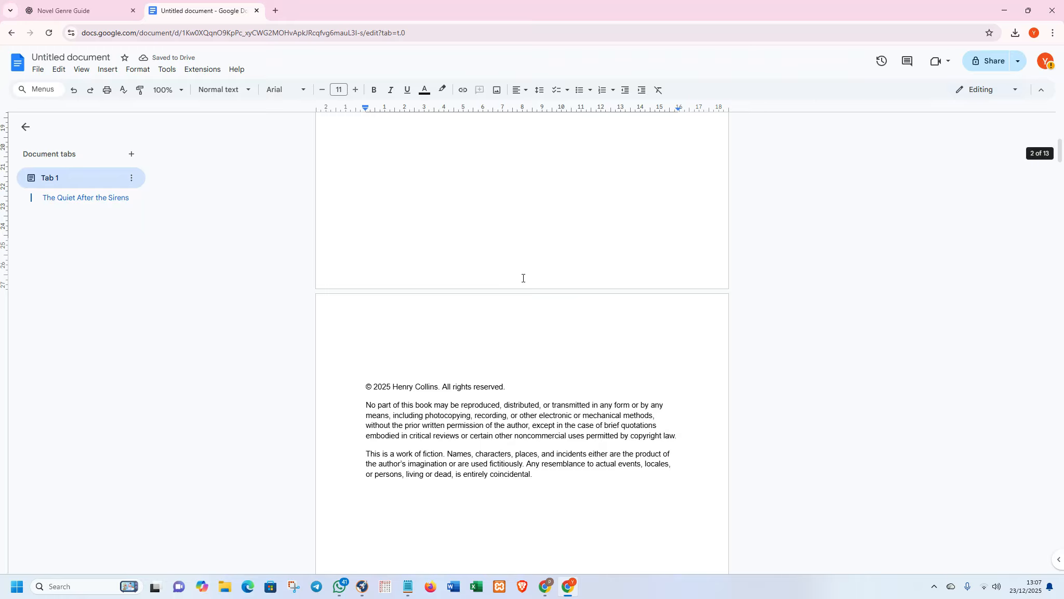
drag(534, 319, 562, 332)
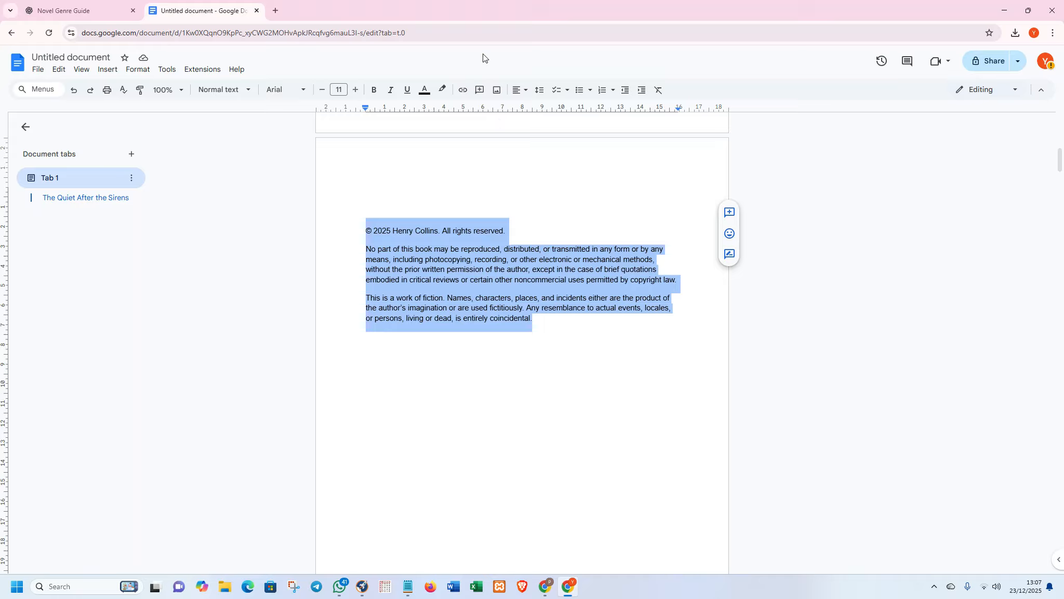
click(522, 90)
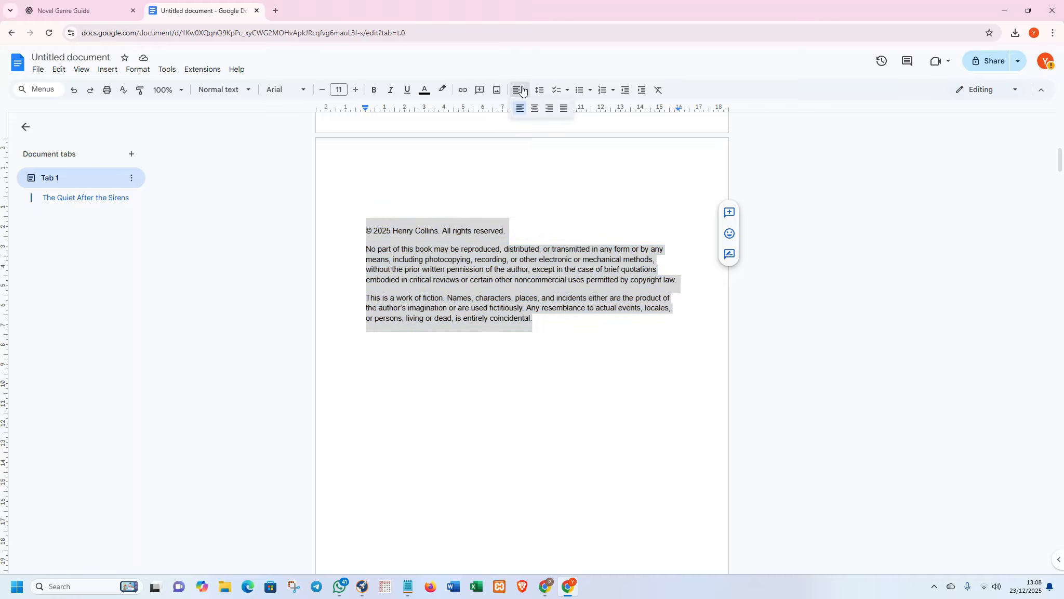
click(564, 107)
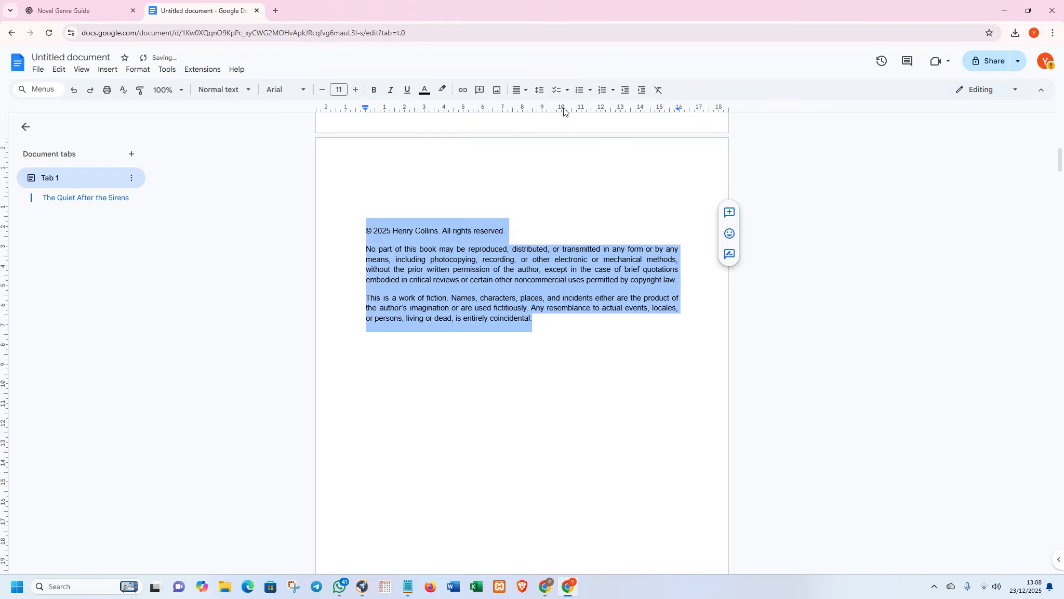
click(540, 90)
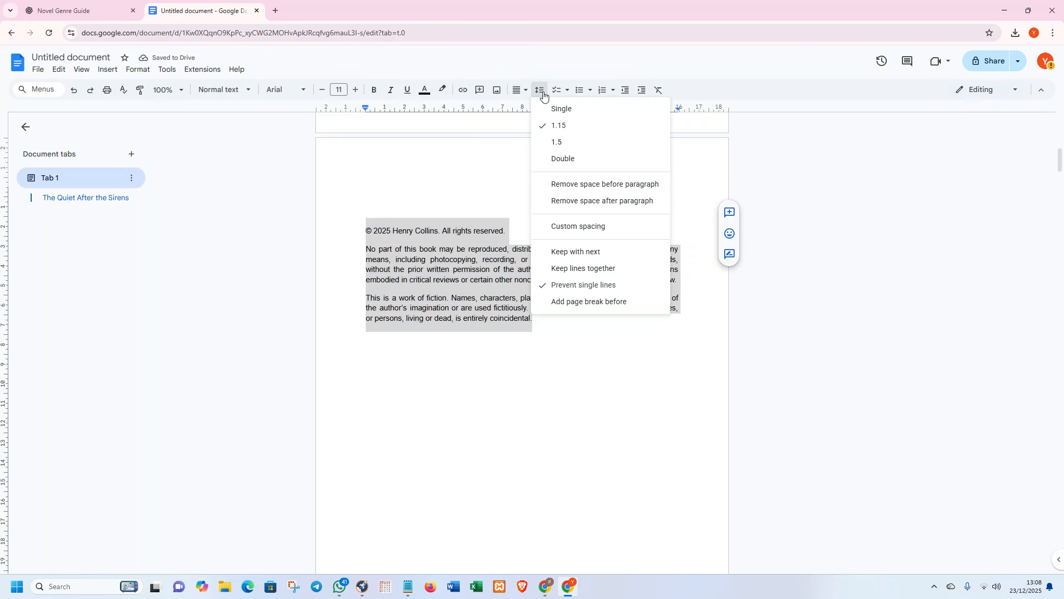
click(554, 147)
Make the "All rights reserved" copyright line bold and centre it
drag(512, 223, 369, 219)
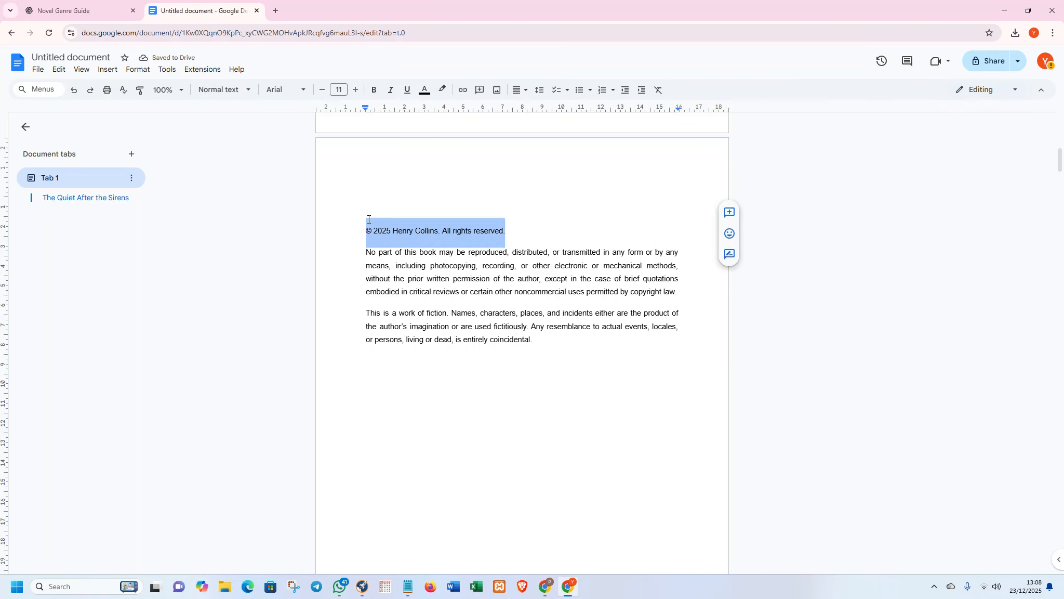
click(374, 89)
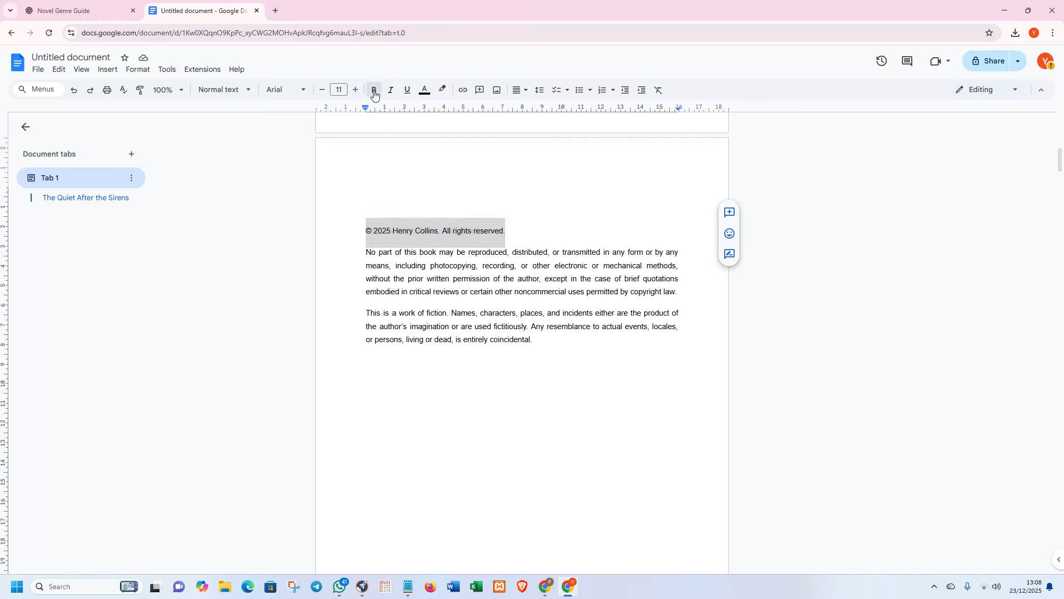
click(524, 91)
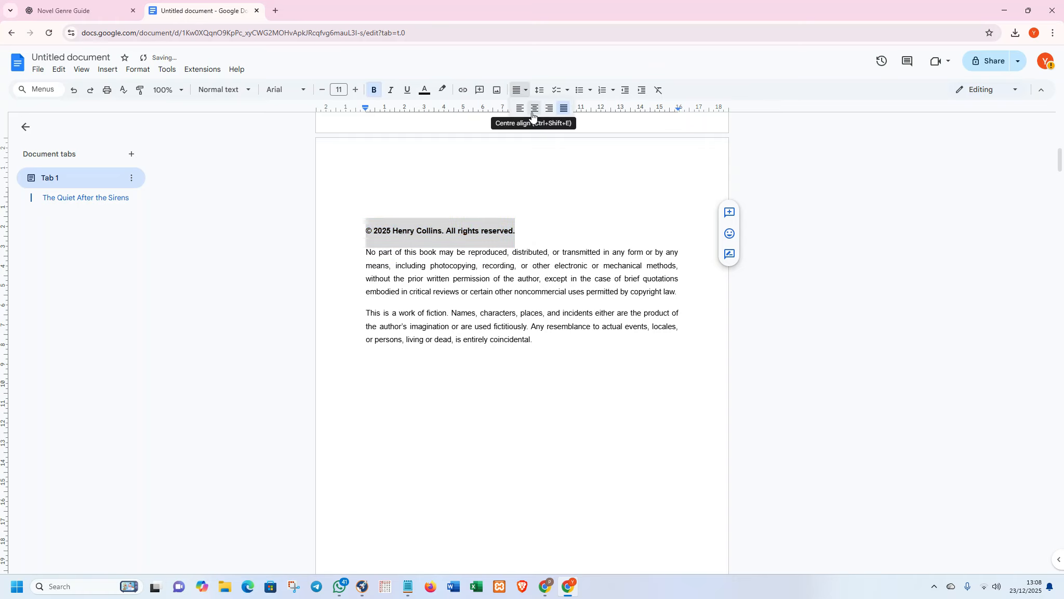
click(532, 110)
click(531, 242)
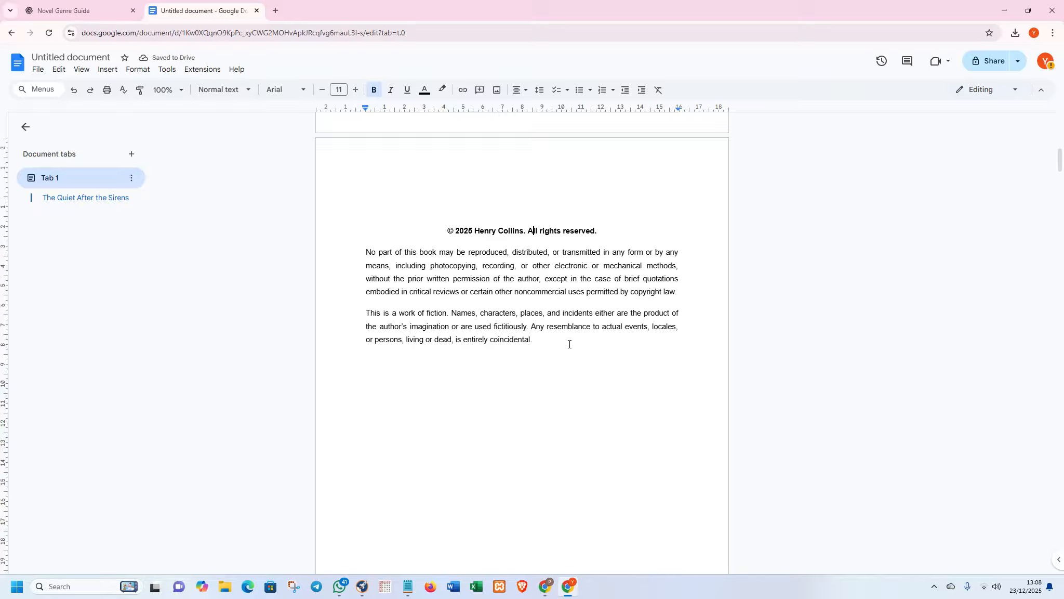
Change the font of the two paragraphs below the copyright line to Georgia
drag(534, 343, 320, 248)
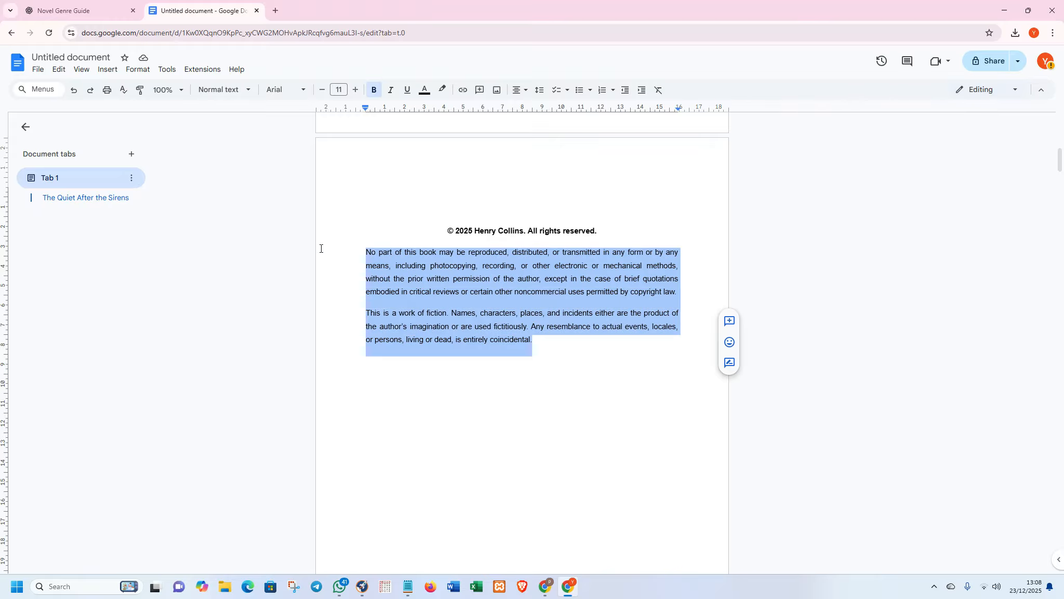
click(299, 90)
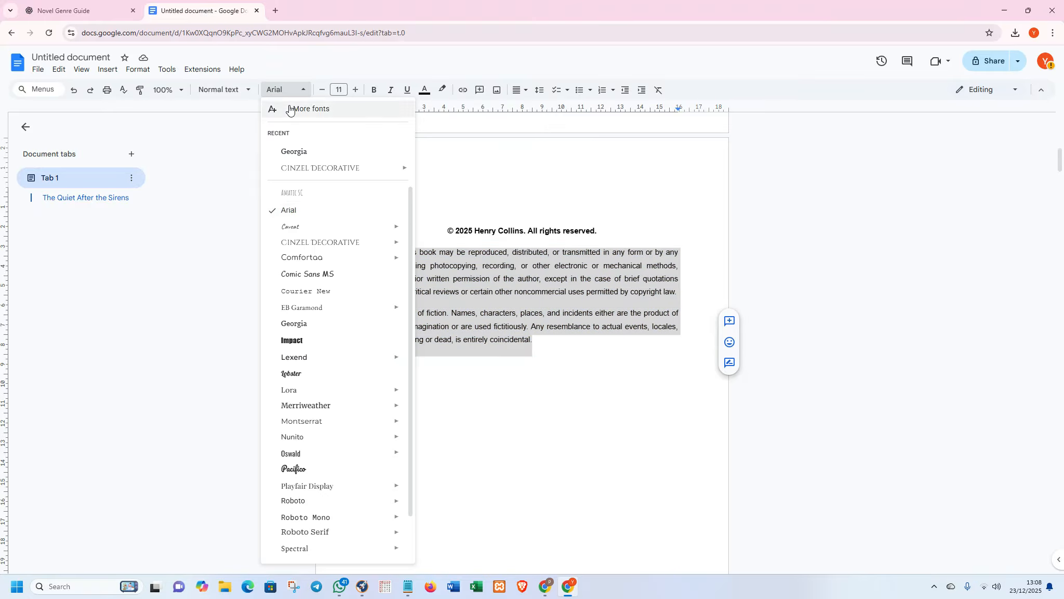
click(301, 151)
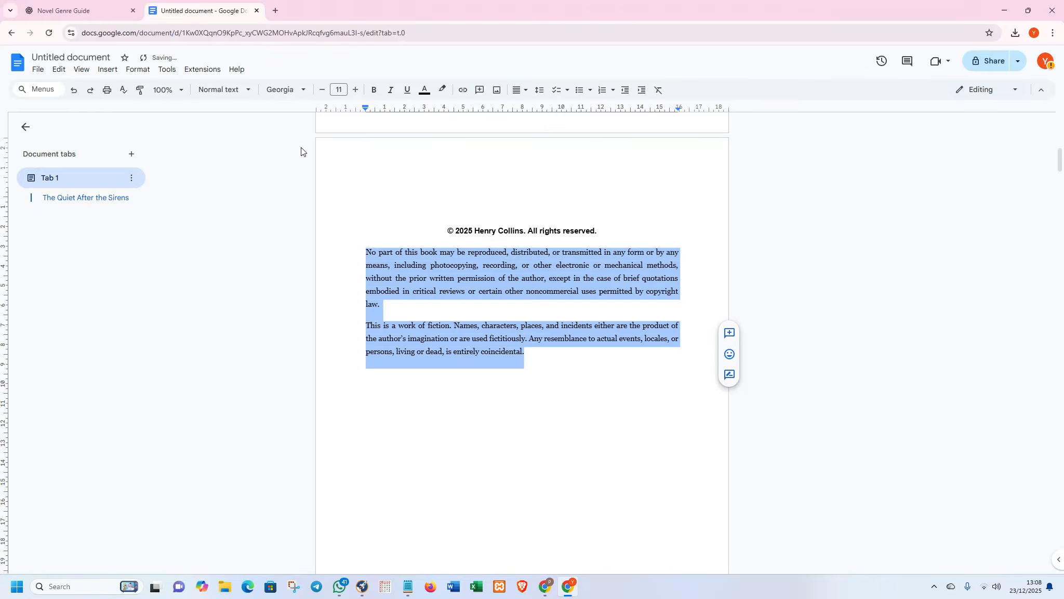
click(301, 97)
mouse_move(317, 167)
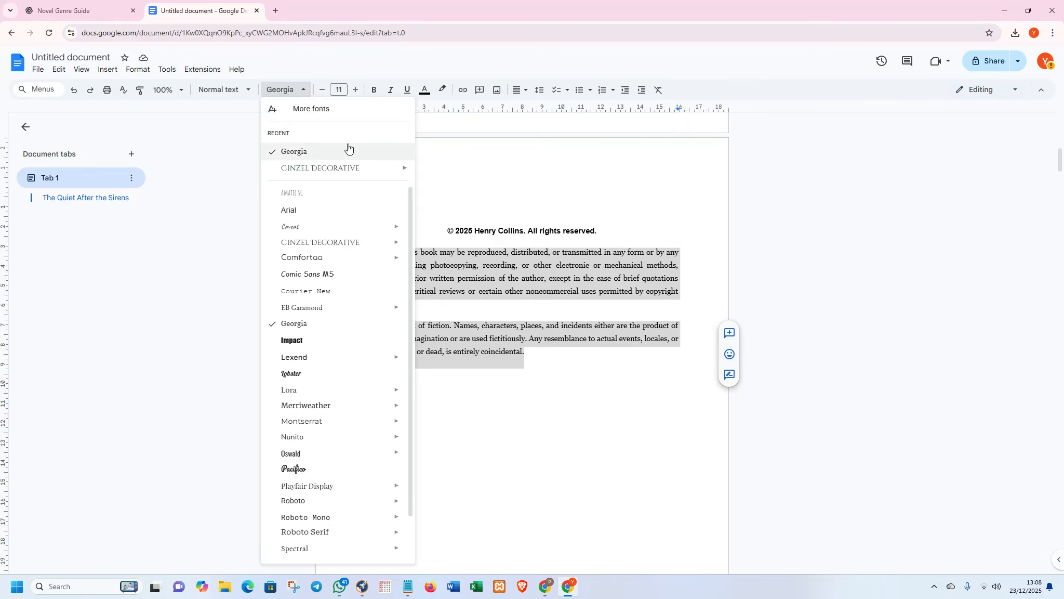
click(450, 178)
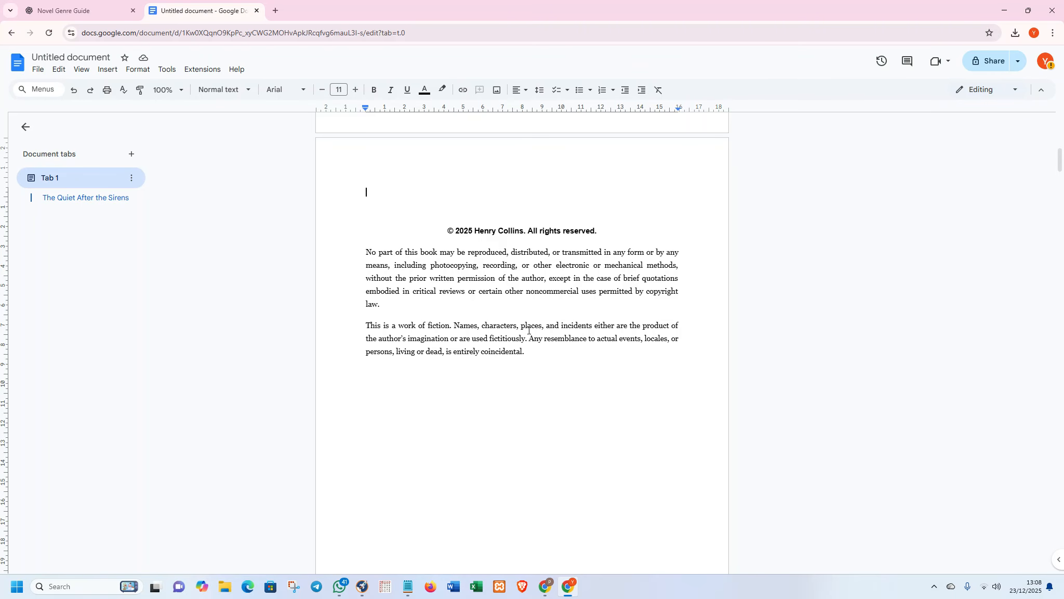
Set the two paragraphs below the copyright line in Merriweather with the Normal weight
click(531, 353)
drag(443, 278, 359, 259)
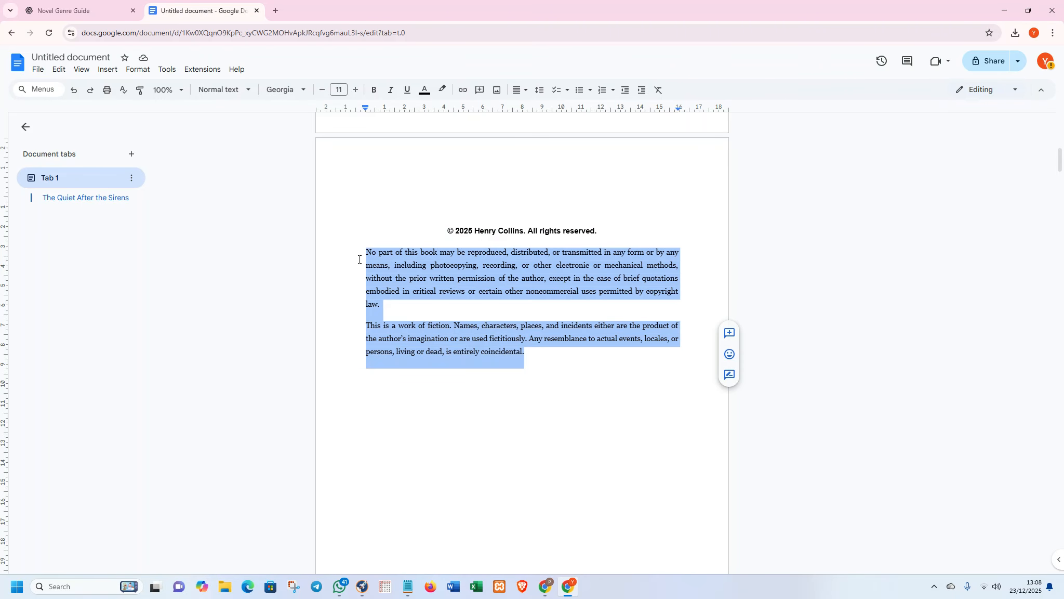
click(303, 89)
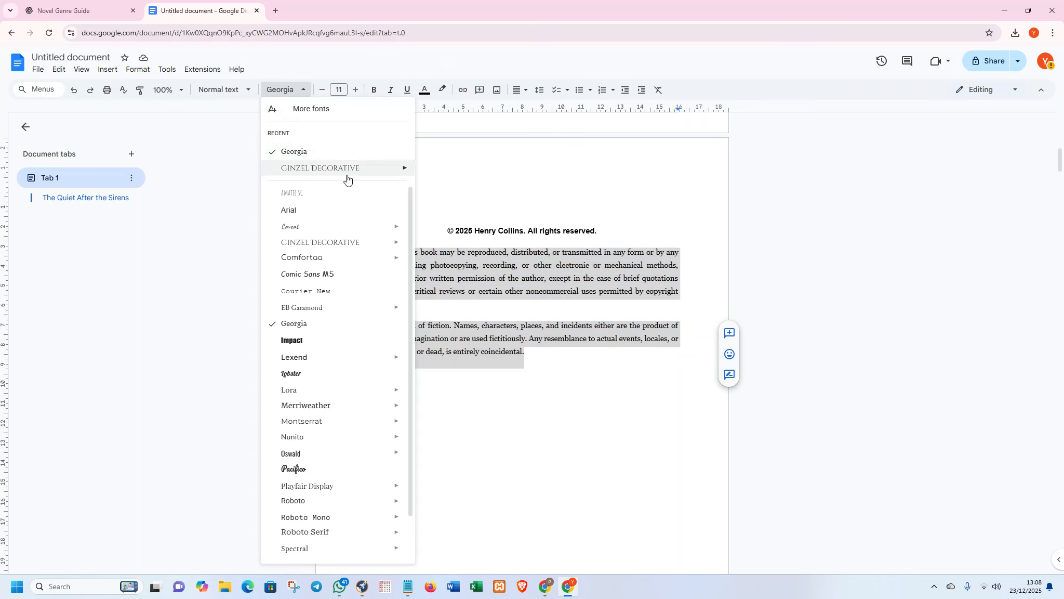
scroll(357, 229, down, 2)
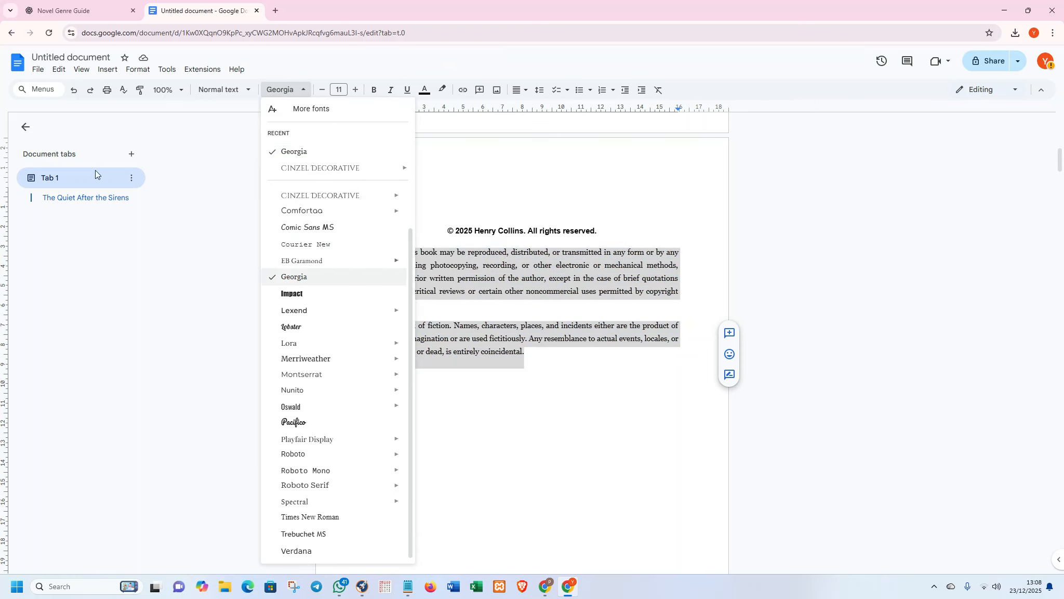
mouse_move(366, 359)
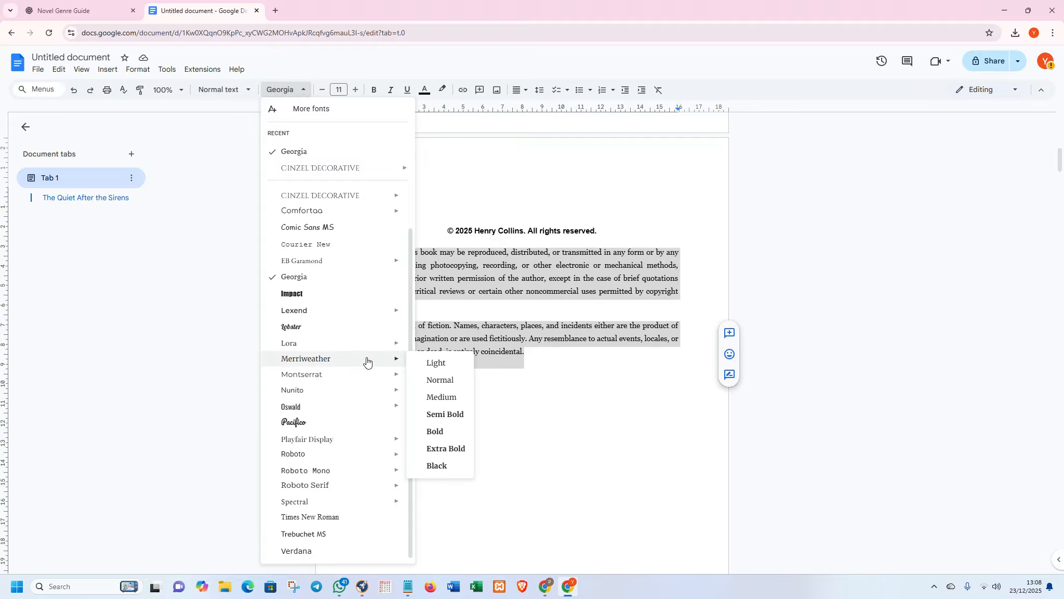
click(441, 381)
click(449, 380)
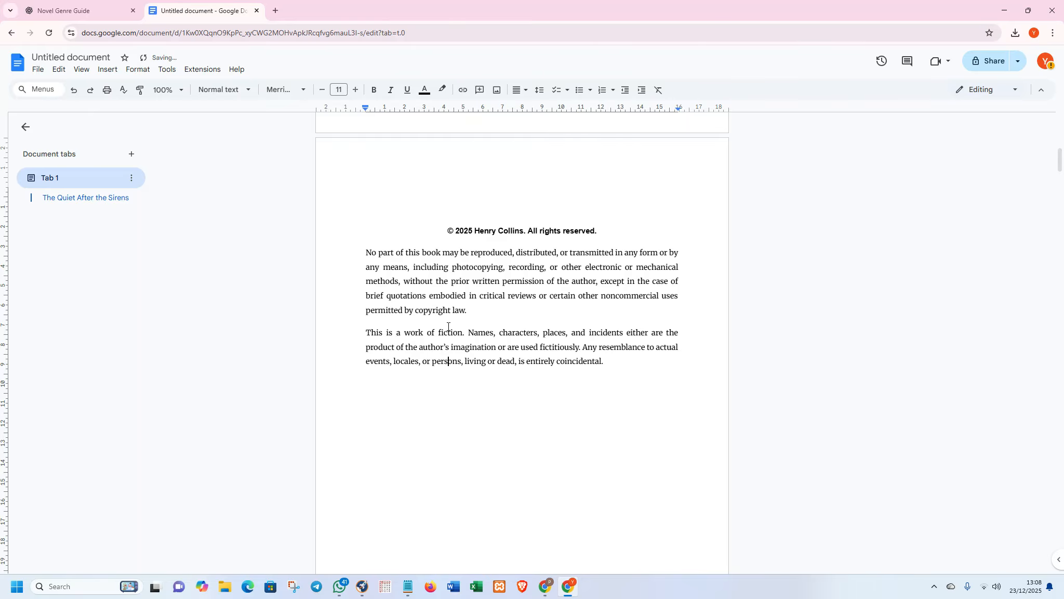
Centre the "Table Of Content" heading on the third page and make it bold
scroll(448, 326, down, 12)
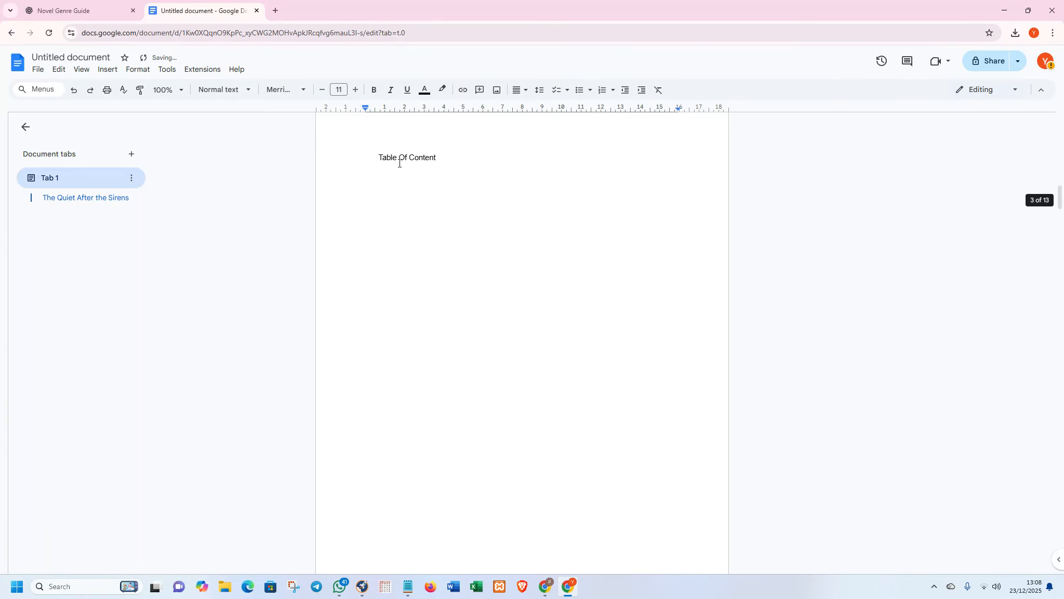
drag(442, 156, 362, 156)
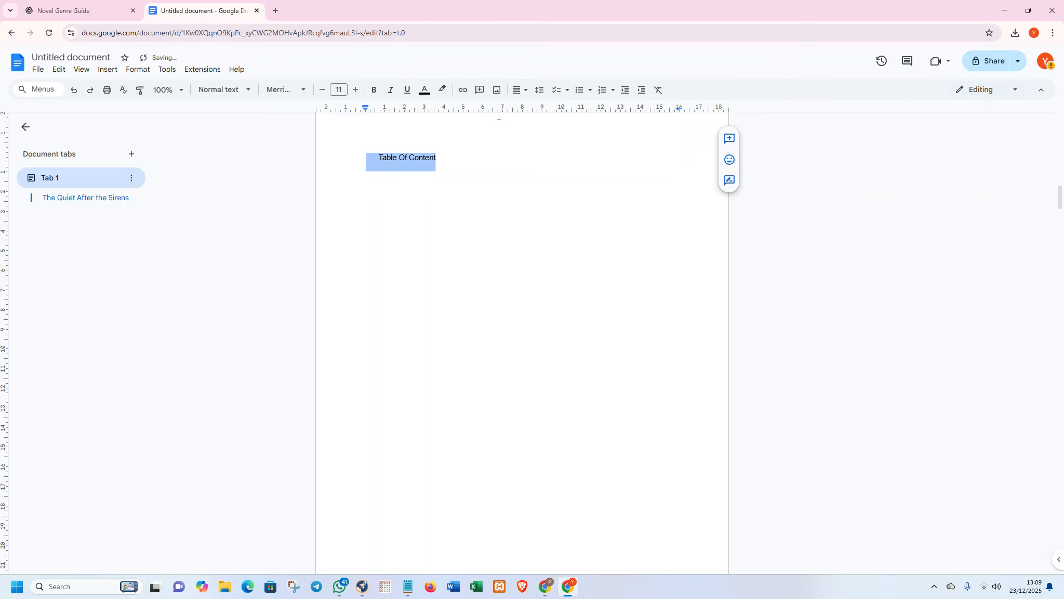
click(528, 94)
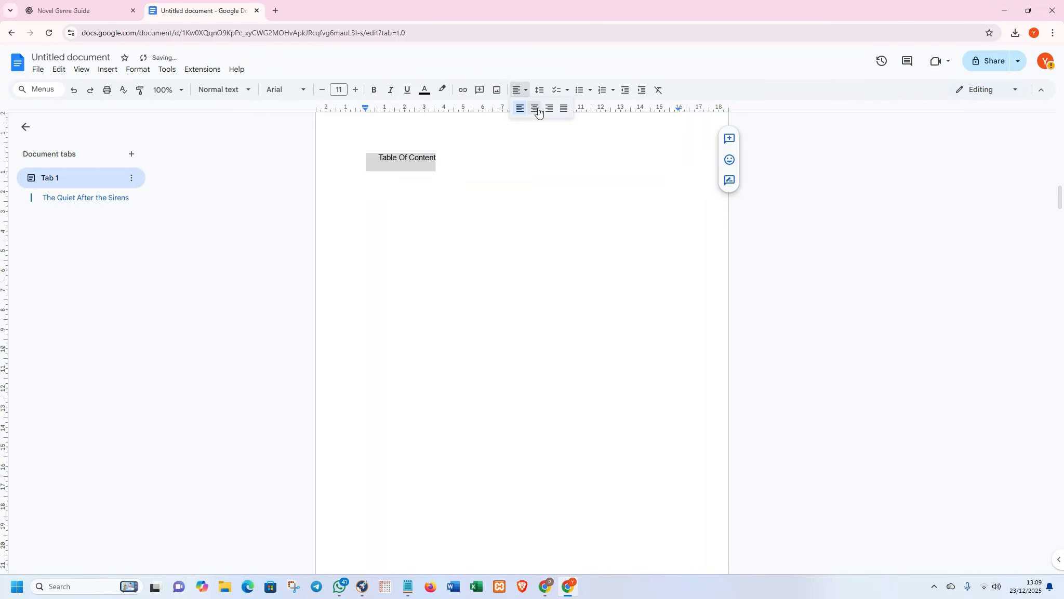
click(535, 108)
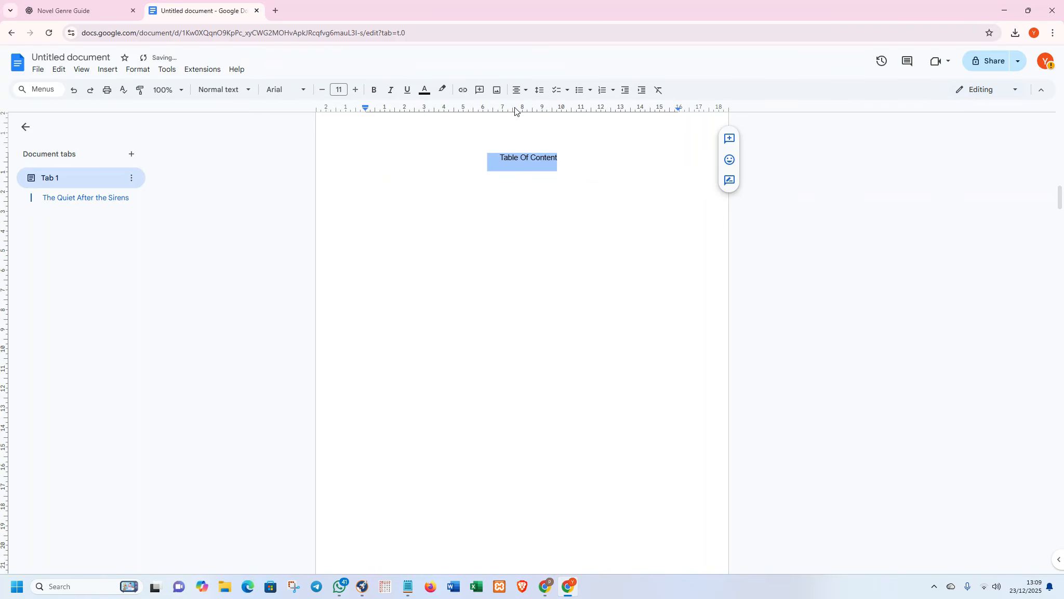
click(374, 91)
Set the "Table Of Content" heading to size 12 in Merriweather Bold
click(356, 89)
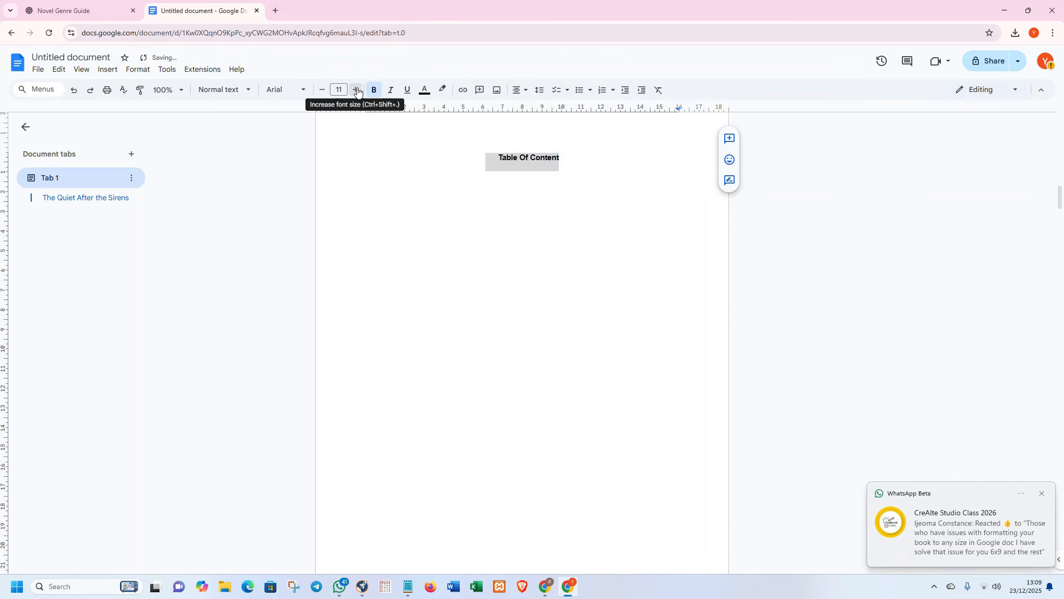
click(356, 89)
click(322, 90)
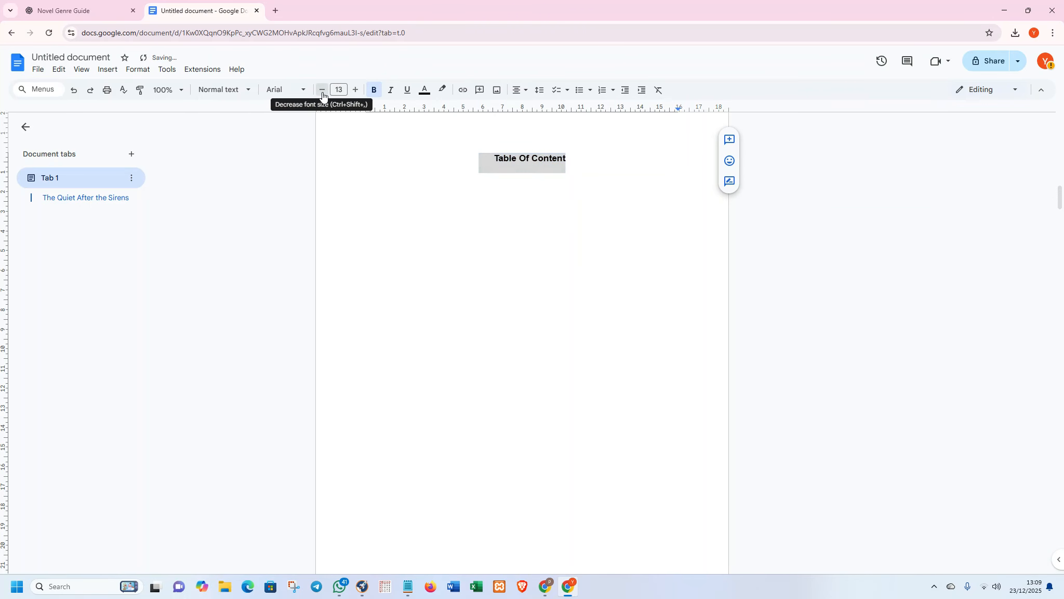
click(304, 91)
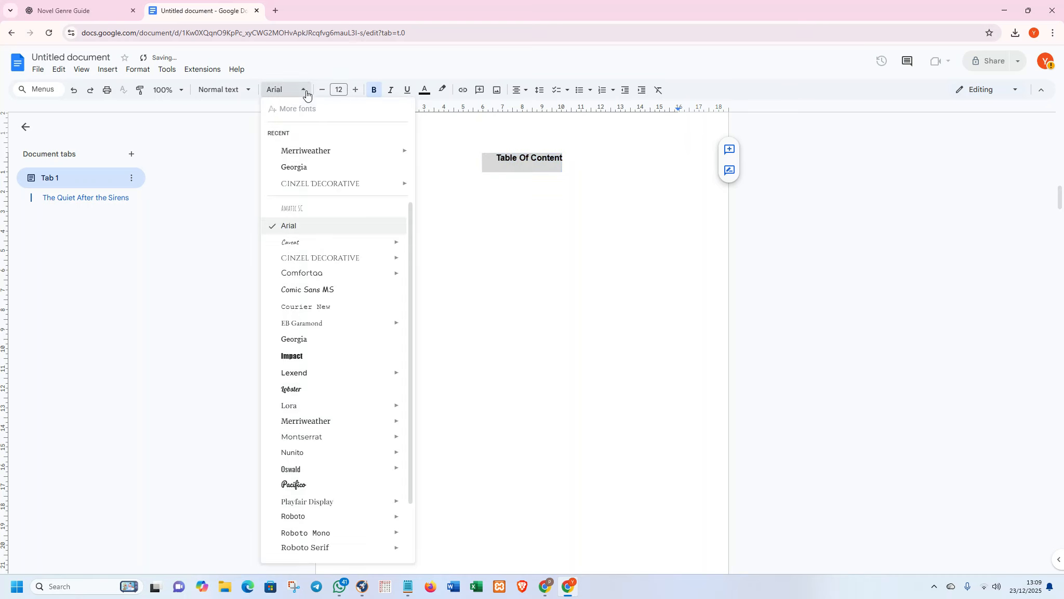
mouse_move(313, 151)
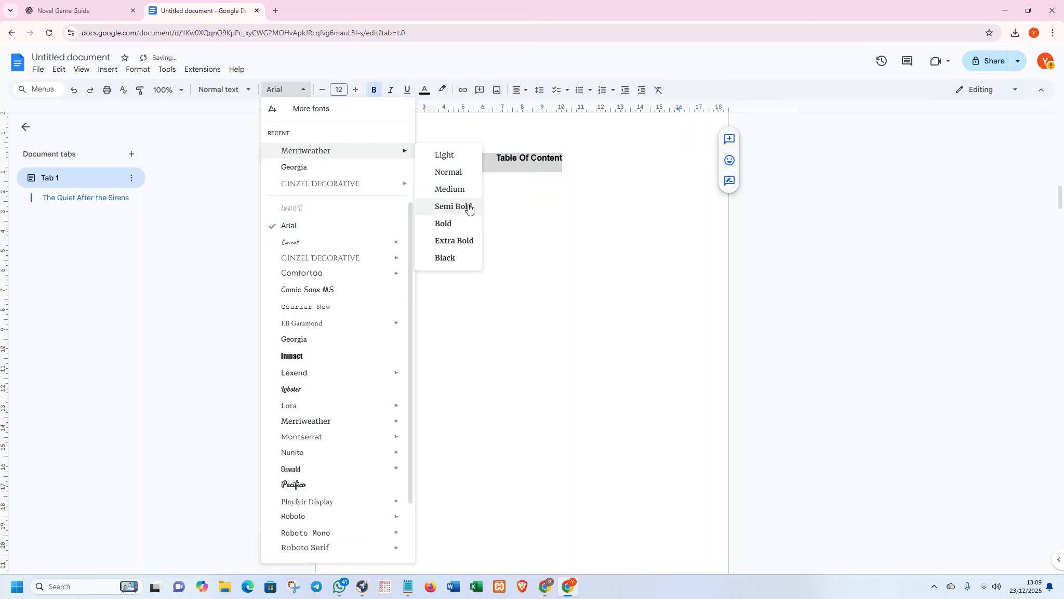
click(446, 223)
click(517, 175)
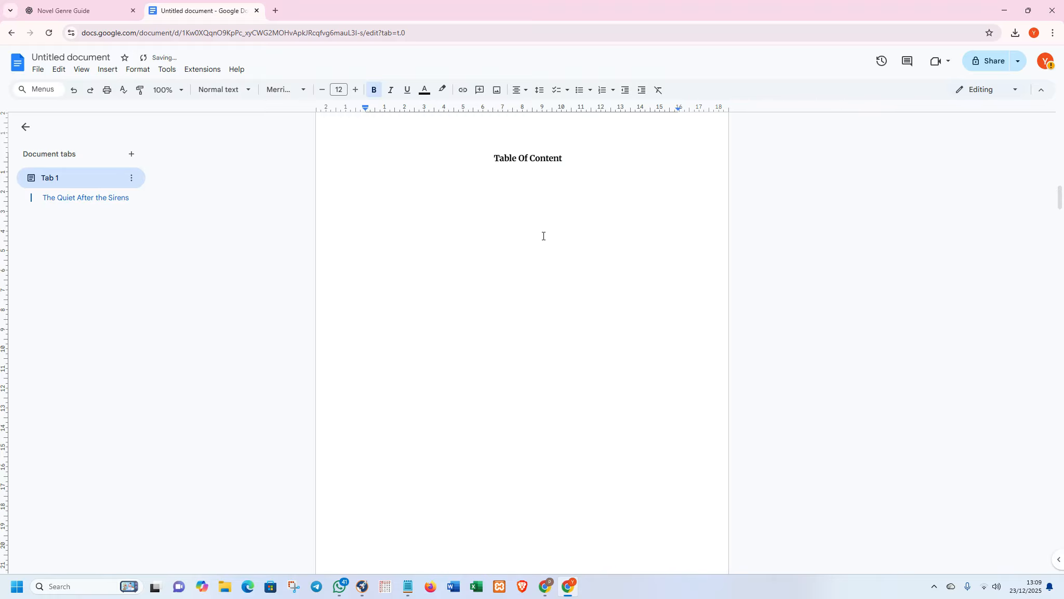
Apply the Heading 1 style to the "CHAPTER ONE — THE RULES THAT KEPT HER ALIVE" title
scroll(543, 236, down, 7)
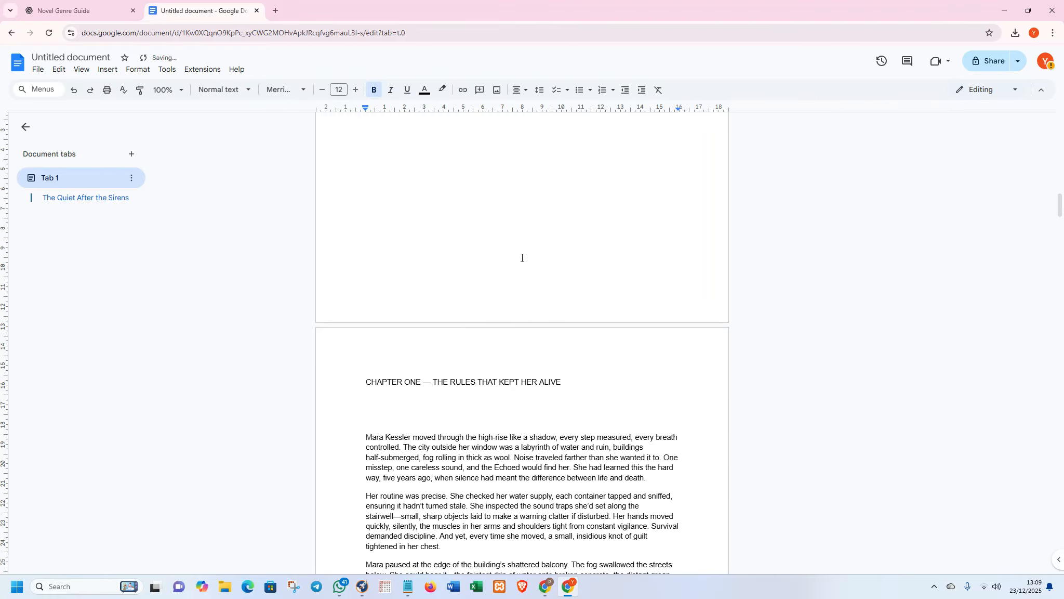
scroll(501, 375, down, 3)
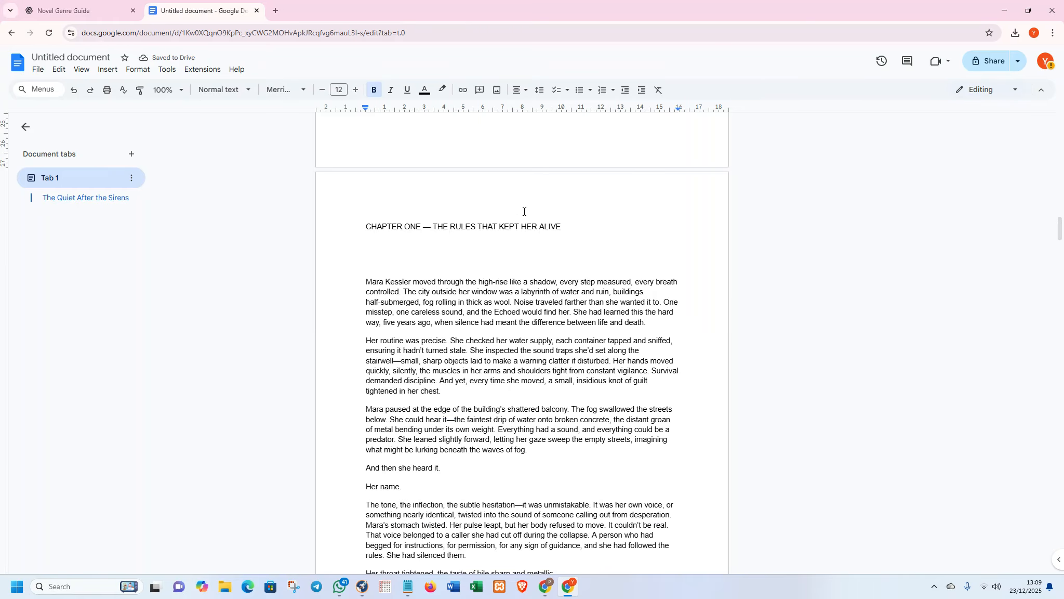
drag(568, 224, 372, 215)
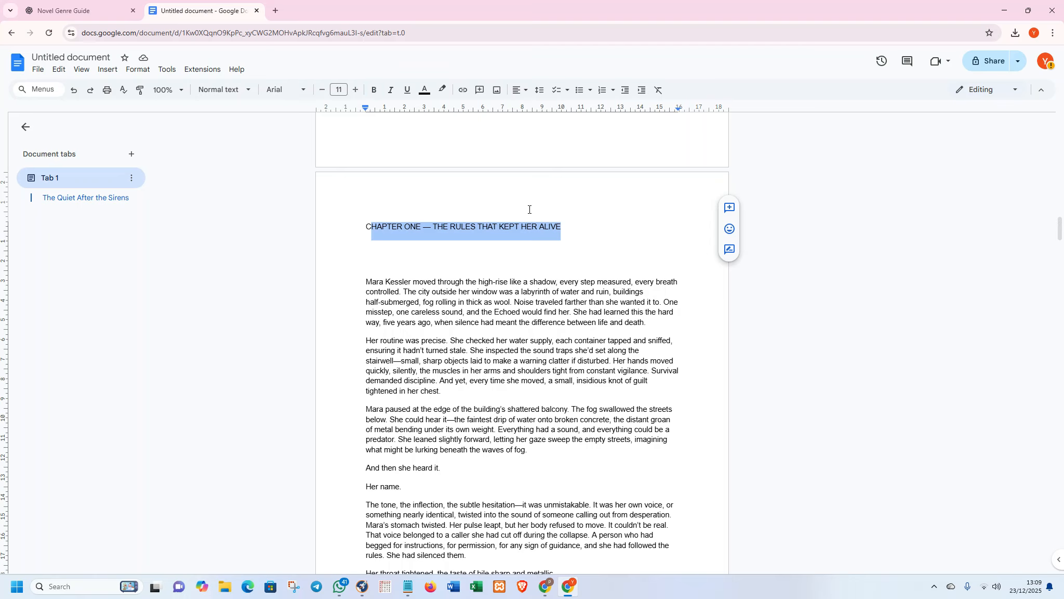
click(568, 230)
drag(568, 230, 347, 223)
click(248, 93)
mouse_move(268, 265)
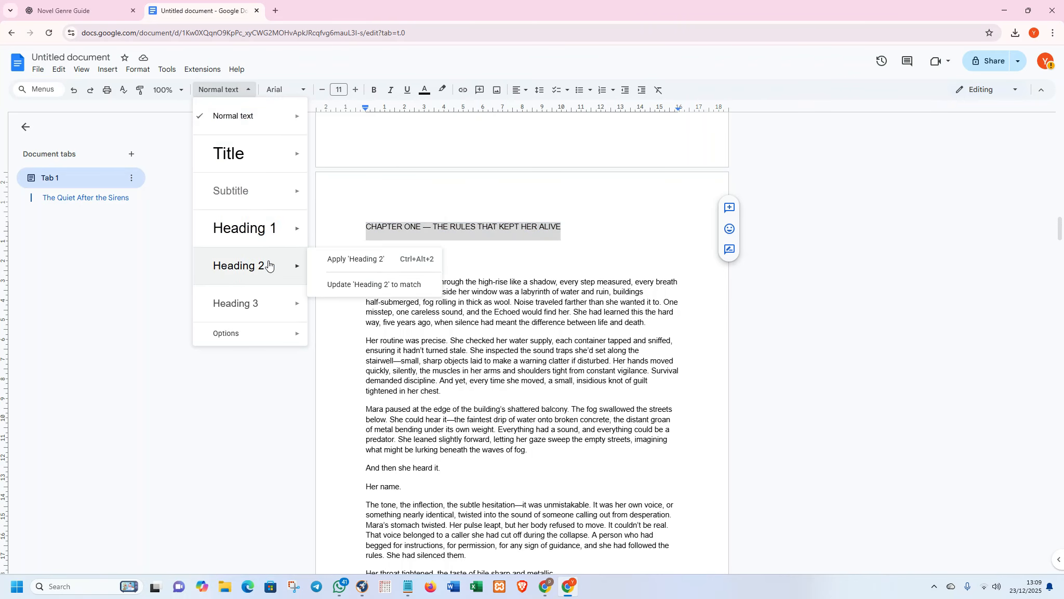
mouse_move(267, 224)
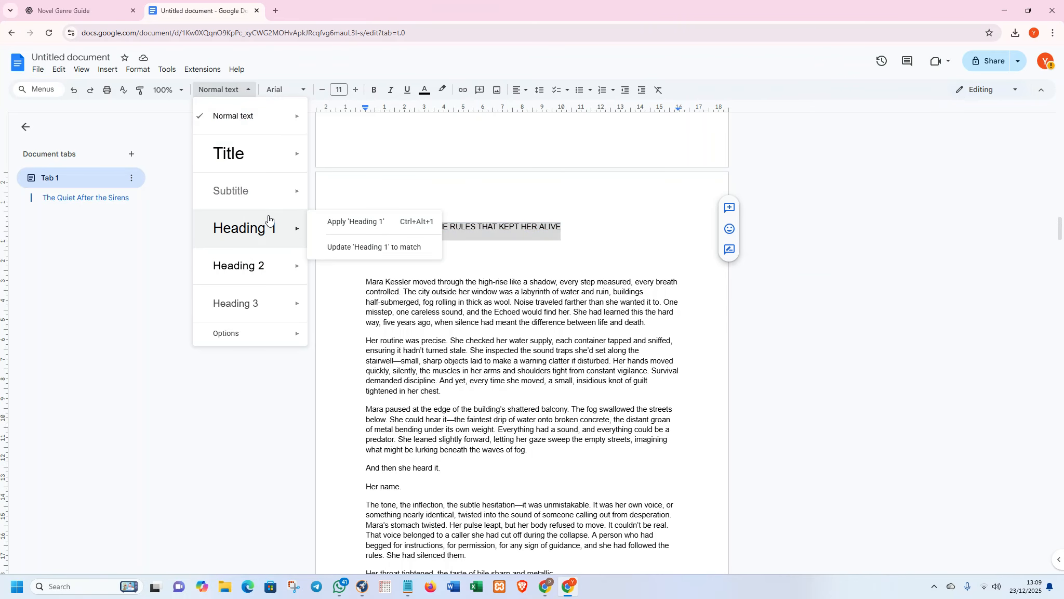
click(338, 222)
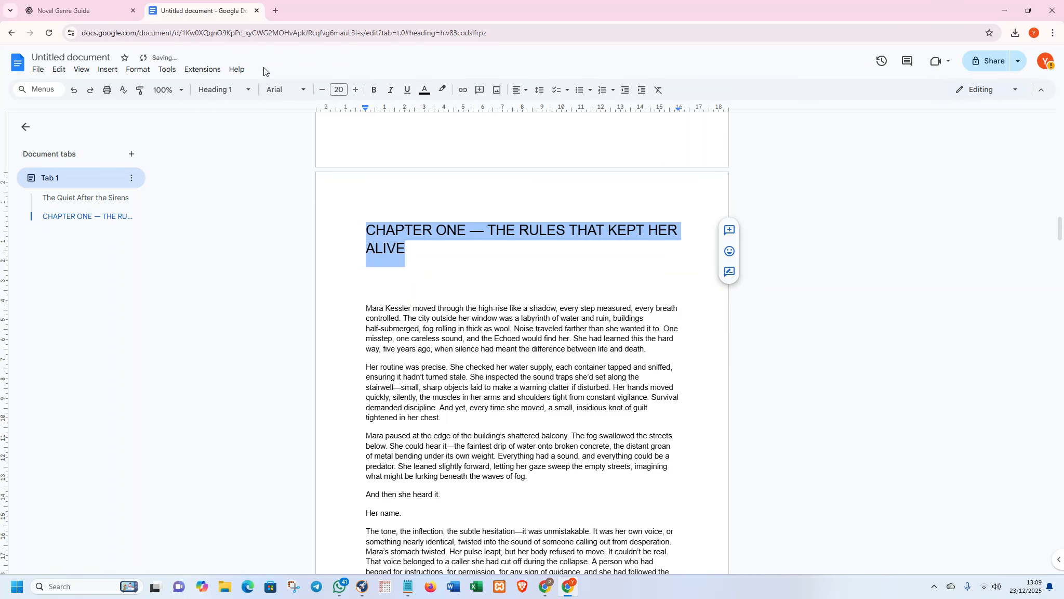
Set the Chapter One heading's font to Merriweather Bold
click(304, 93)
mouse_move(311, 155)
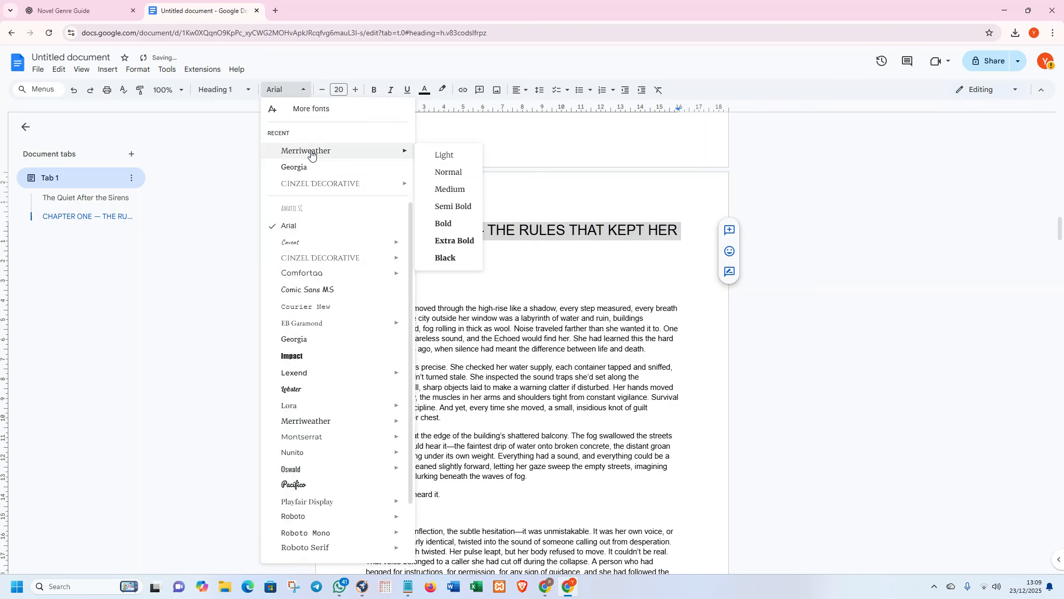
click(444, 224)
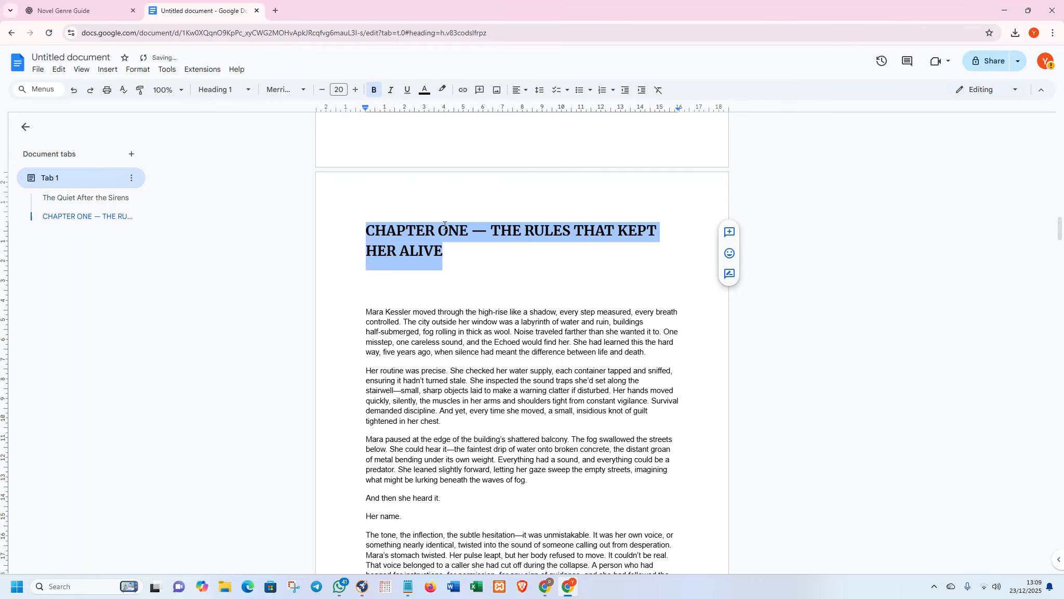
Centre the Chapter One heading on its page
click(521, 91)
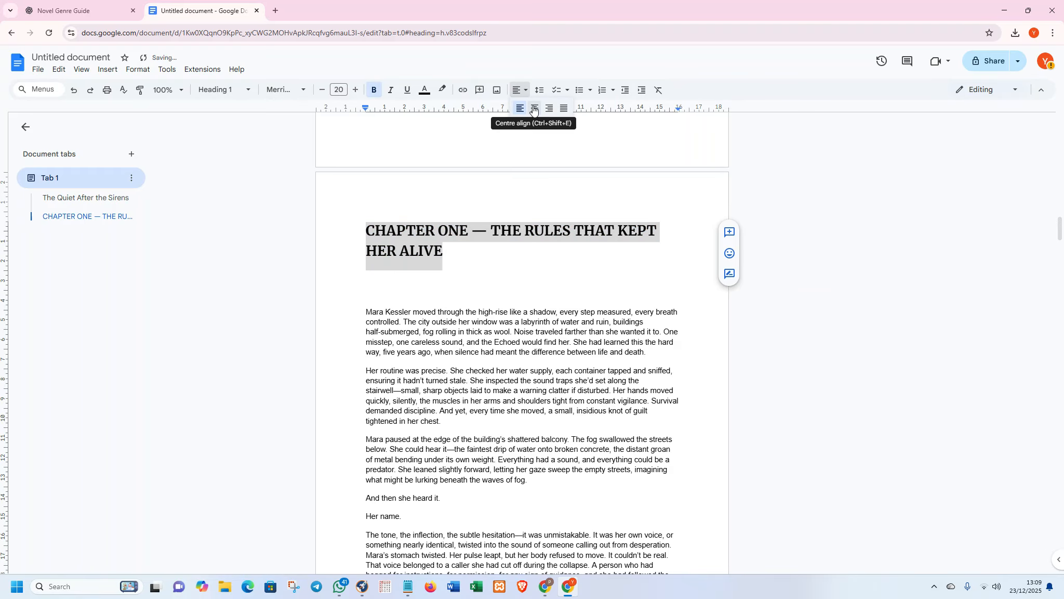
click(562, 108)
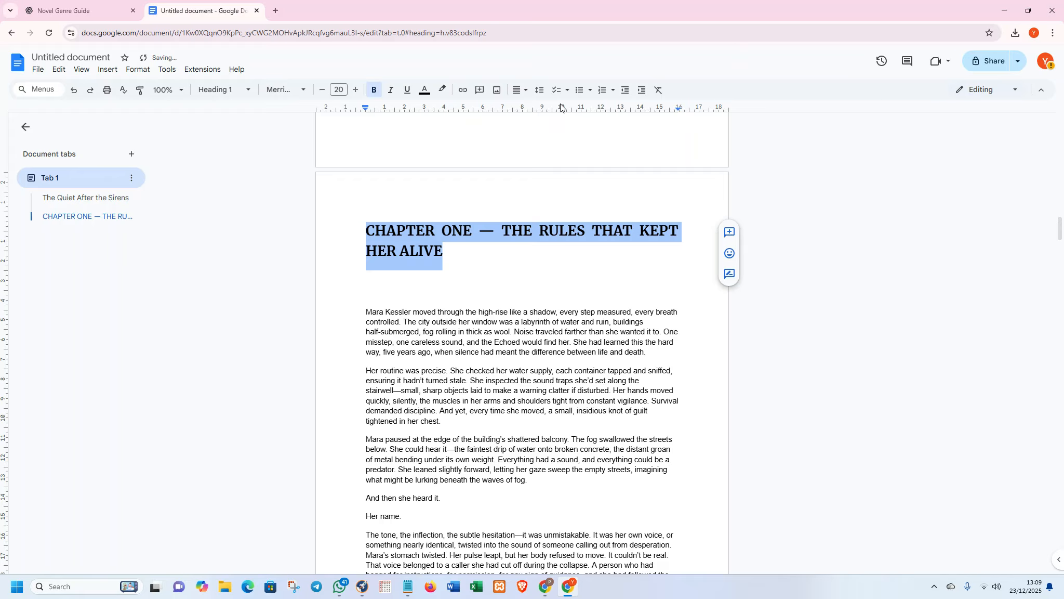
click(519, 89)
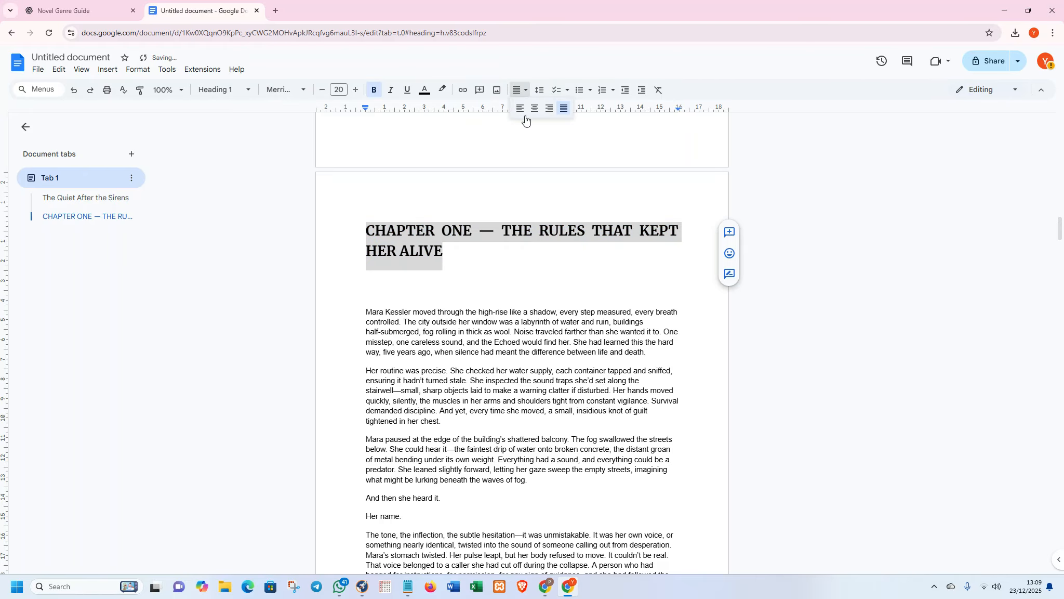
click(536, 109)
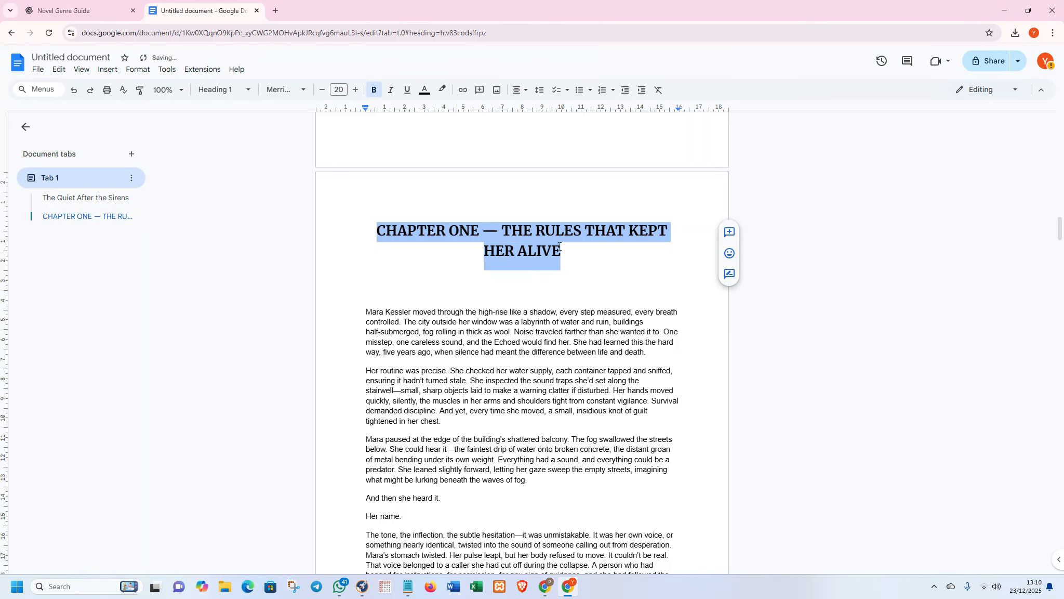
Change the font of the whole Chapter One heading to Cinzel Decorative
drag(560, 244, 371, 230)
click(286, 89)
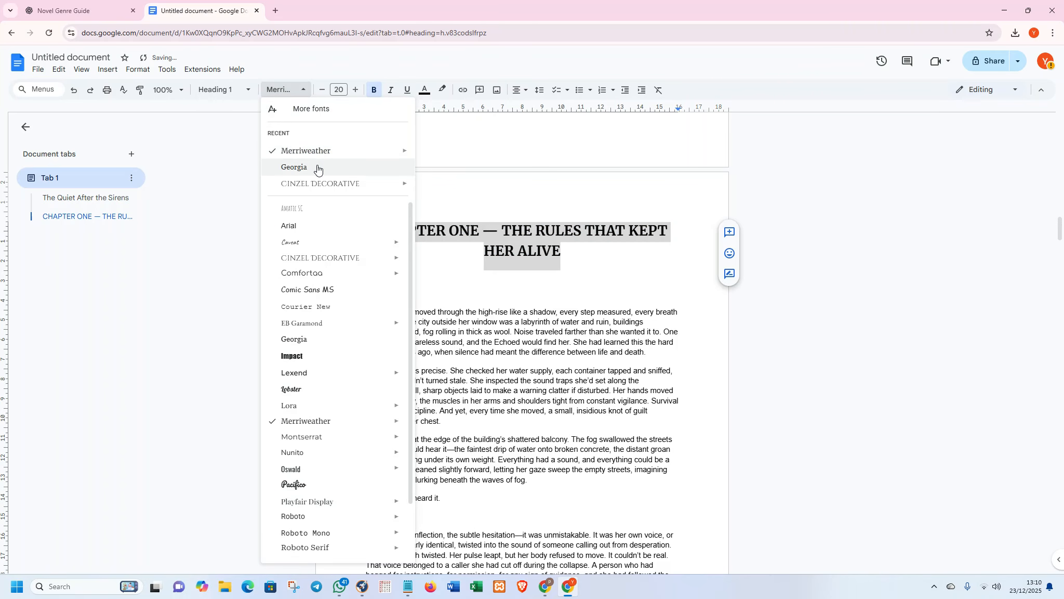
key(Escape)
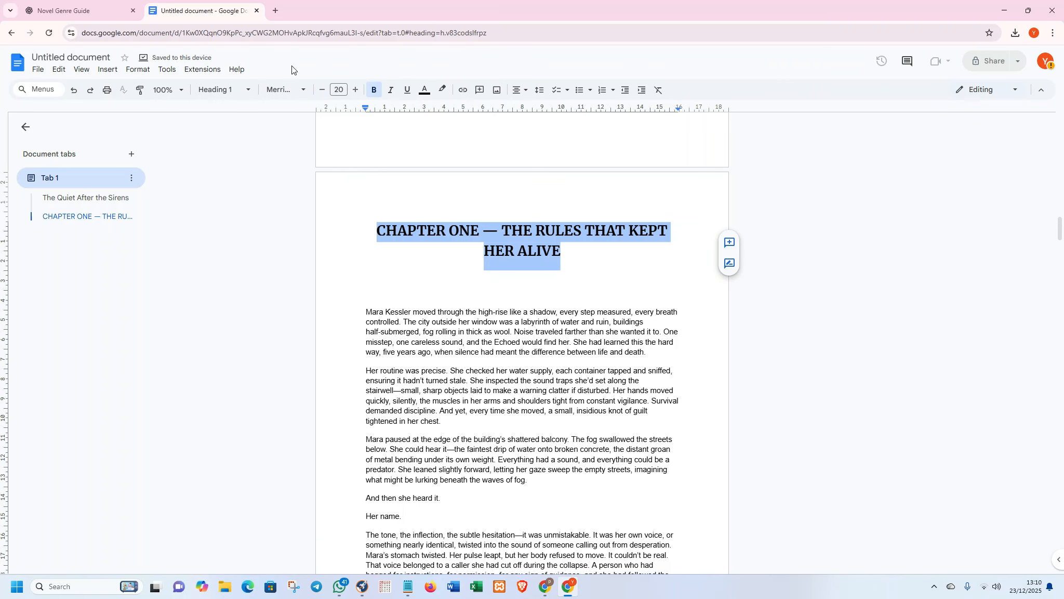
click(294, 89)
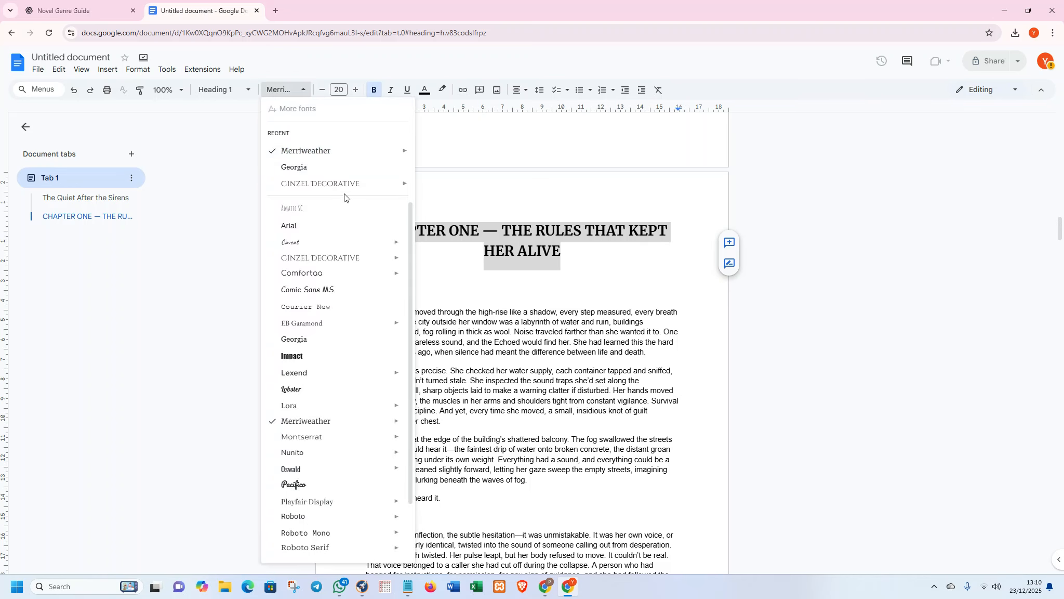
mouse_move(377, 183)
click(439, 208)
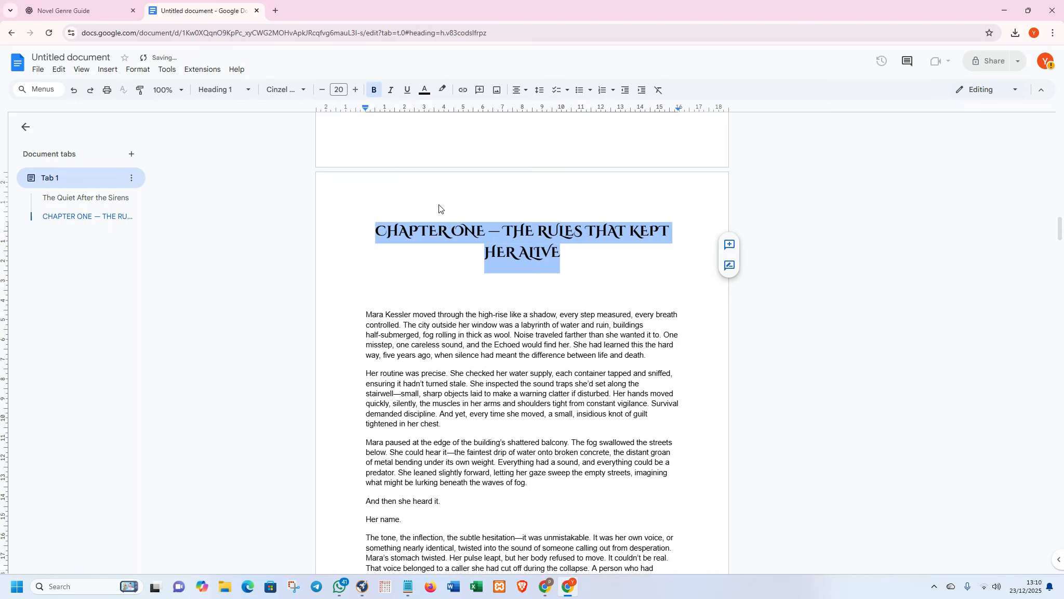
click(445, 210)
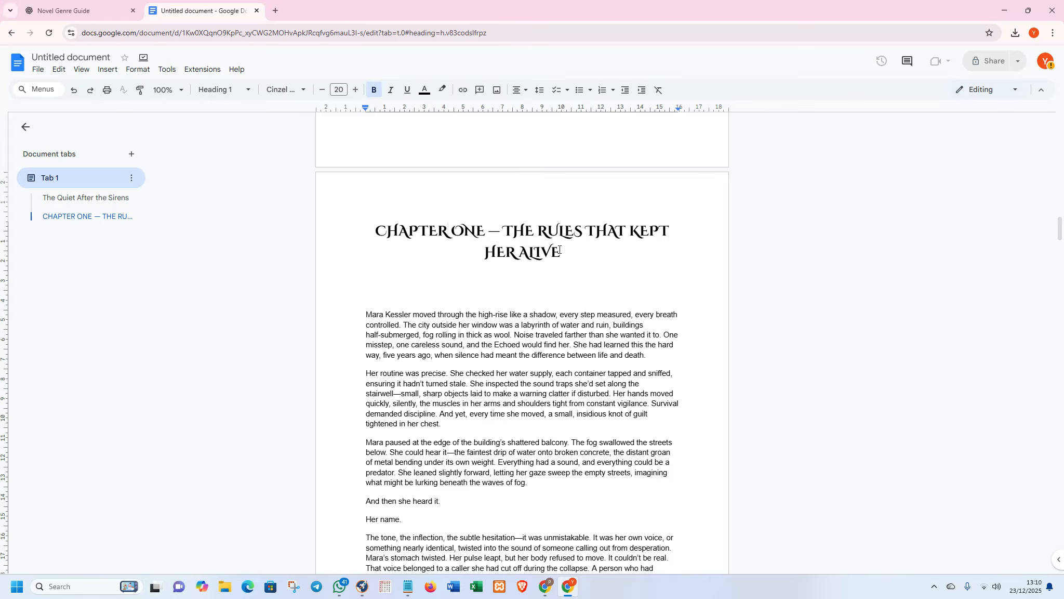
scroll(561, 250, down, 2)
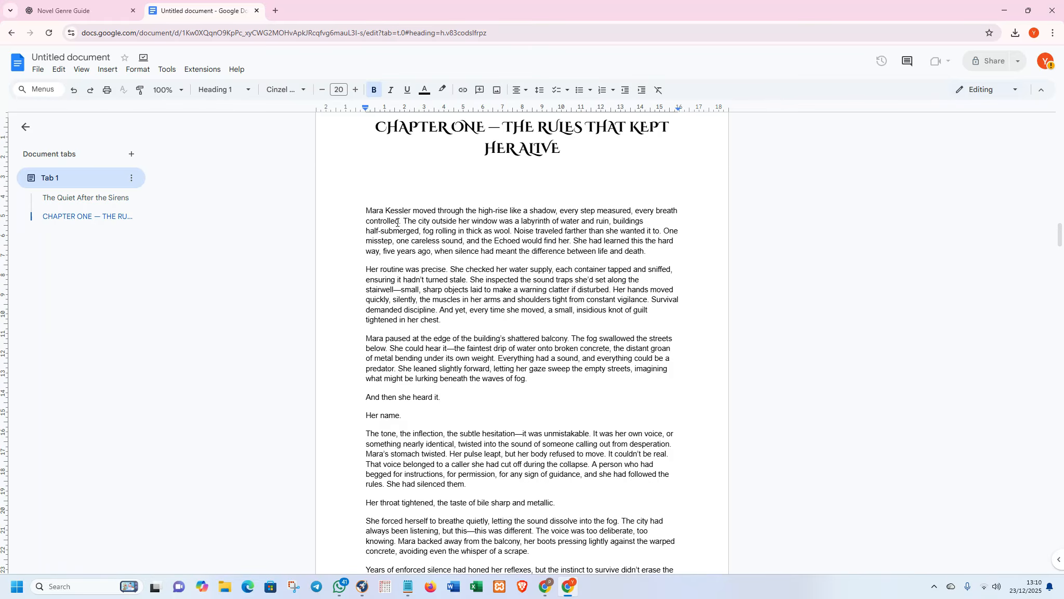
drag(361, 203, 394, 341)
click(365, 192)
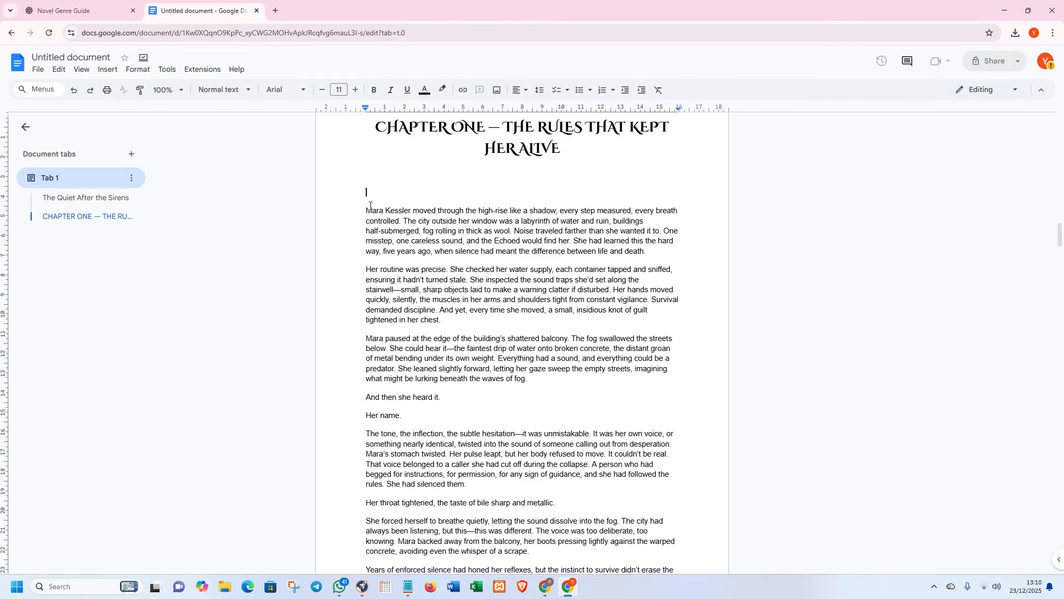
drag(367, 209, 450, 357)
scroll(380, 342, down, 3)
scroll(447, 357, down, 7)
scroll(449, 357, down, 4)
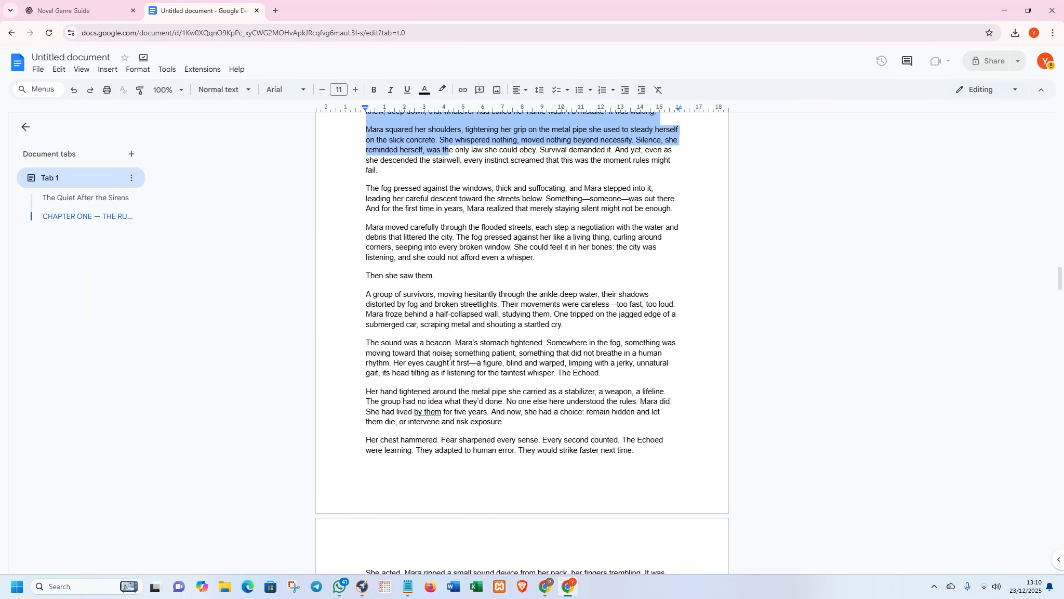
scroll(450, 357, down, 4)
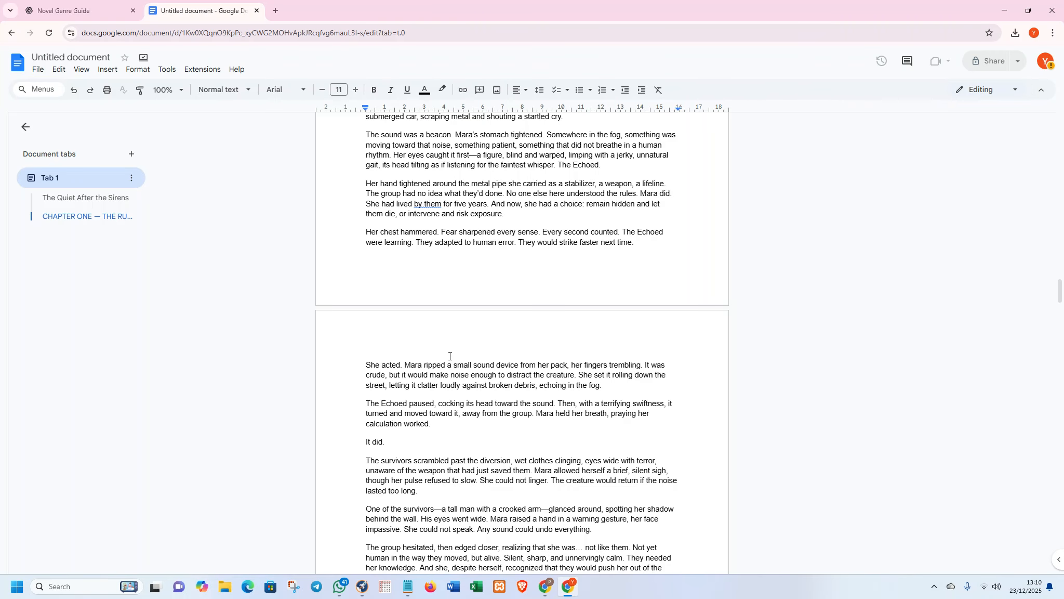
scroll(450, 356, up, 15)
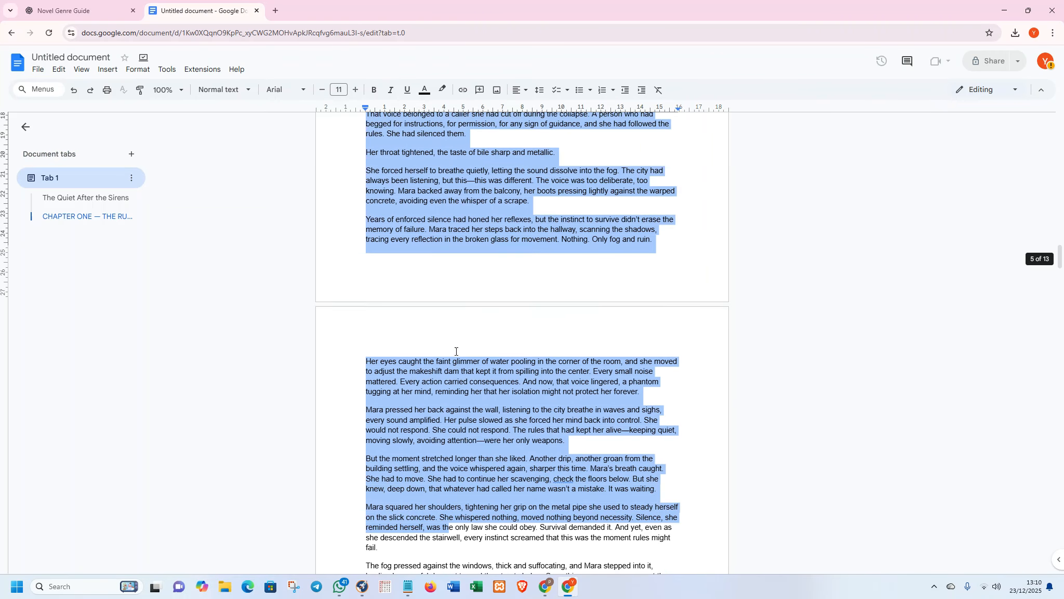
scroll(450, 354, up, 5)
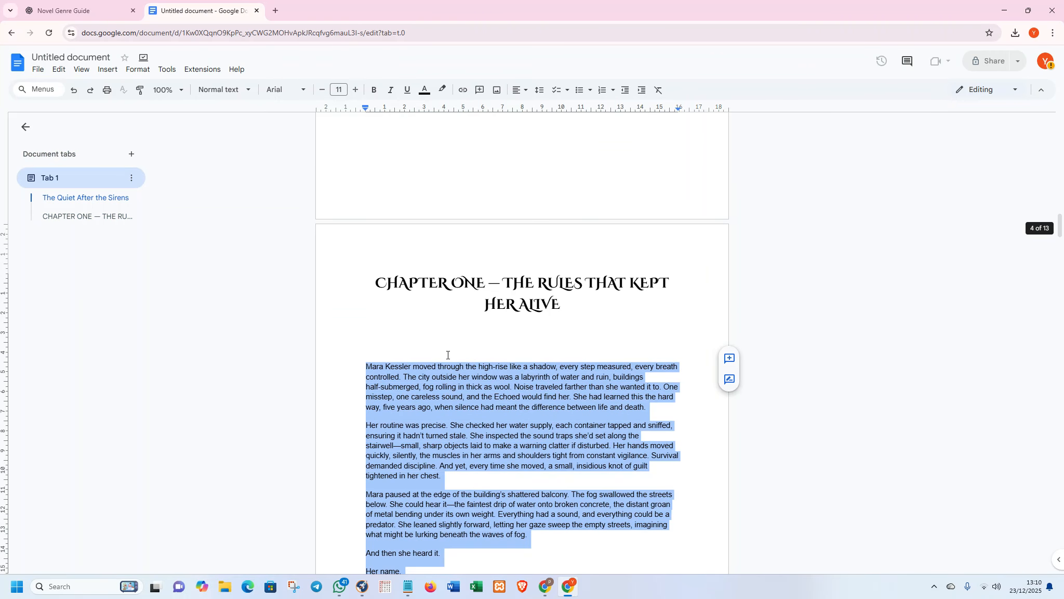
click(408, 357)
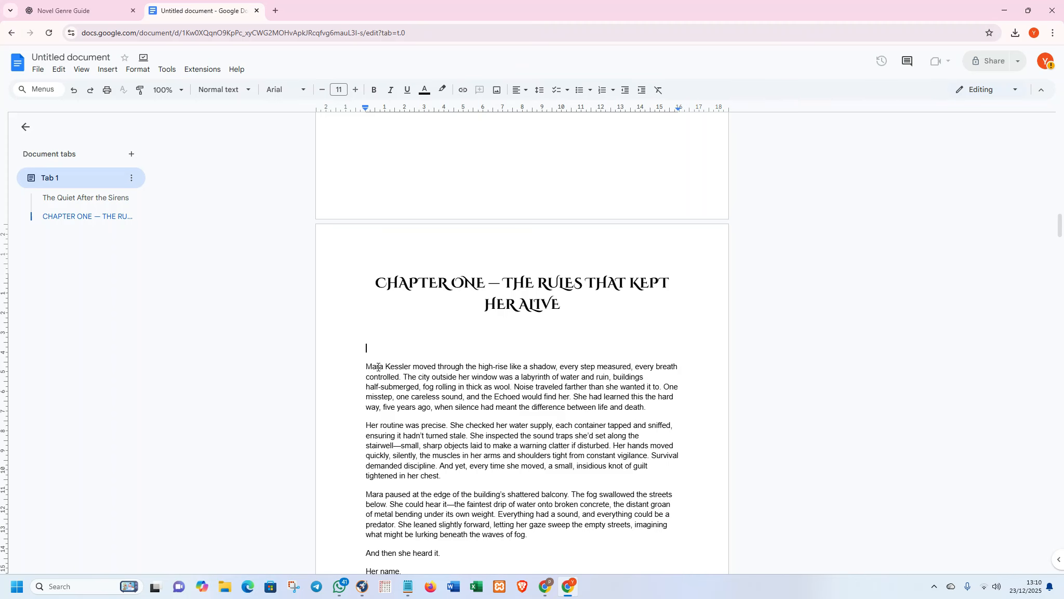
Select all of Chapter One's body text, from its first paragraph to the chapter's end, and set the font size to 12
drag(366, 366, 519, 426)
scroll(520, 431, down, 4)
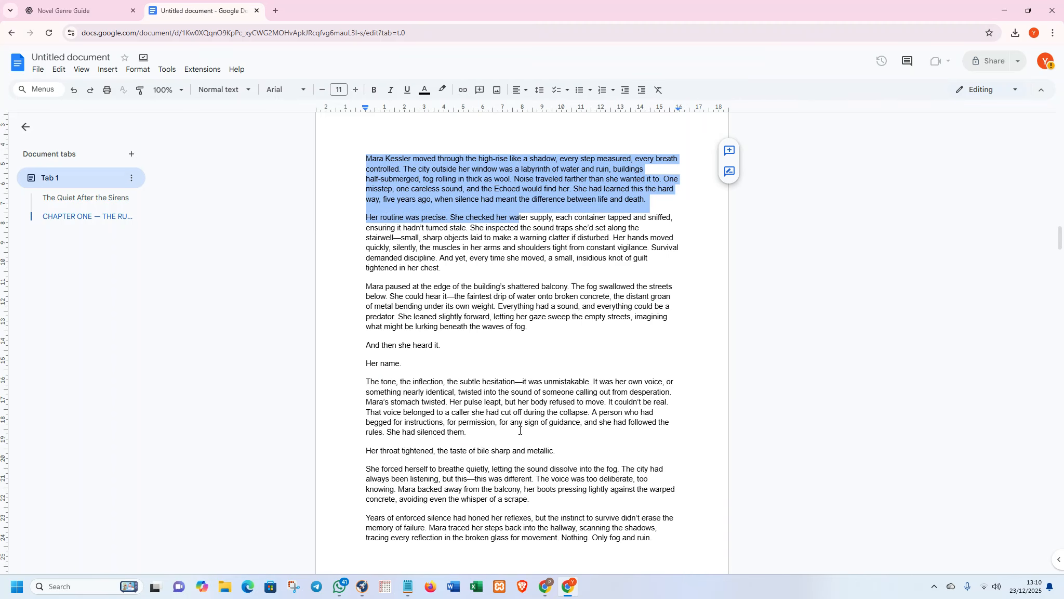
shift+click(520, 430)
scroll(519, 431, down, 6)
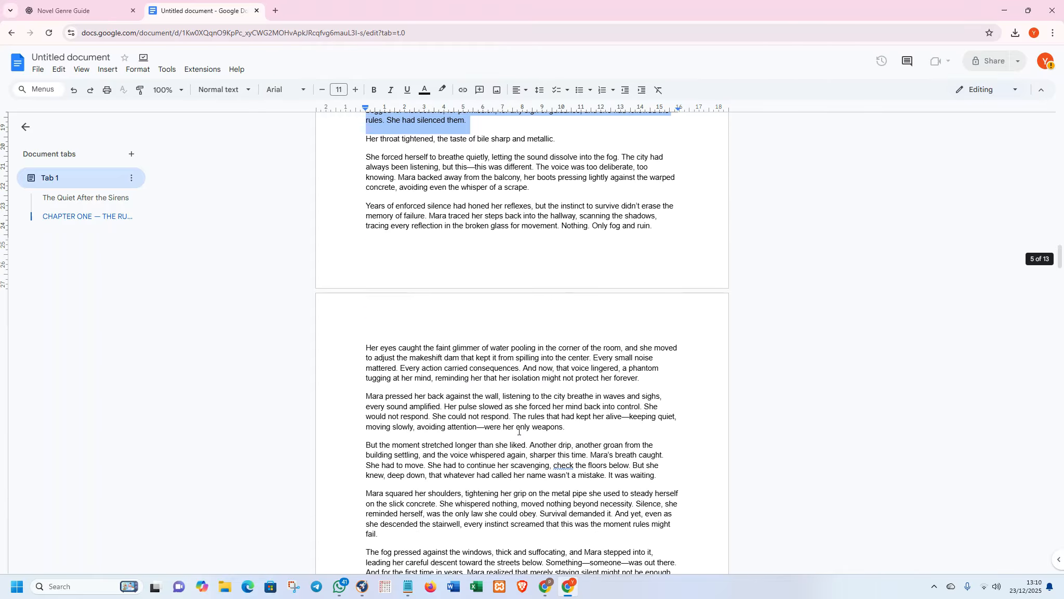
shift+click(518, 430)
scroll(518, 430, down, 7)
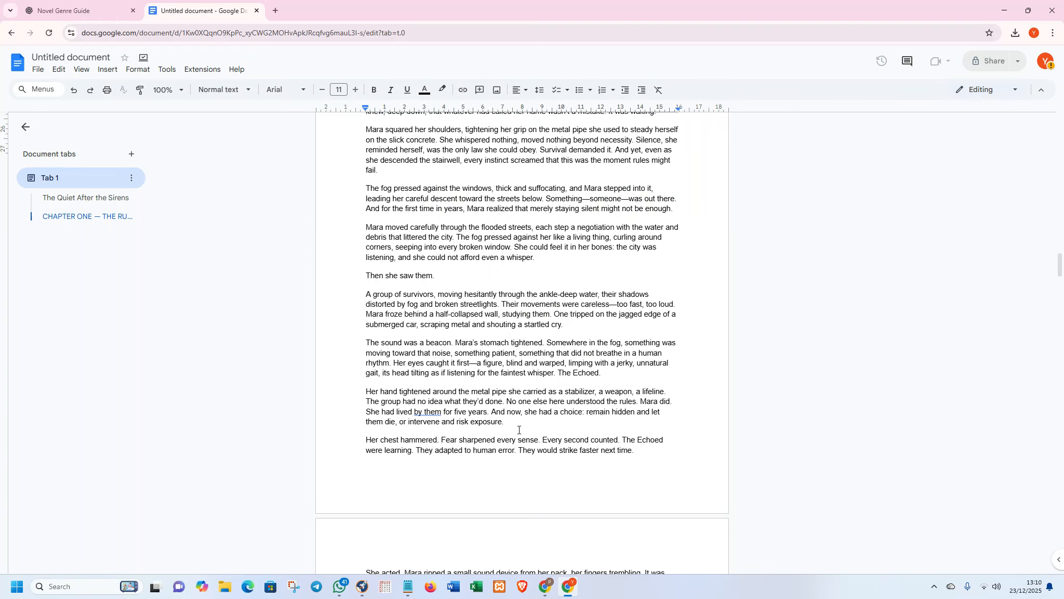
shift+click(518, 430)
scroll(519, 430, down, 7)
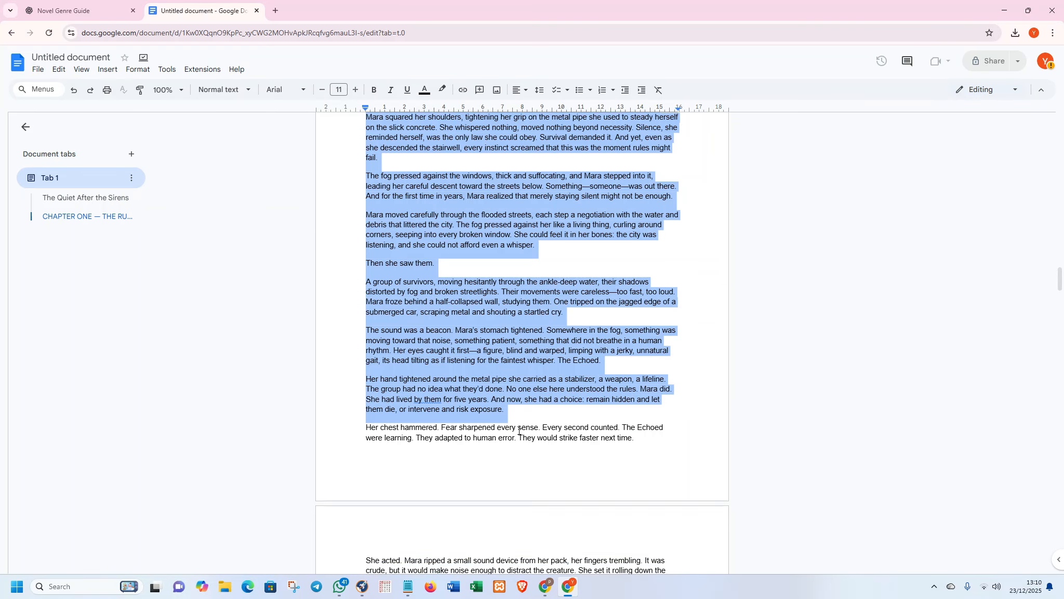
shift+click(519, 430)
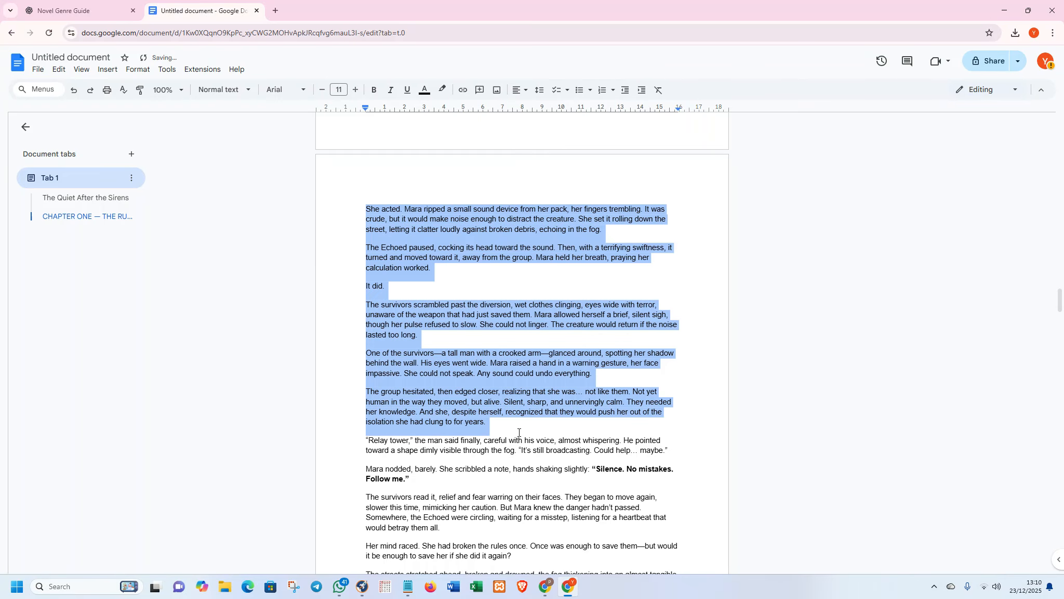
scroll(519, 431, down, 3)
scroll(519, 433, down, 3)
shift+click(518, 432)
scroll(518, 433, down, 6)
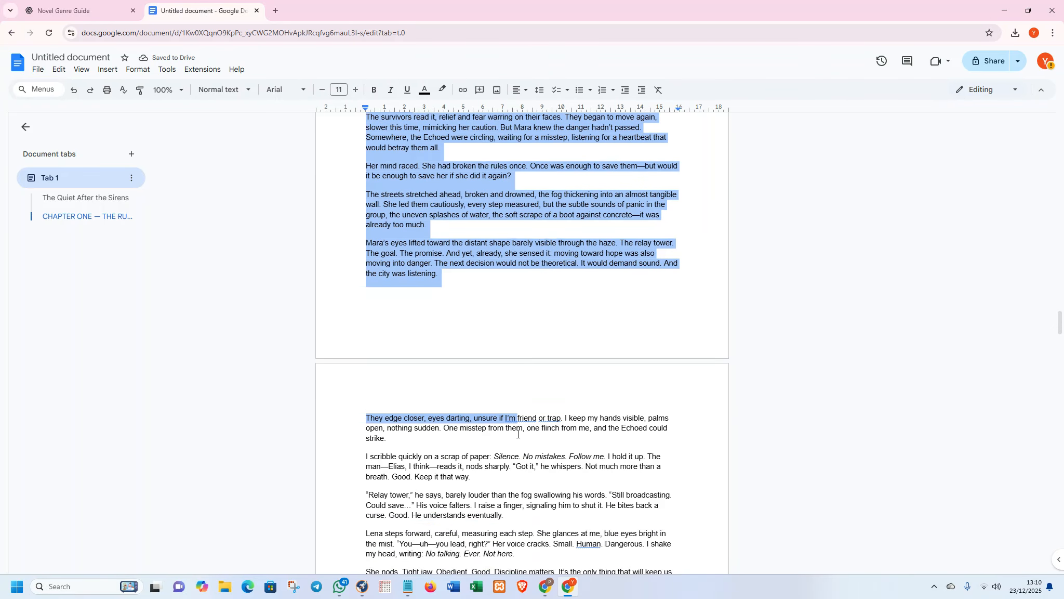
shift+click(518, 433)
scroll(517, 434, down, 5)
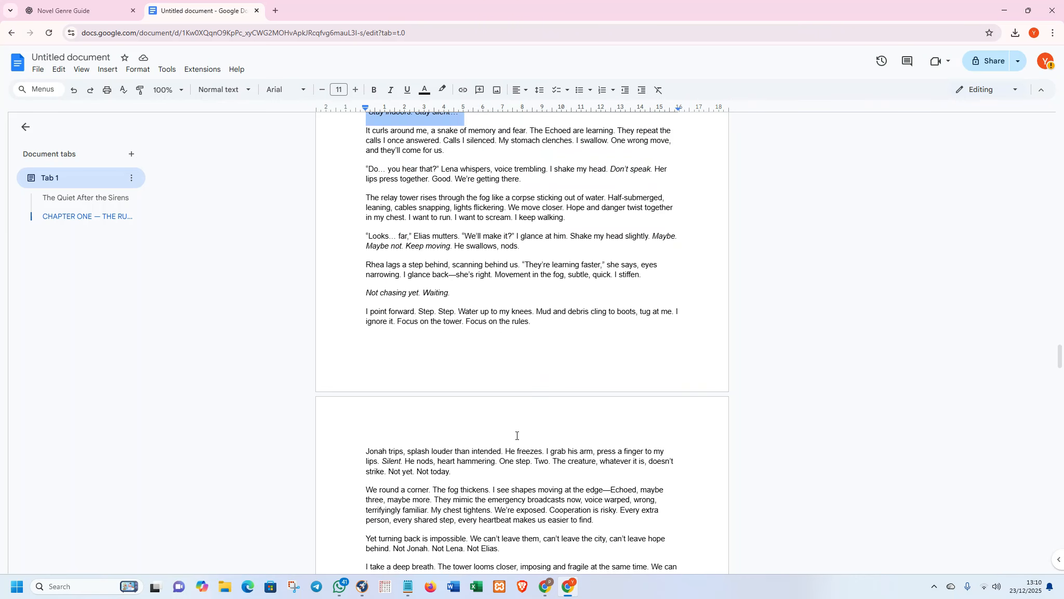
shift+click(517, 436)
scroll(516, 436, down, 5)
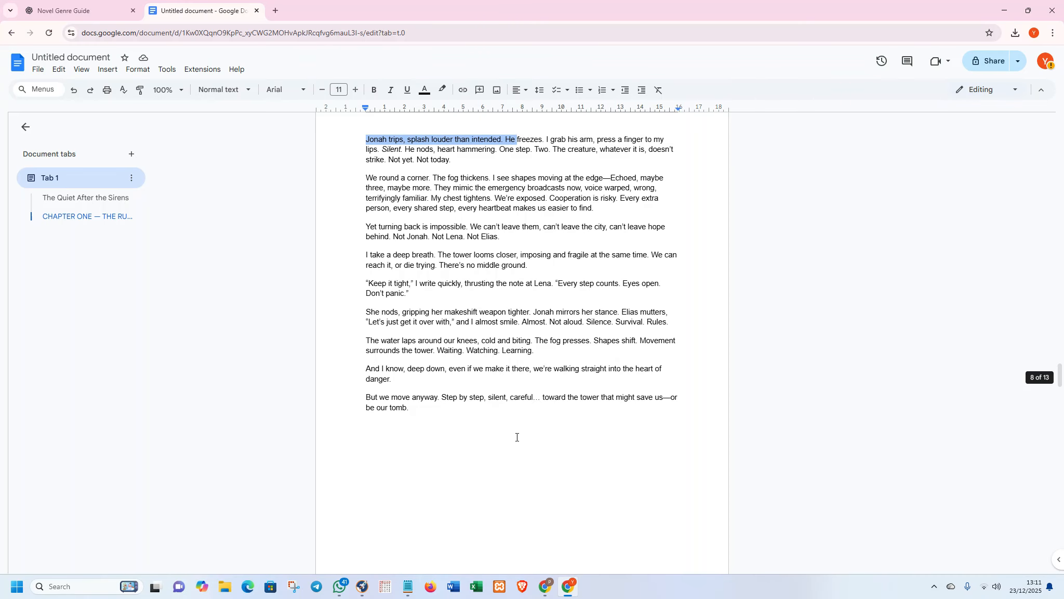
shift+click(517, 438)
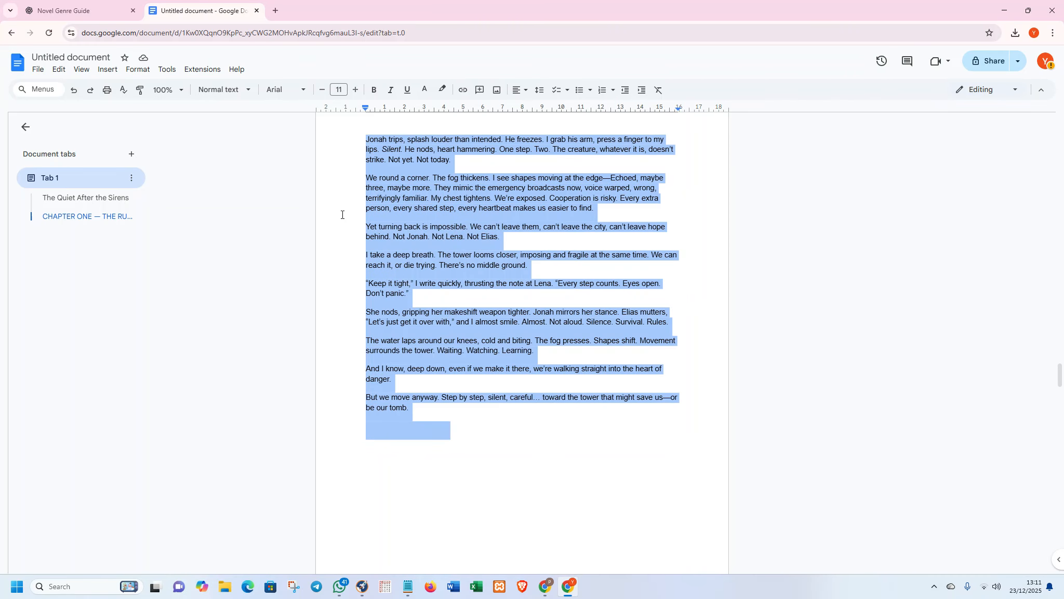
click(358, 92)
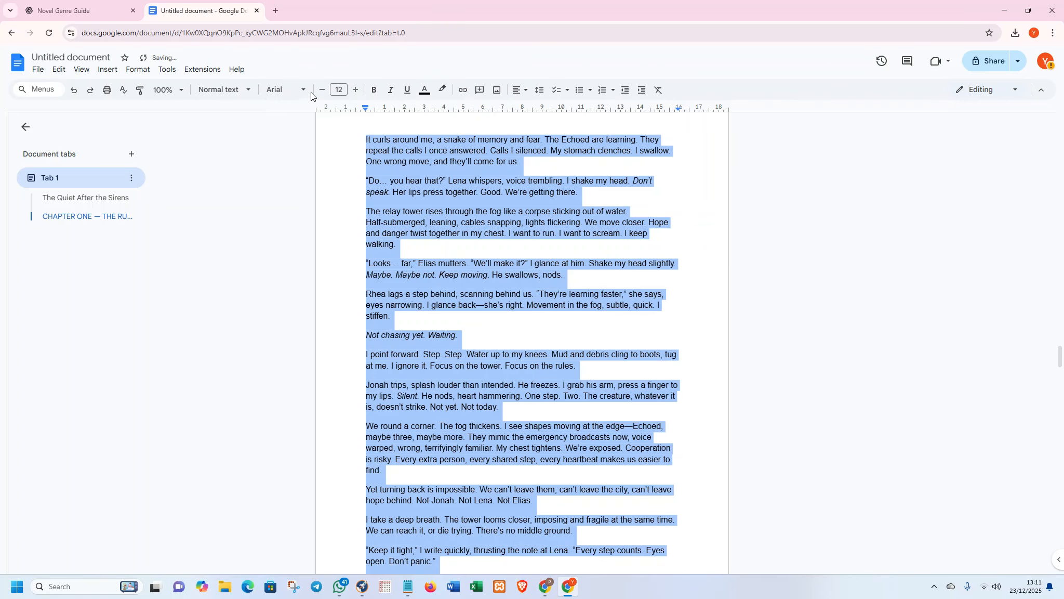
Change the font of Chapter One's body text to Merriweather Normal
click(304, 93)
mouse_move(312, 156)
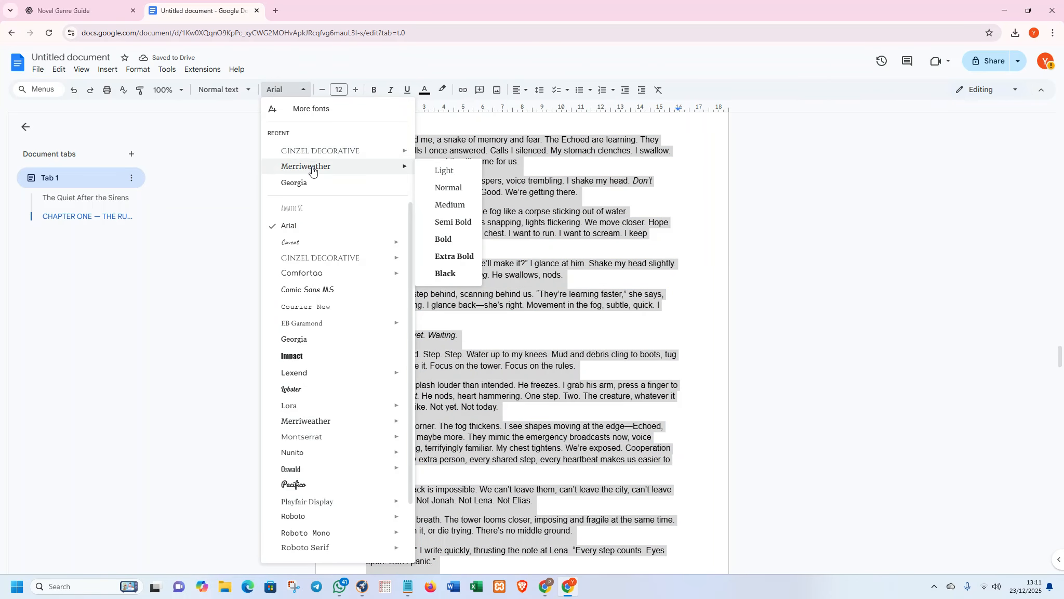
mouse_move(408, 167)
click(466, 194)
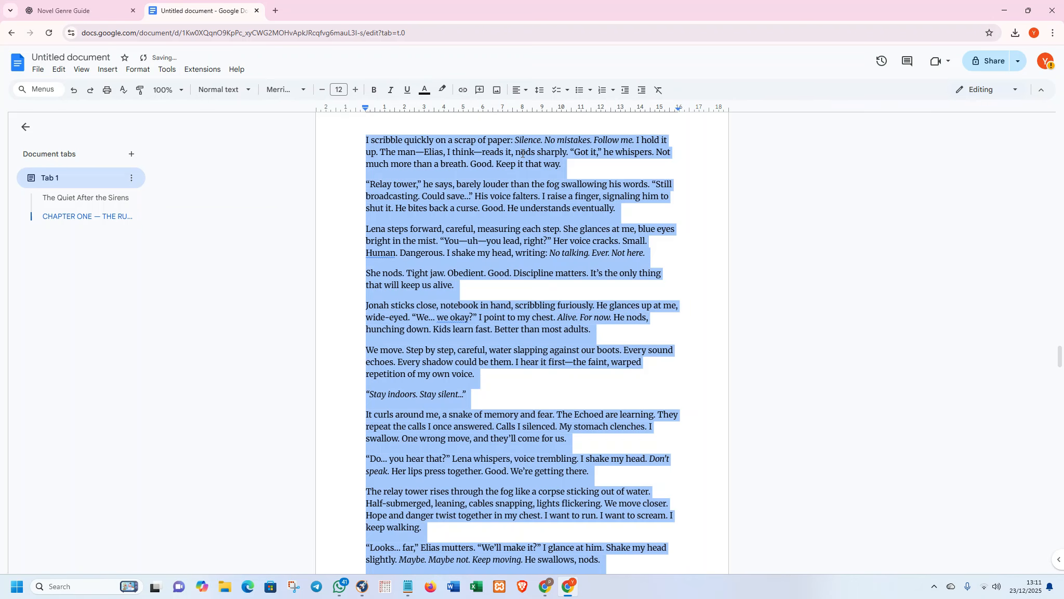
Justify Chapter One's body text and set its line spacing to 1.5
click(519, 90)
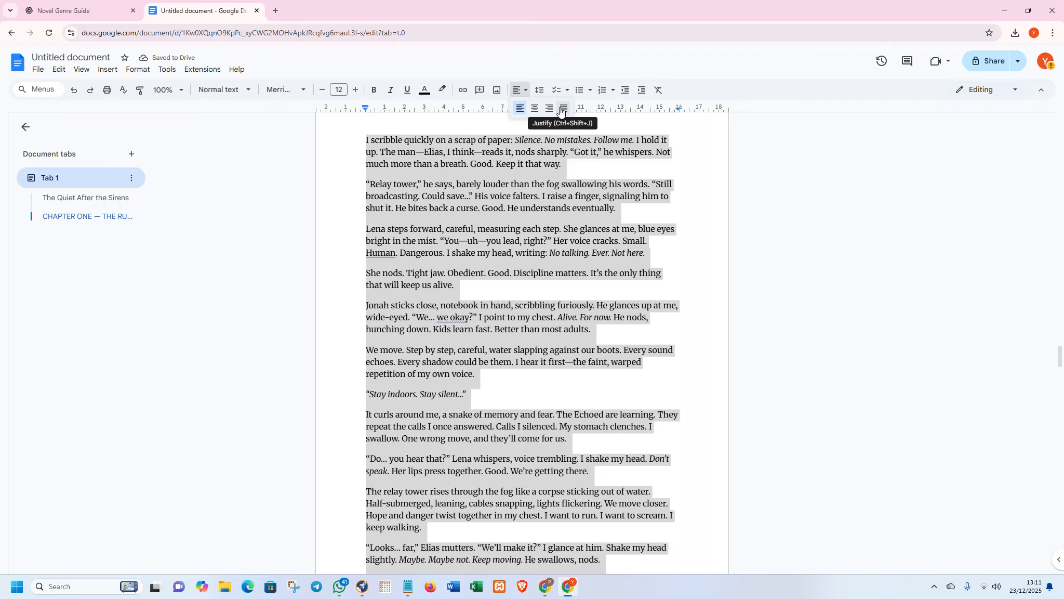
click(564, 109)
click(540, 92)
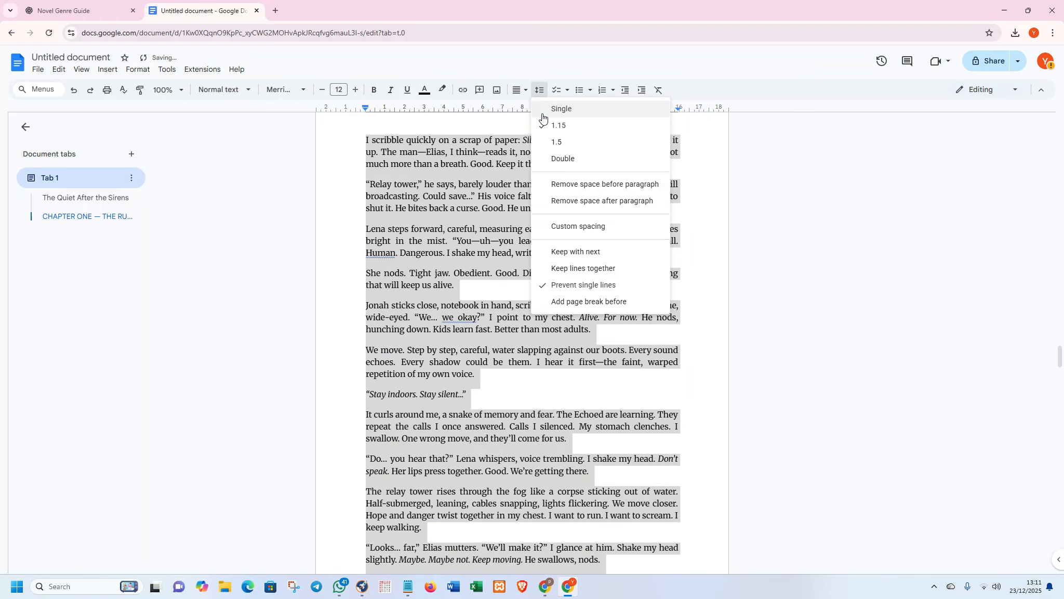
click(542, 145)
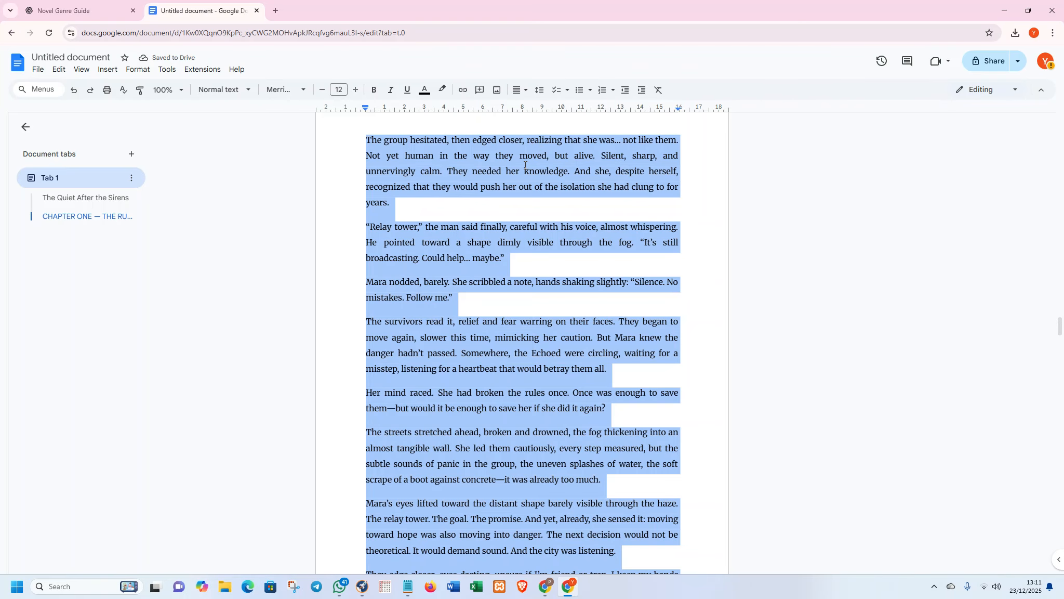
click(499, 225)
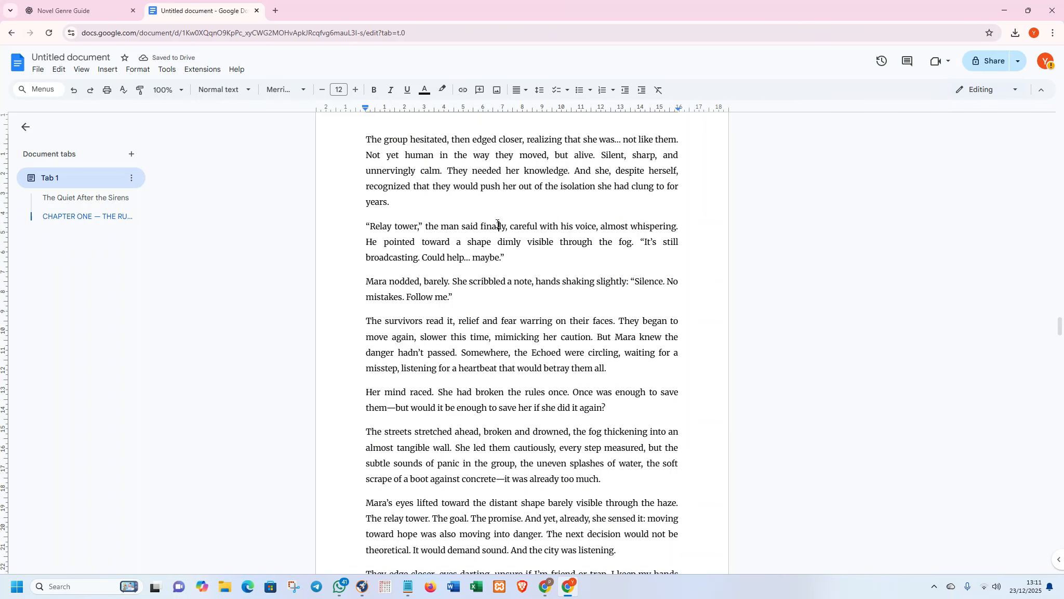
Review the formatting throughout Chapter One, from the body text to the style of its heading
scroll(497, 223, down, 8)
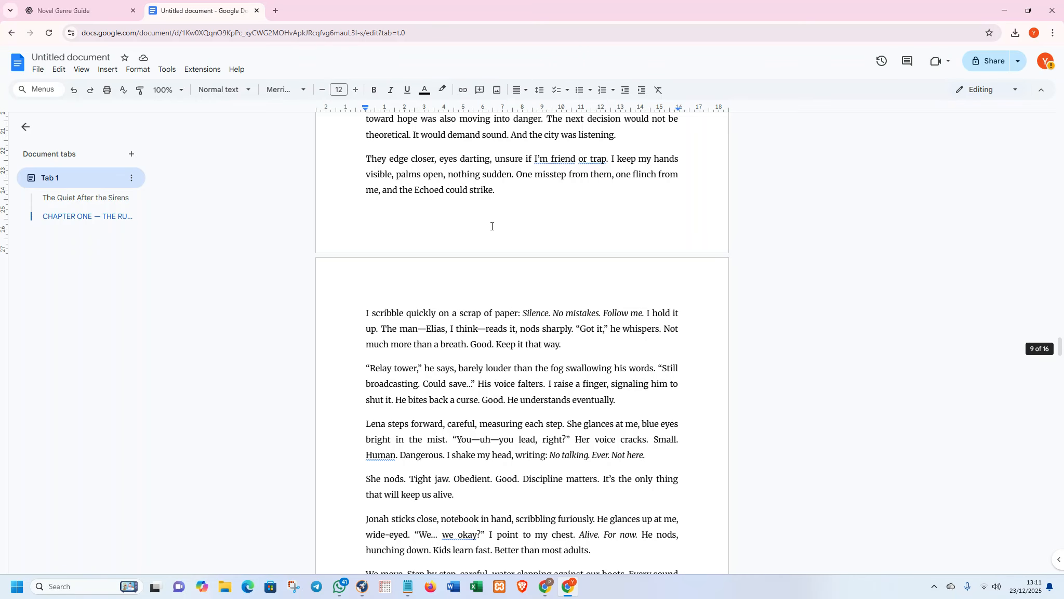
scroll(492, 225, down, 7)
scroll(492, 225, down, 18)
scroll(492, 225, down, 8)
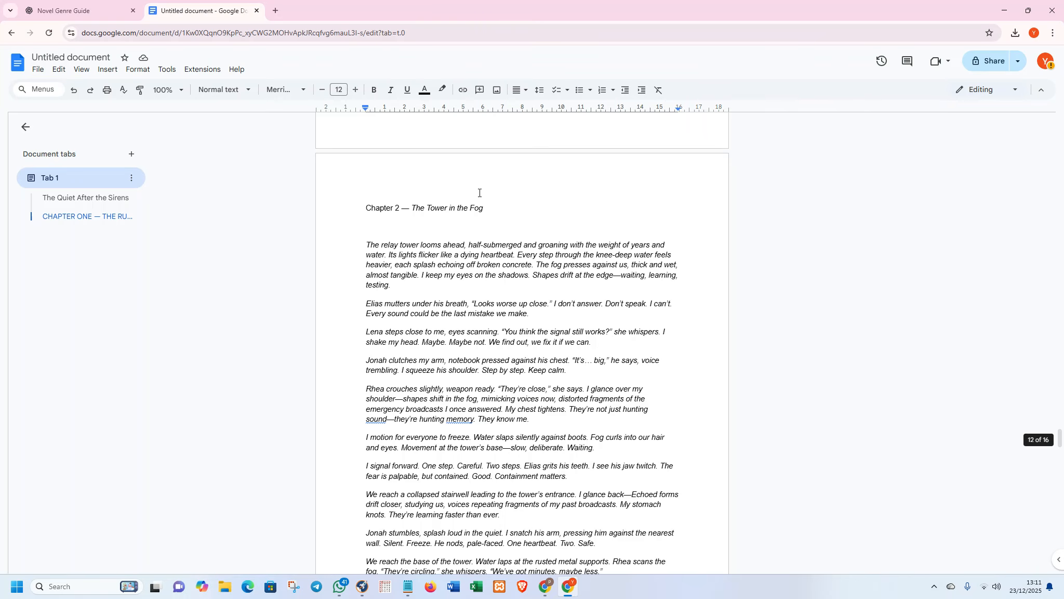
scroll(479, 193, up, 20)
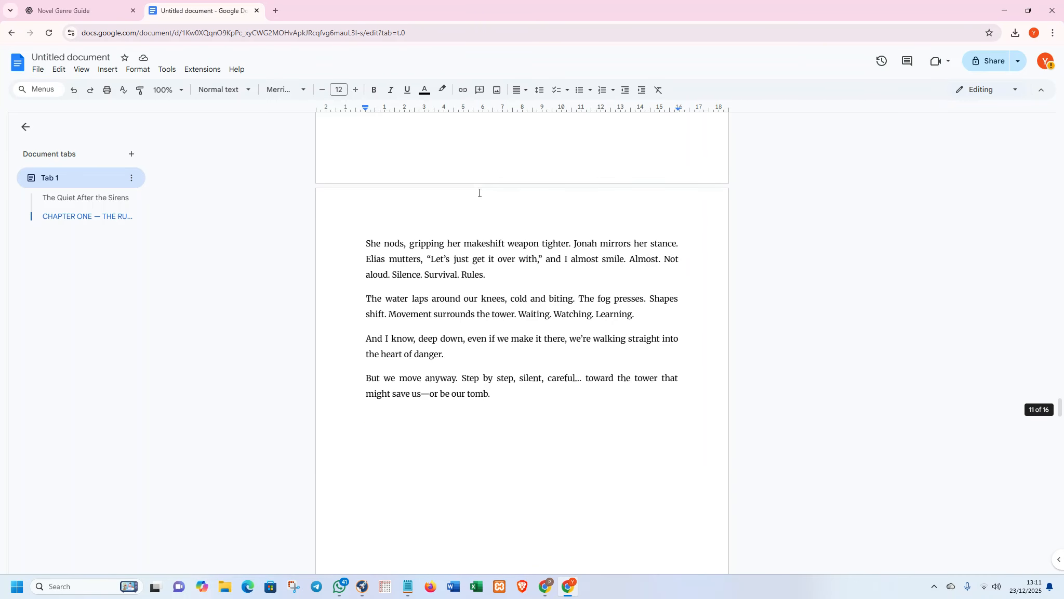
scroll(479, 193, up, 20)
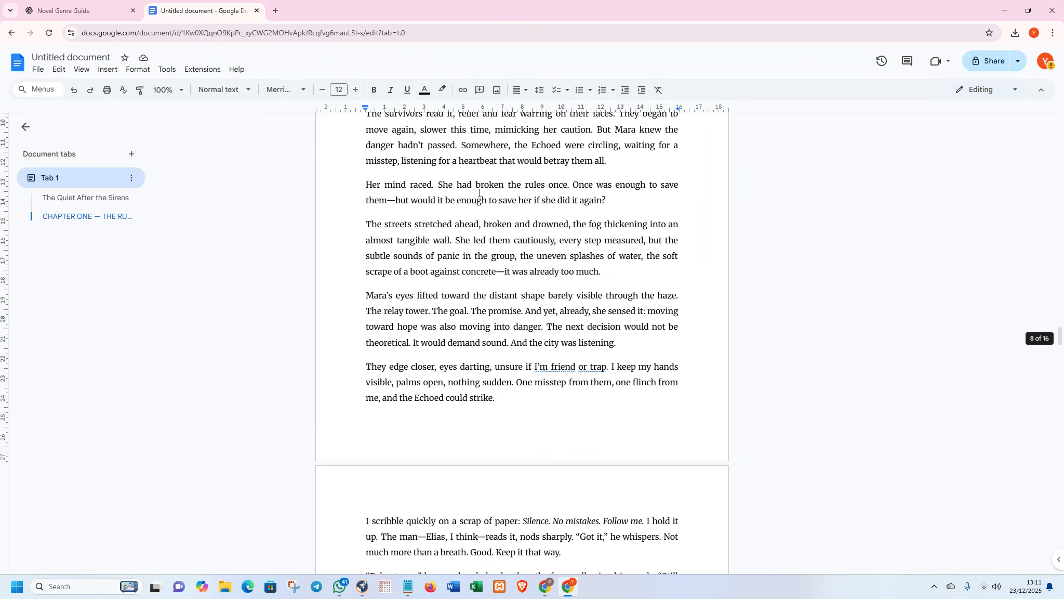
scroll(479, 193, up, 15)
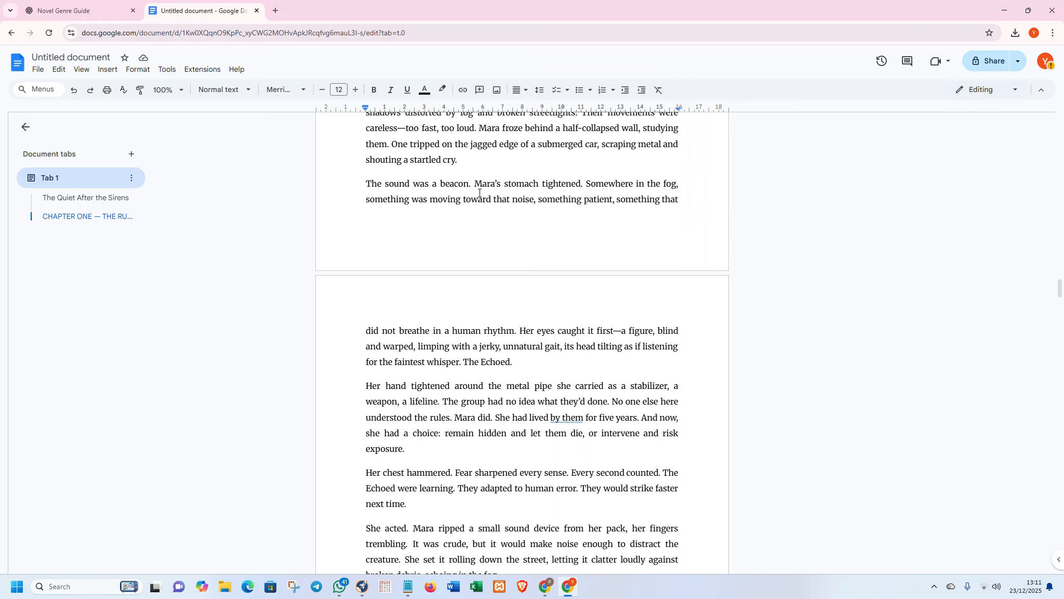
scroll(479, 193, up, 15)
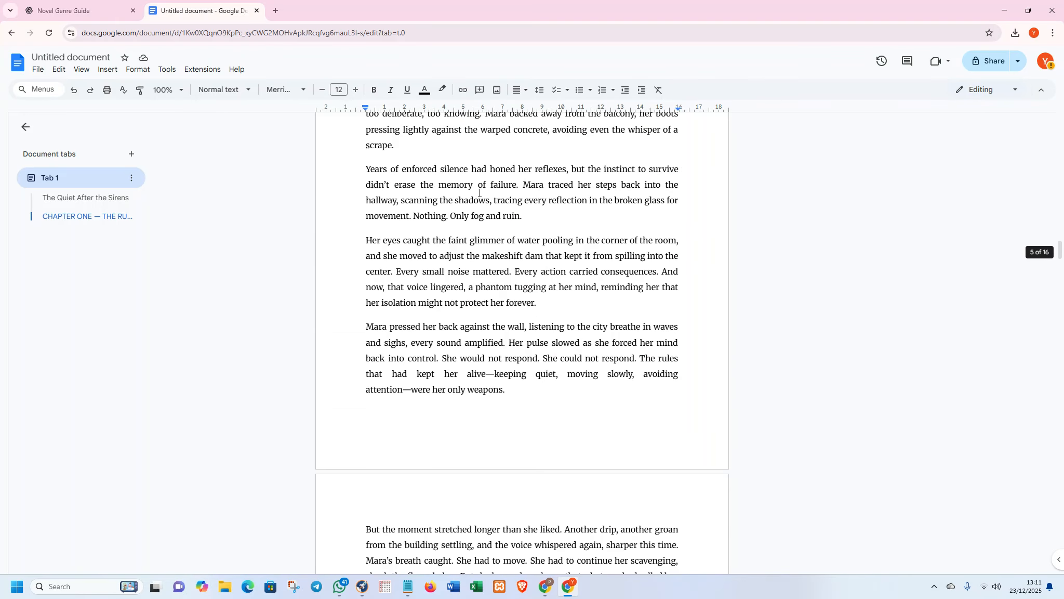
scroll(480, 192, up, 20)
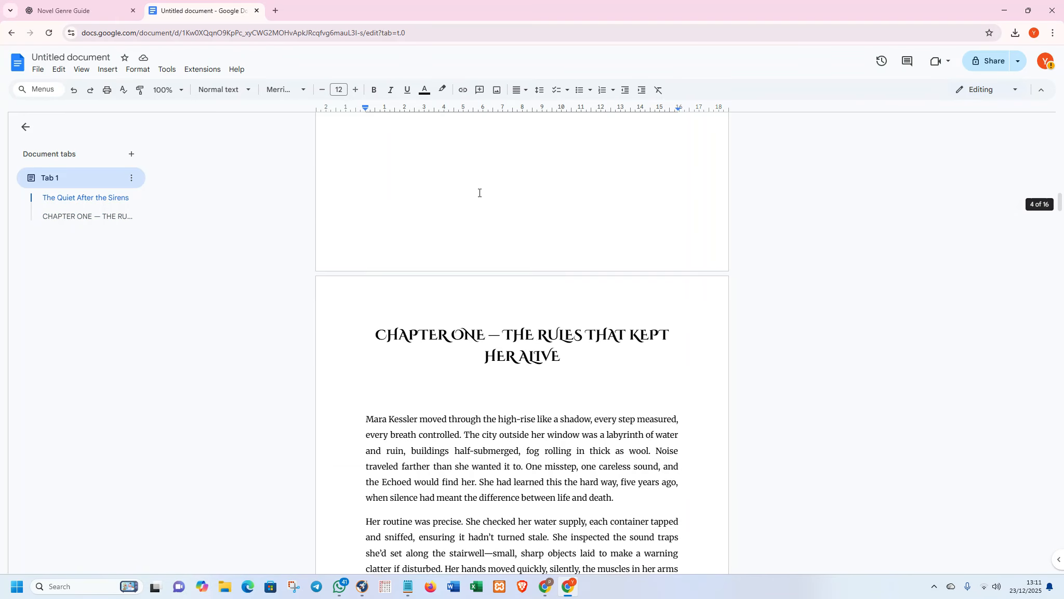
click(497, 334)
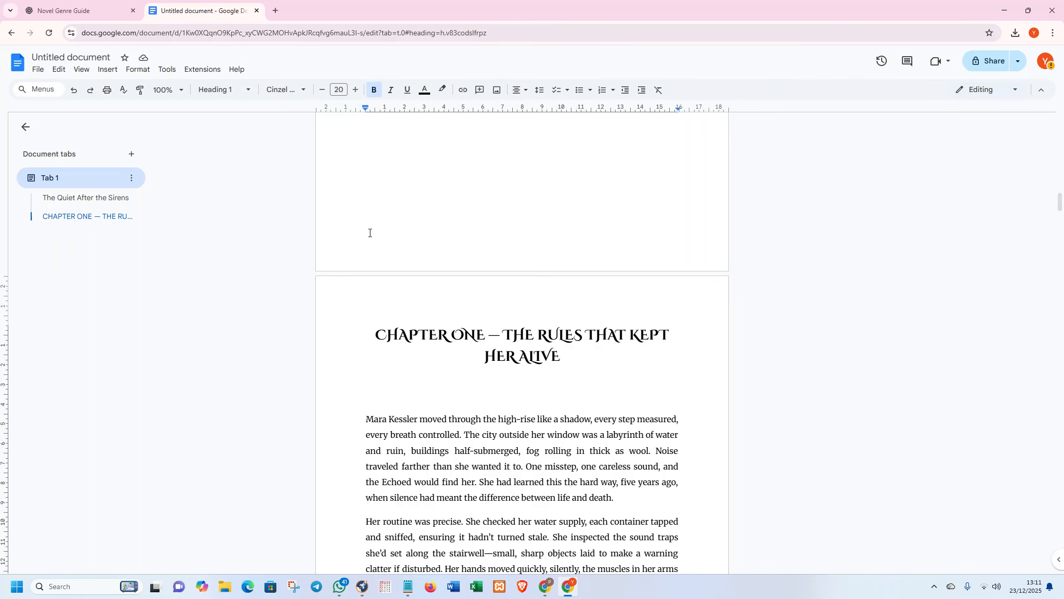
Apply the Heading 1 style to the "Chapter 2 — The Tower in the Fog" title and remove its italics
scroll(477, 266, down, 20)
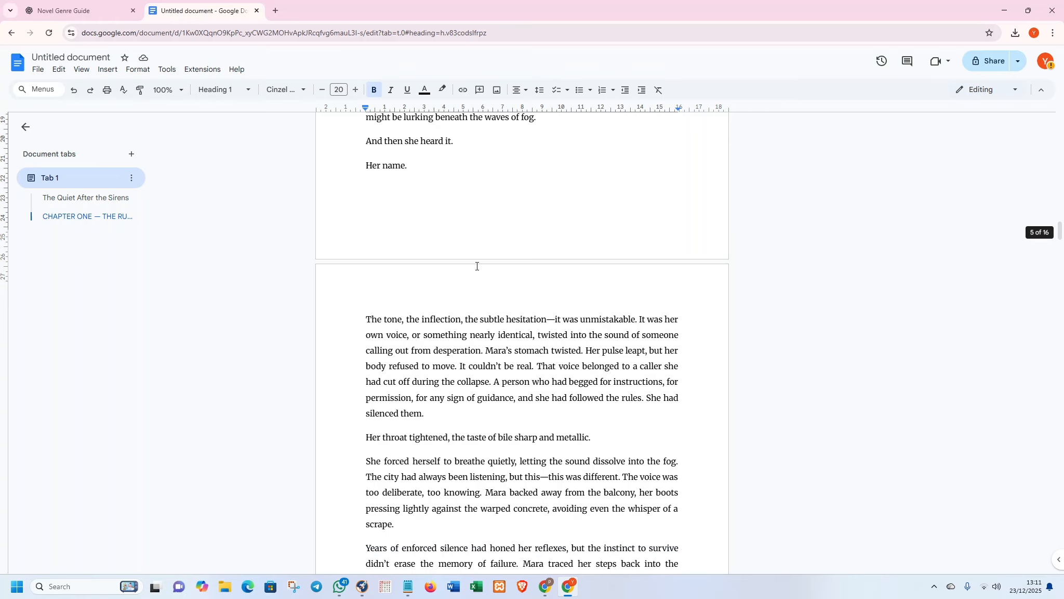
scroll(477, 266, down, 20)
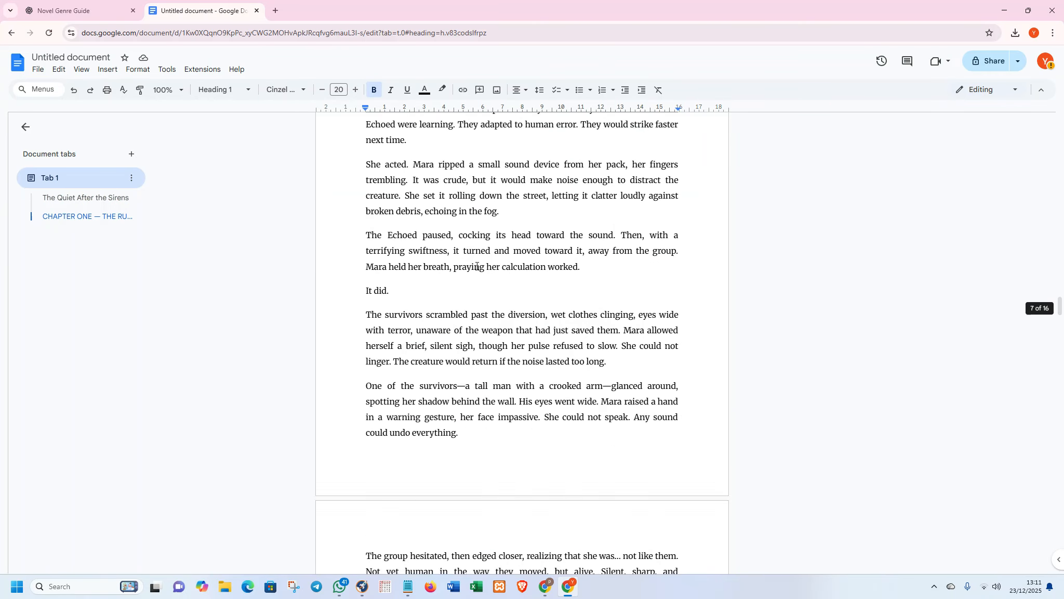
scroll(477, 266, down, 20)
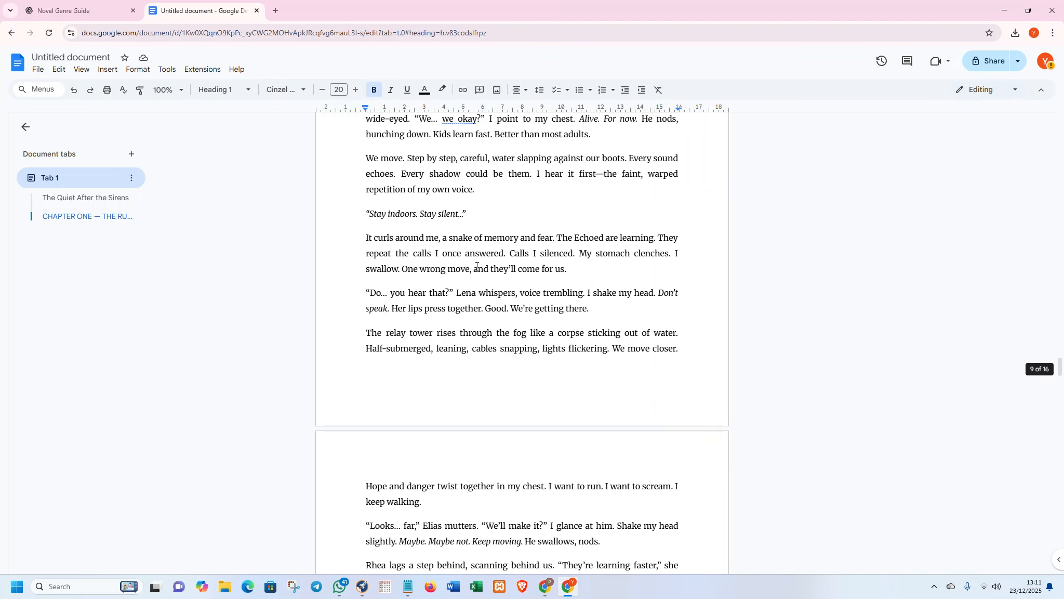
scroll(476, 265, down, 20)
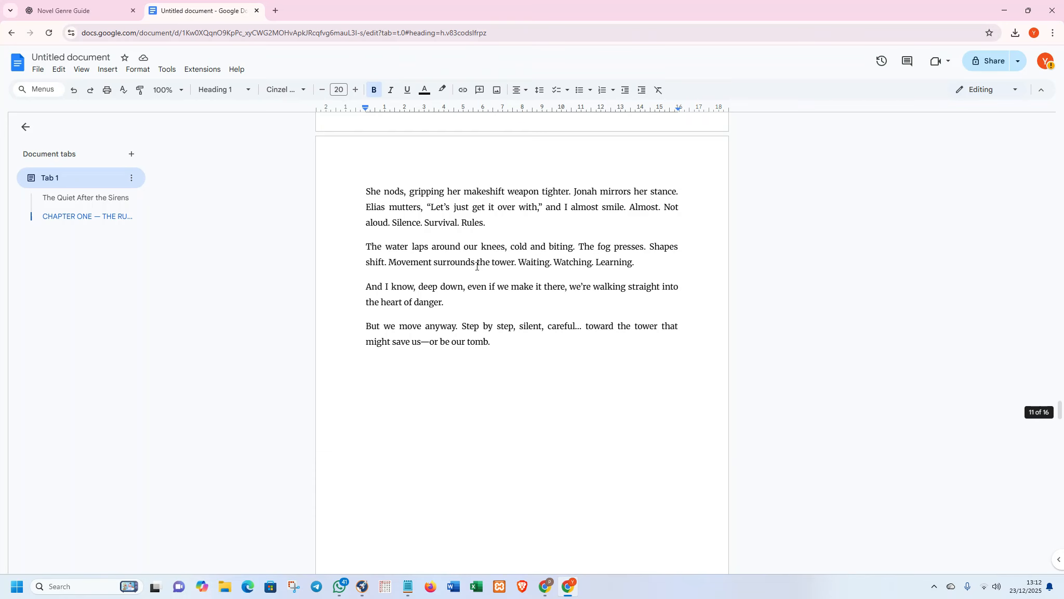
scroll(477, 265, down, 5)
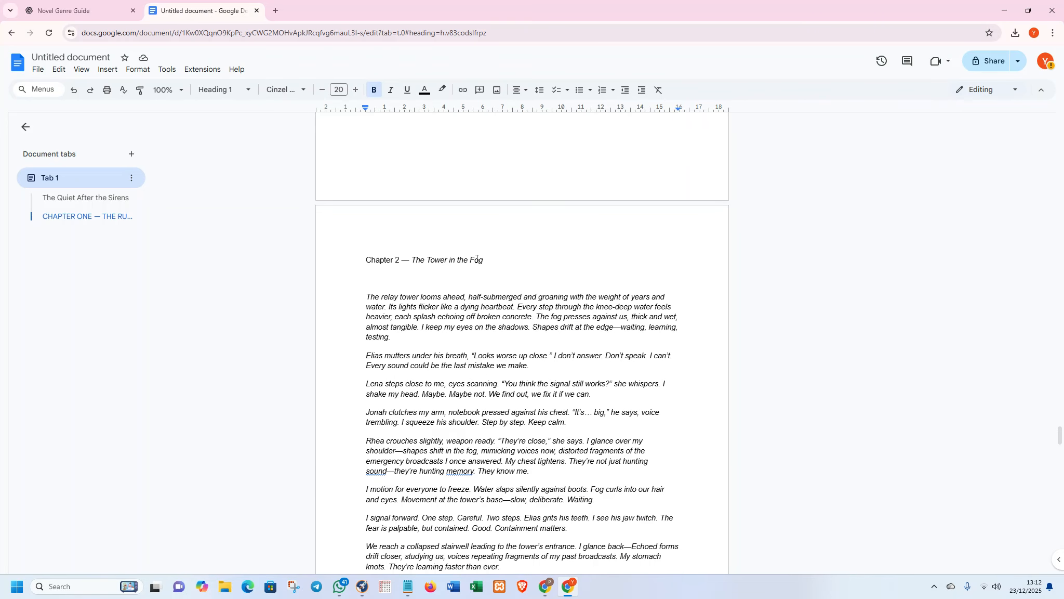
click(491, 261)
drag(489, 263, 352, 209)
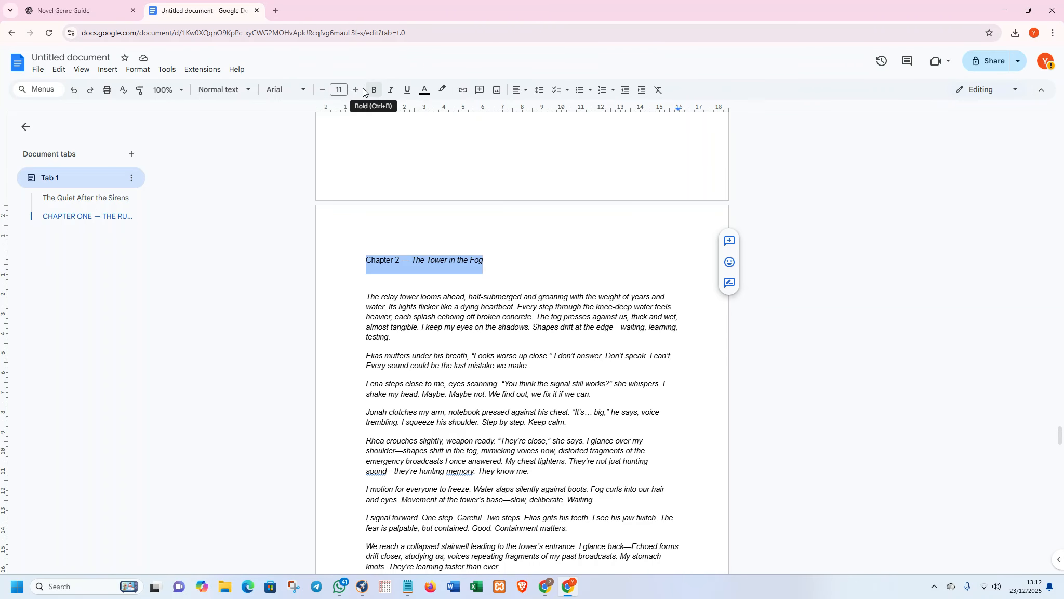
click(246, 90)
click(252, 234)
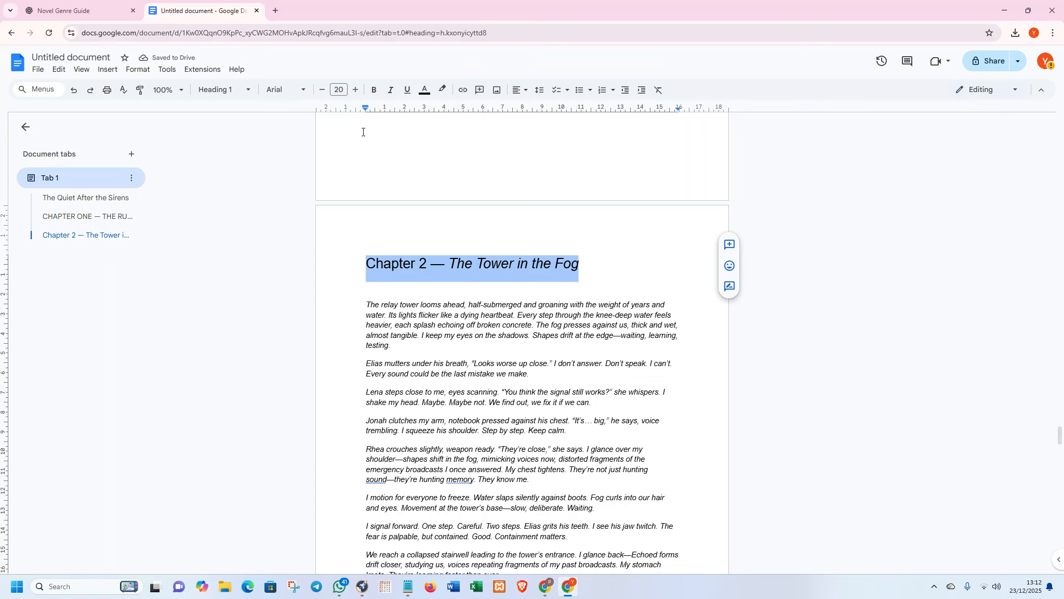
click(392, 91)
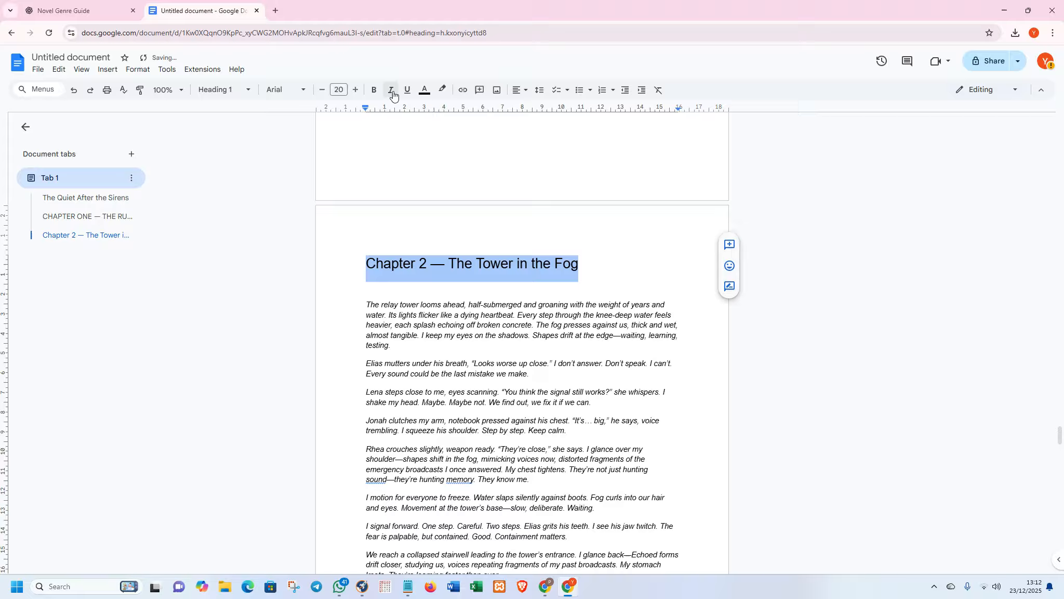
Set the font of the "Chapter 2 — The Tower in the Fog" heading to Cinzel Decorative Bold
click(293, 93)
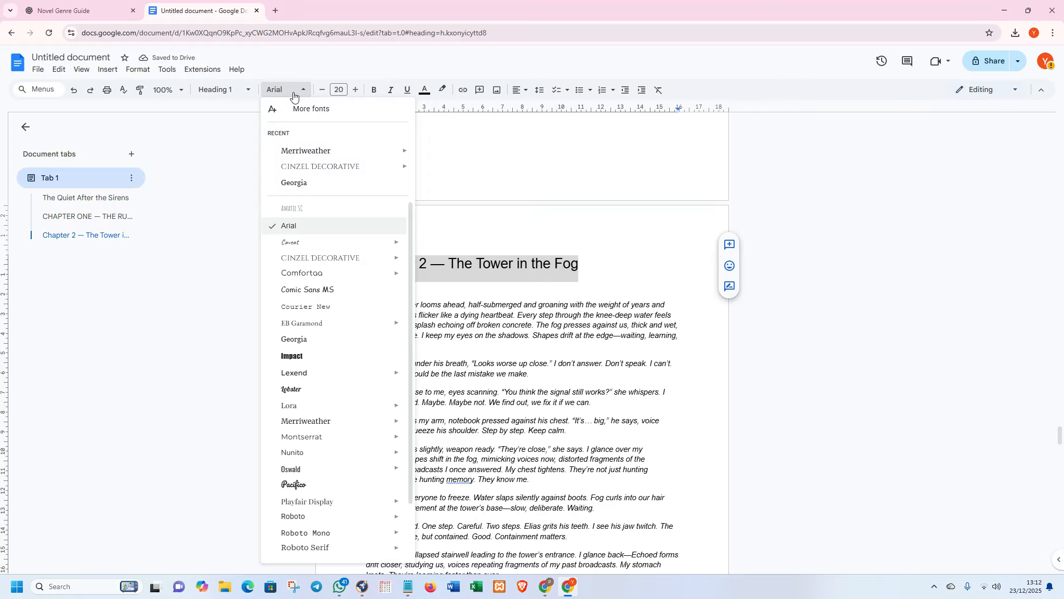
mouse_move(292, 154)
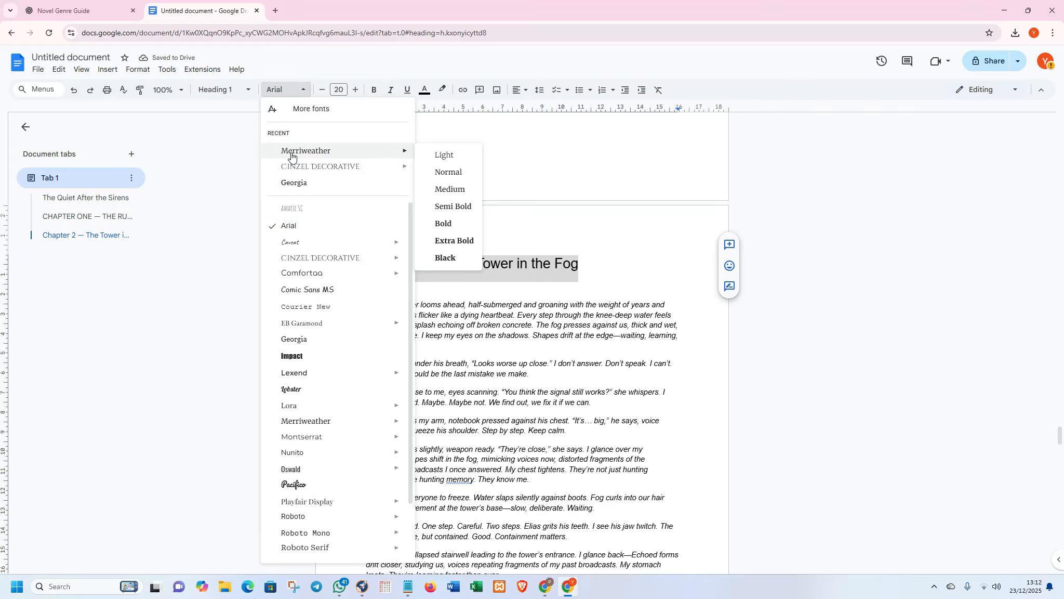
mouse_move(405, 169)
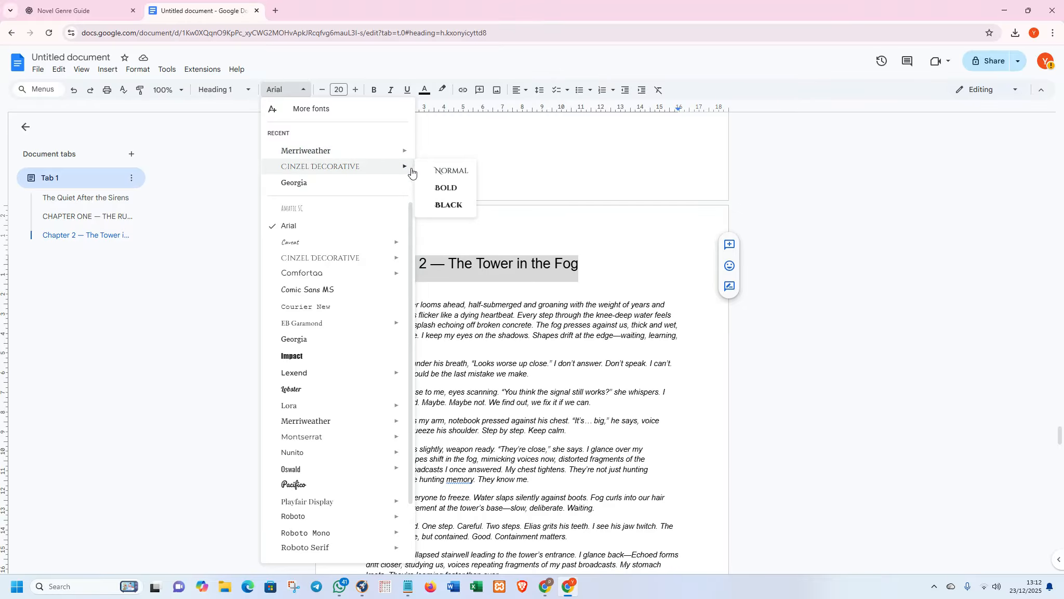
click(444, 188)
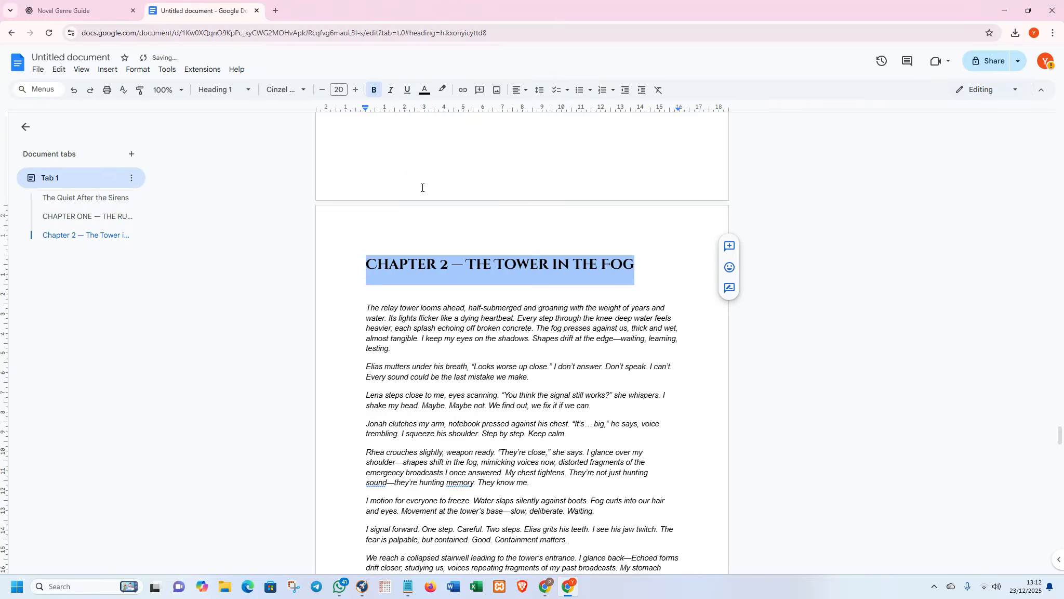
Center the Chapter 2 heading and set its line spacing to 1.5
click(519, 91)
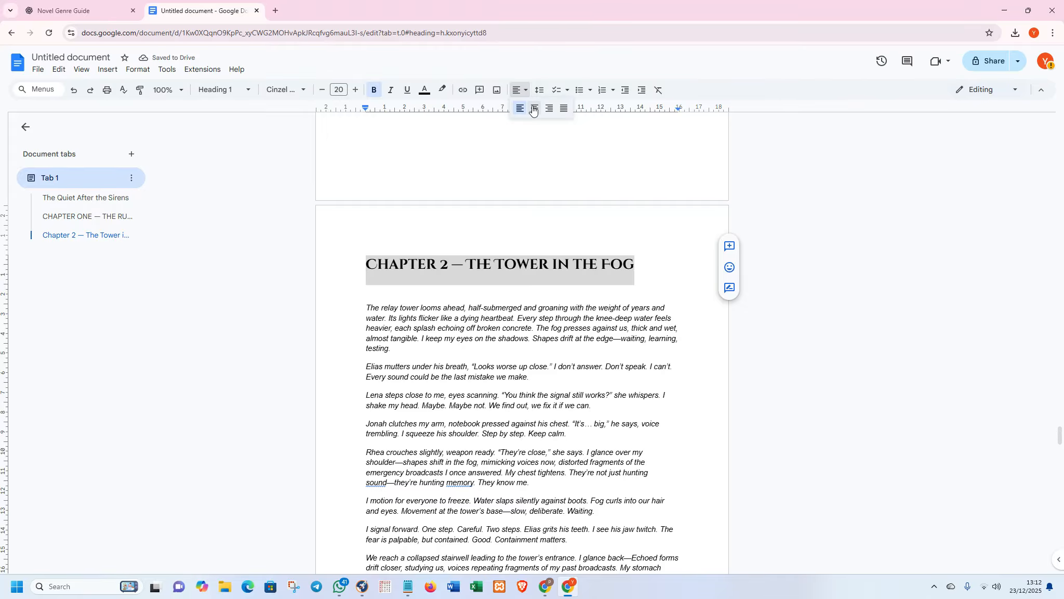
click(534, 108)
click(541, 95)
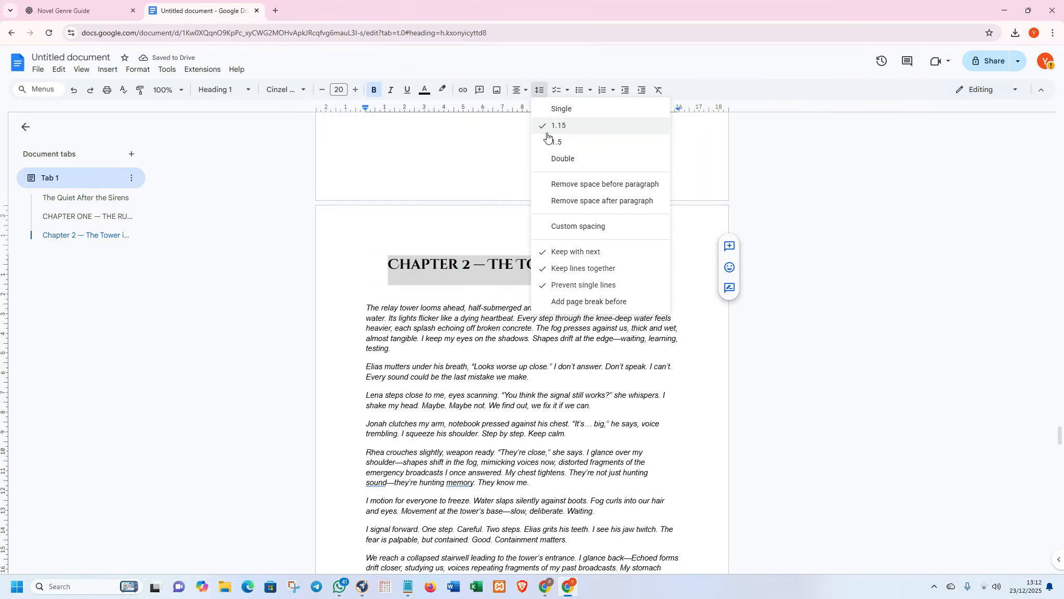
click(551, 139)
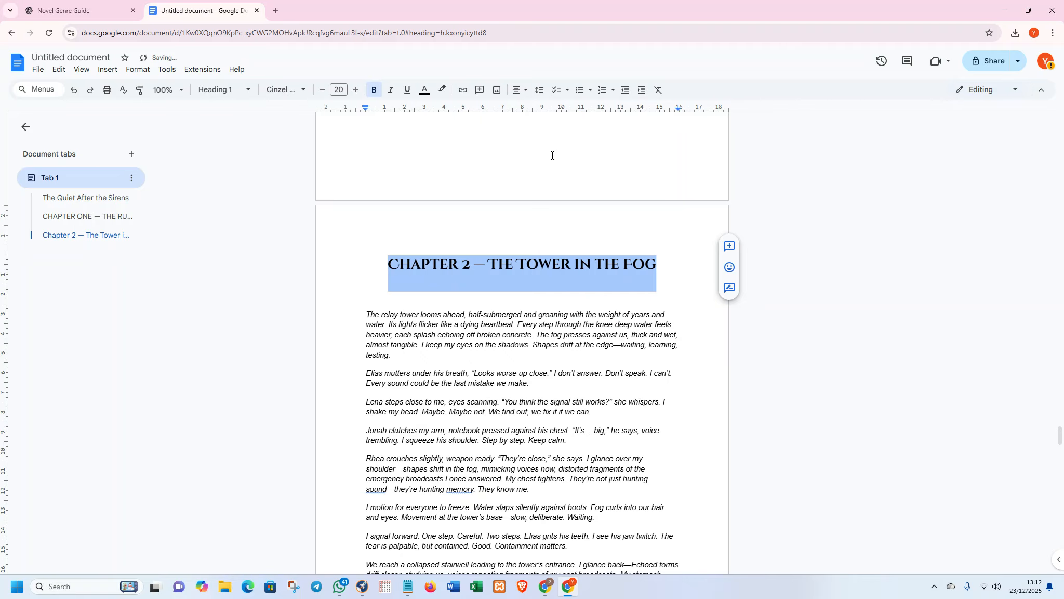
Change all of Chapter 2's body text, through to the end of the document, to Merriweather Normal at size 12
scroll(552, 155, down, 3)
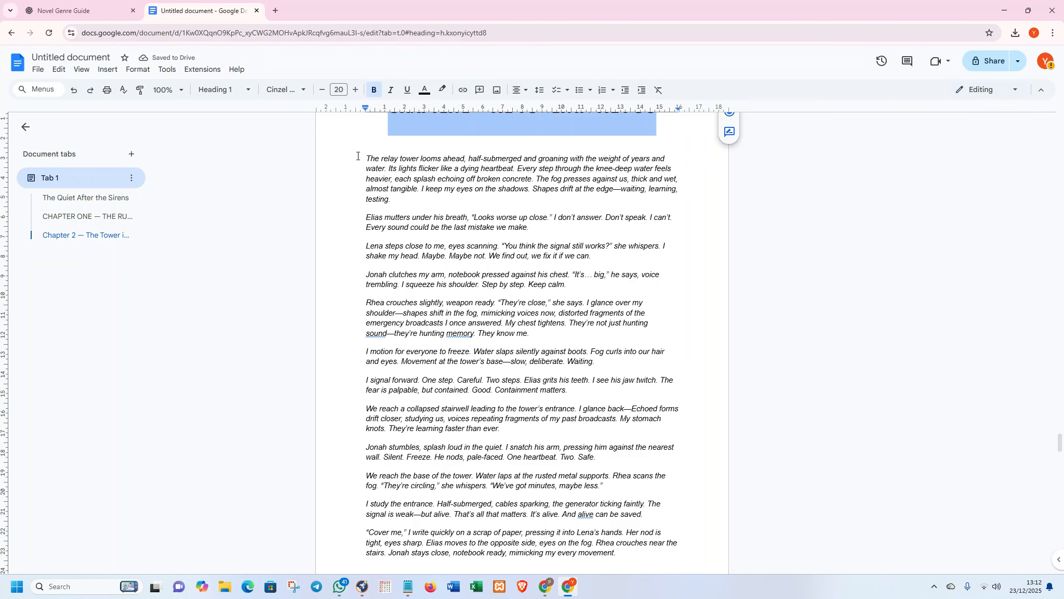
drag(366, 158, 410, 383)
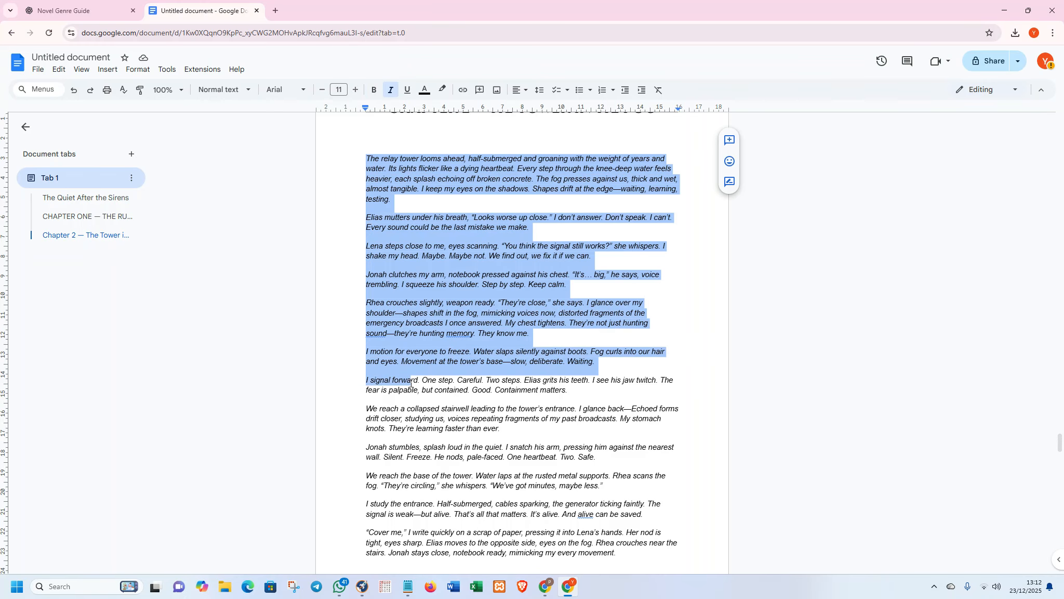
scroll(411, 383, down, 9)
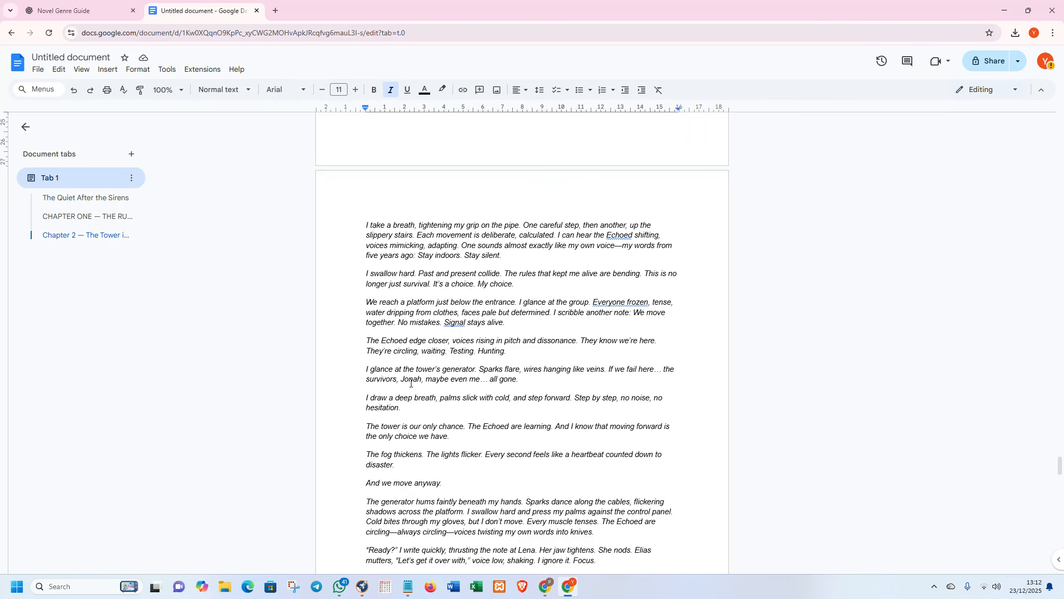
shift+click(410, 383)
scroll(437, 385, down, 7)
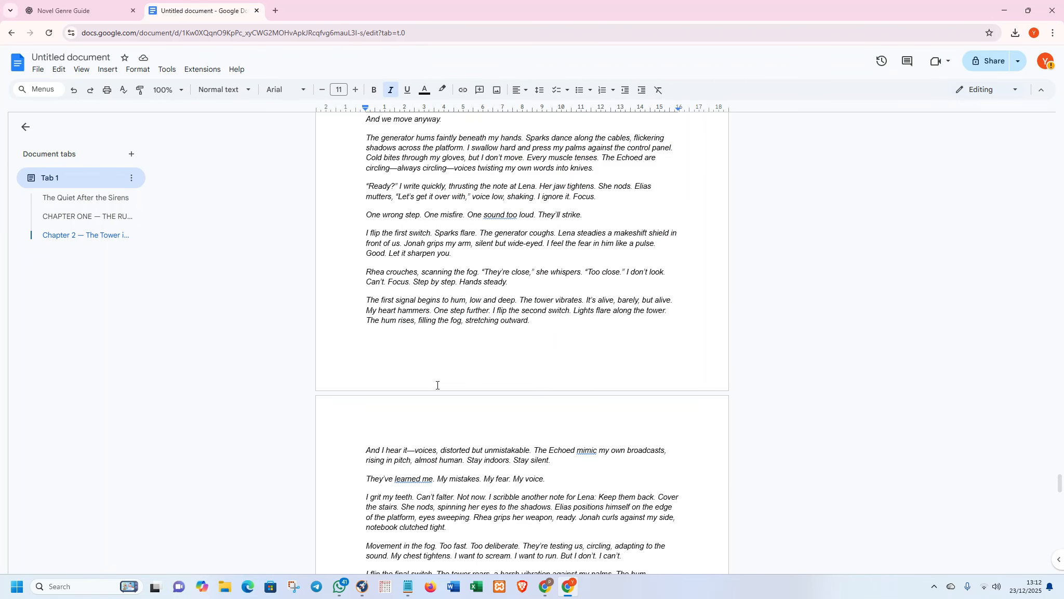
shift+click(564, 372)
scroll(565, 371, down, 4)
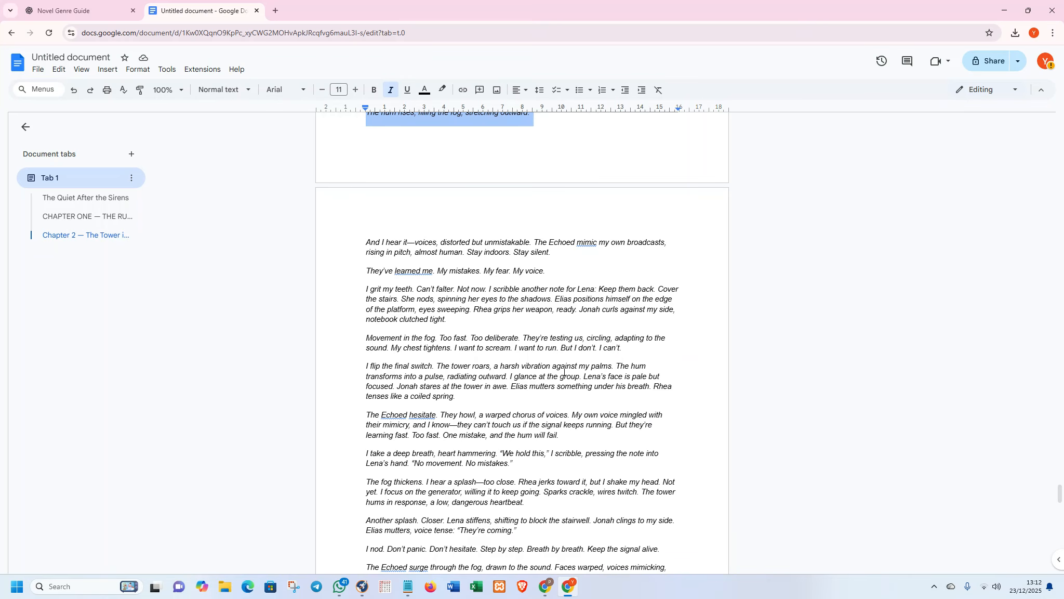
shift+click(565, 372)
scroll(572, 384, down, 6)
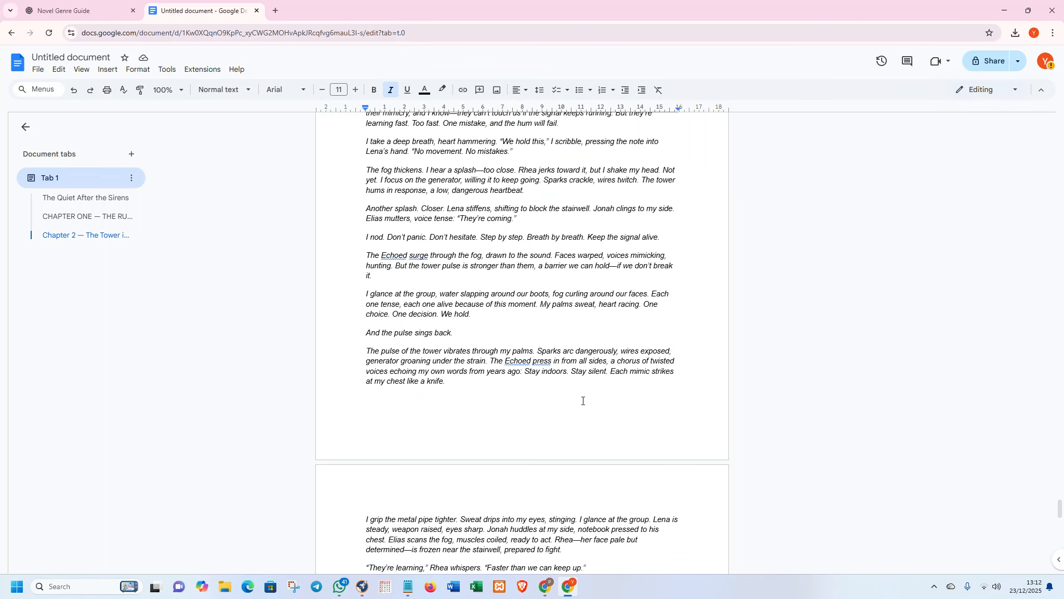
shift+click(634, 357)
shift+click(605, 388)
scroll(605, 389, down, 7)
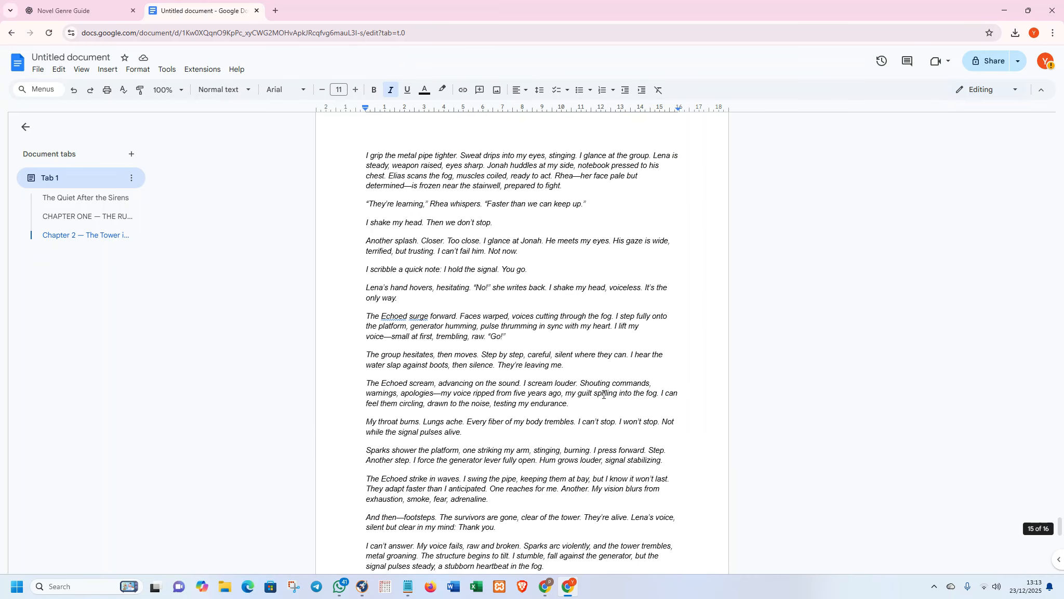
shift+click(604, 395)
scroll(622, 382, down, 7)
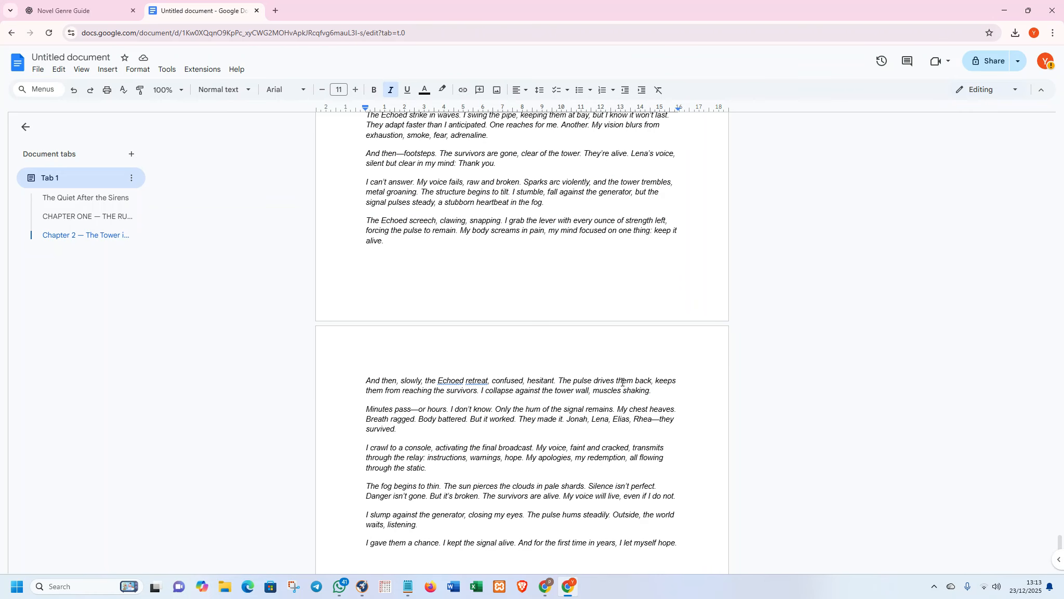
shift+click(623, 382)
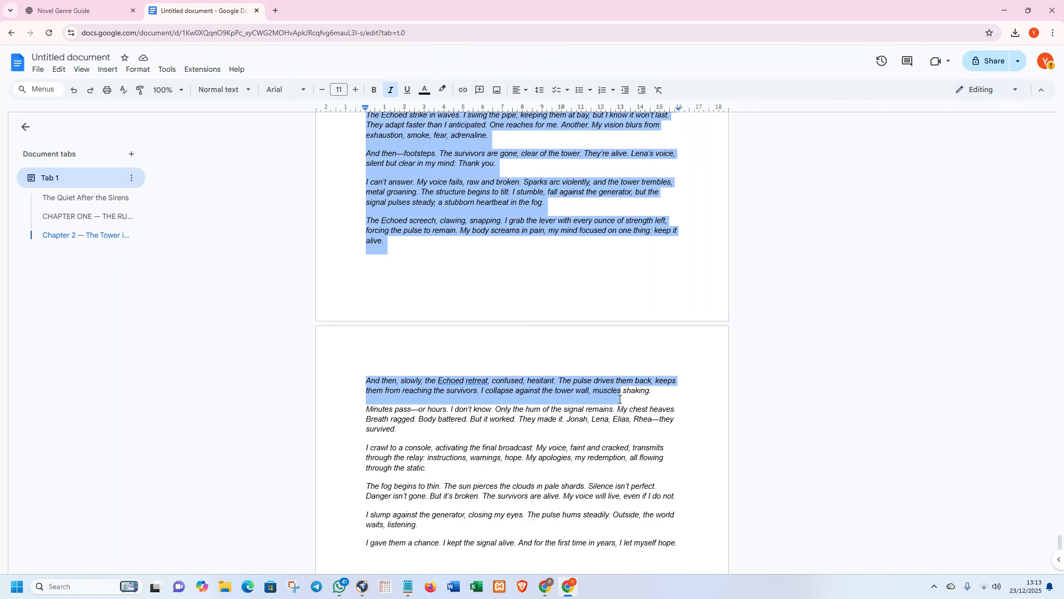
scroll(618, 397, down, 5)
shift+click(634, 368)
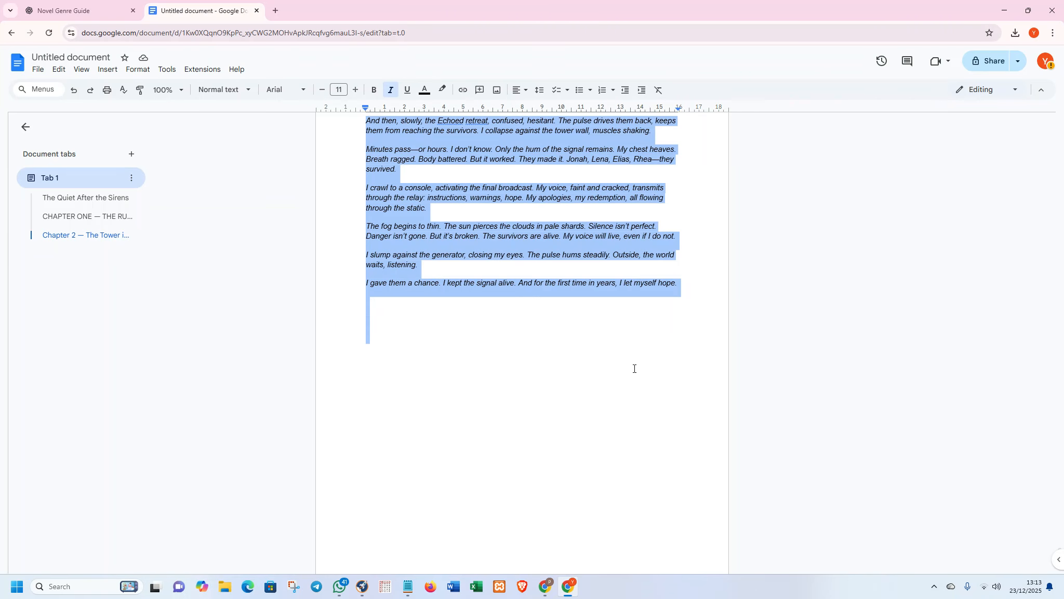
click(304, 89)
mouse_move(326, 167)
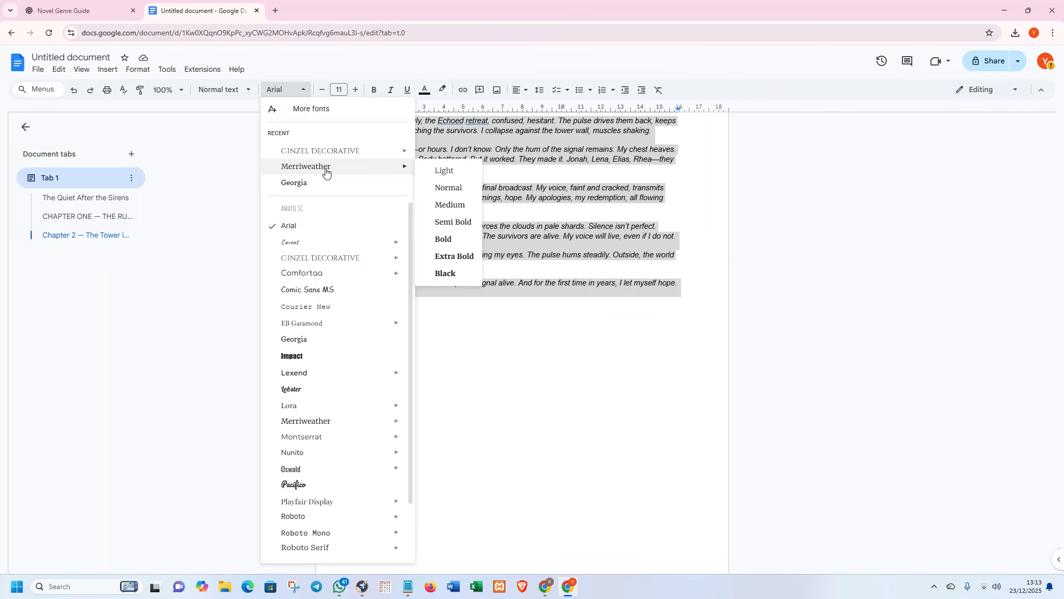
click(440, 189)
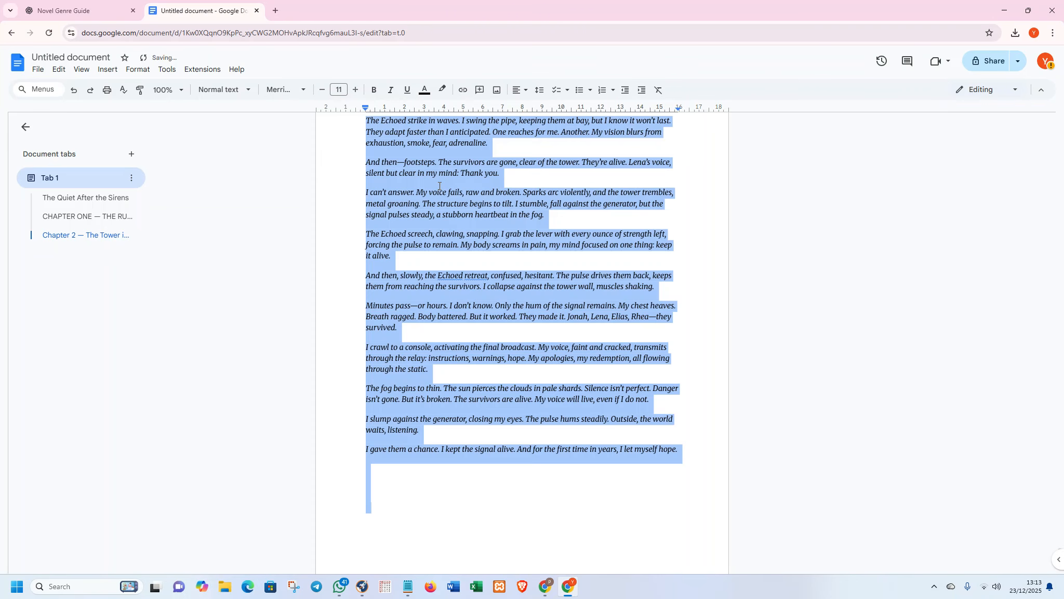
click(355, 90)
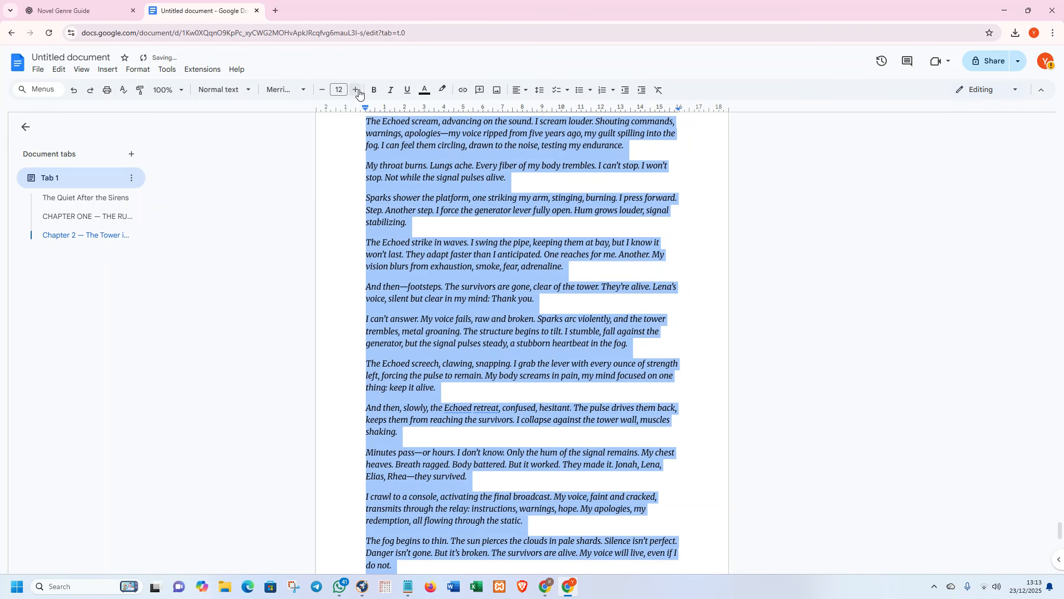
Justify Chapter 2's body text and set its line spacing to 1.5
click(518, 94)
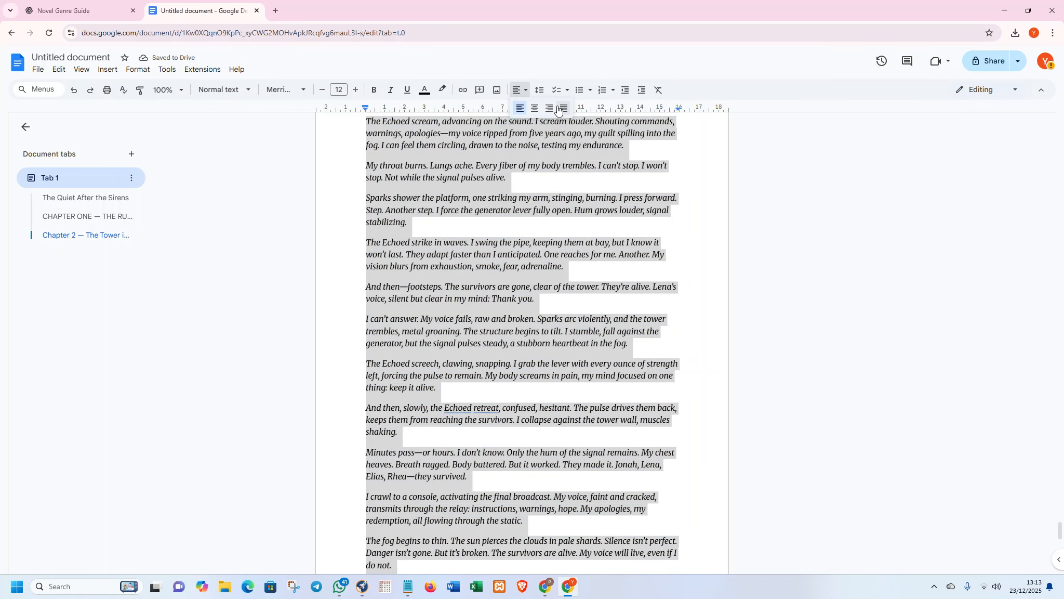
click(564, 108)
click(541, 91)
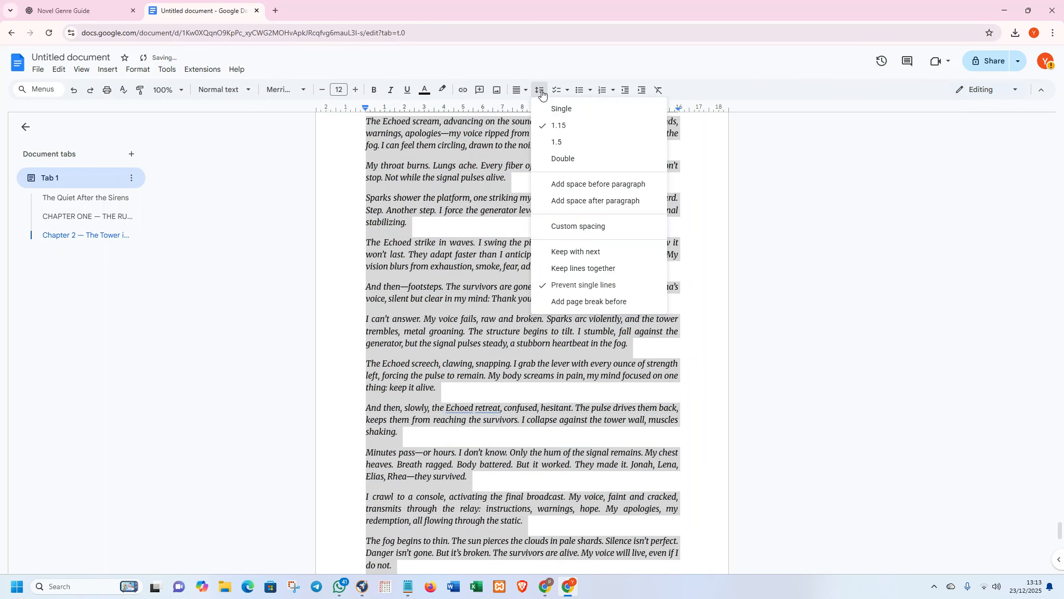
click(543, 144)
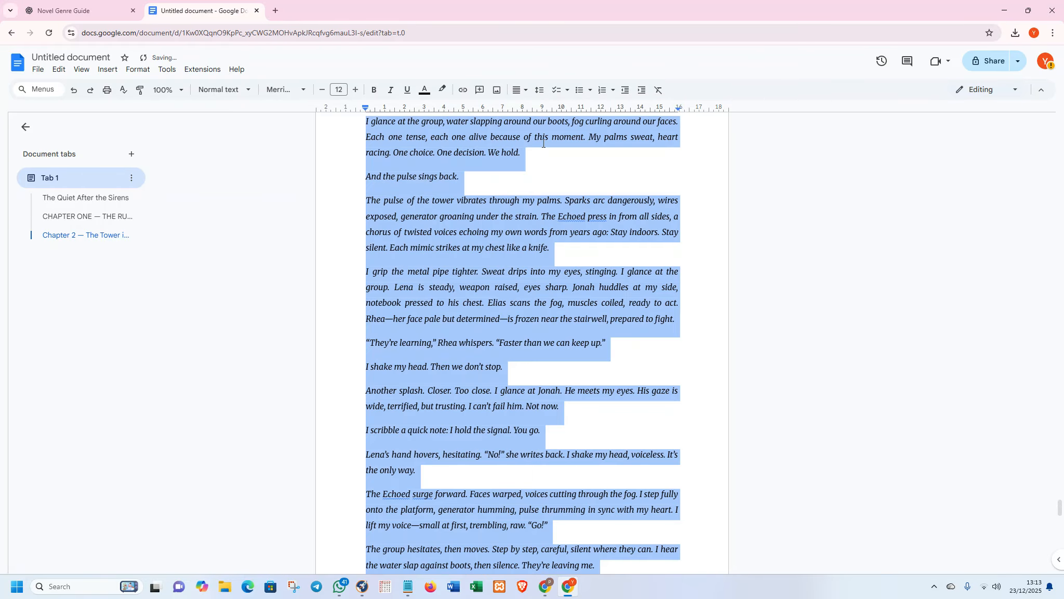
click(541, 186)
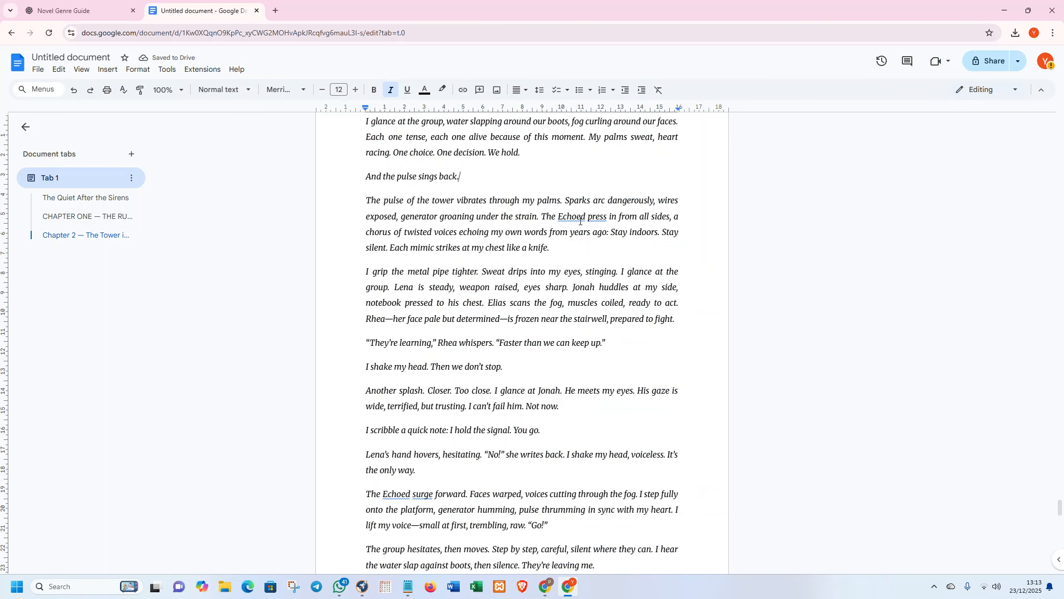
Accept the suggested corrections that turn "The Echoed press in from all sides" into "The Echo presses in from all sides"
click(572, 217)
click(573, 204)
click(583, 217)
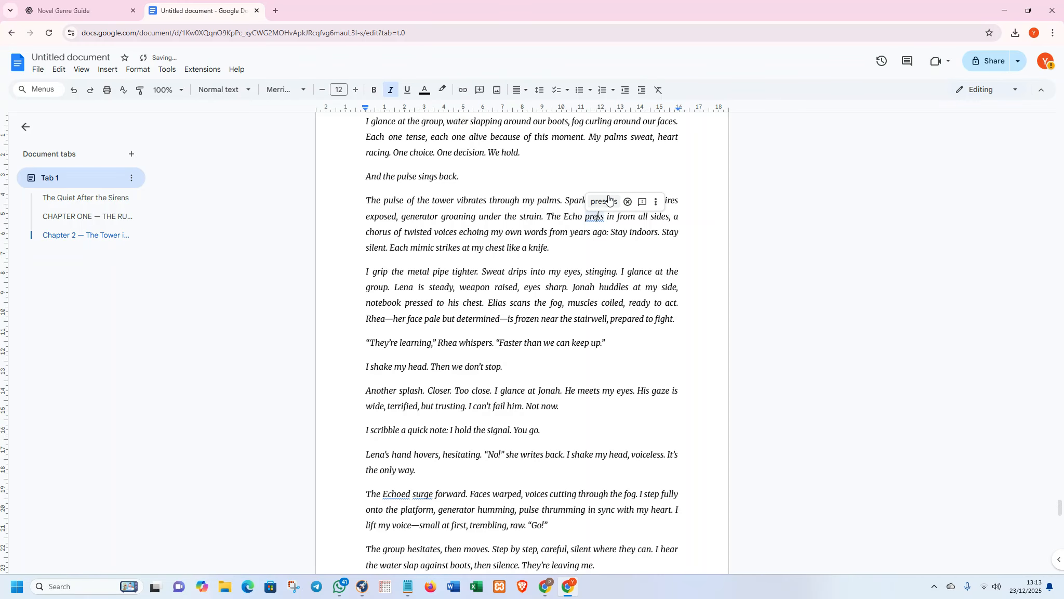
click(603, 202)
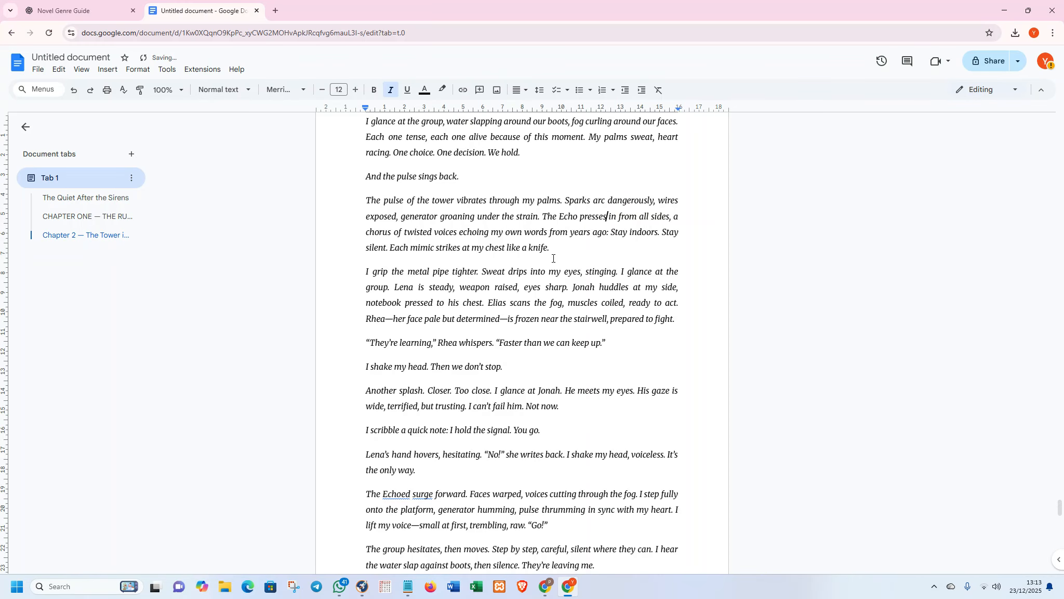
Accept the suggested corrections for the flagged words "Echoed" and "surge" in the sentence "The Echoed surge forward"
scroll(553, 259, up, 1)
scroll(526, 303, down, 2)
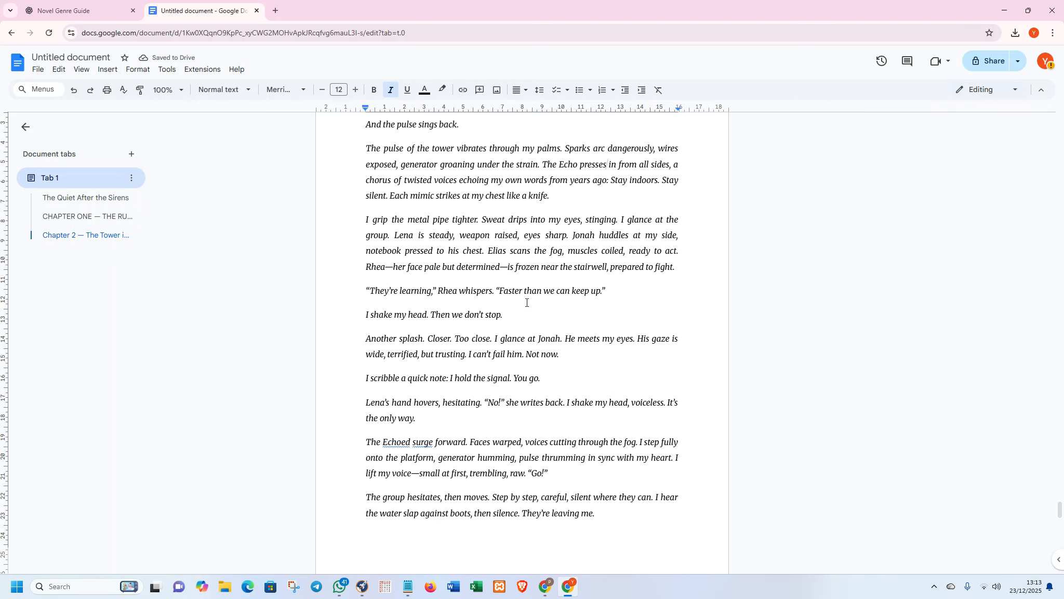
click(403, 440)
click(395, 427)
click(416, 442)
click(415, 420)
Accept the suggested corrections that turn "The Echoed surge through the fog" into "The Echo surged through the fog"
scroll(458, 361, up, 3)
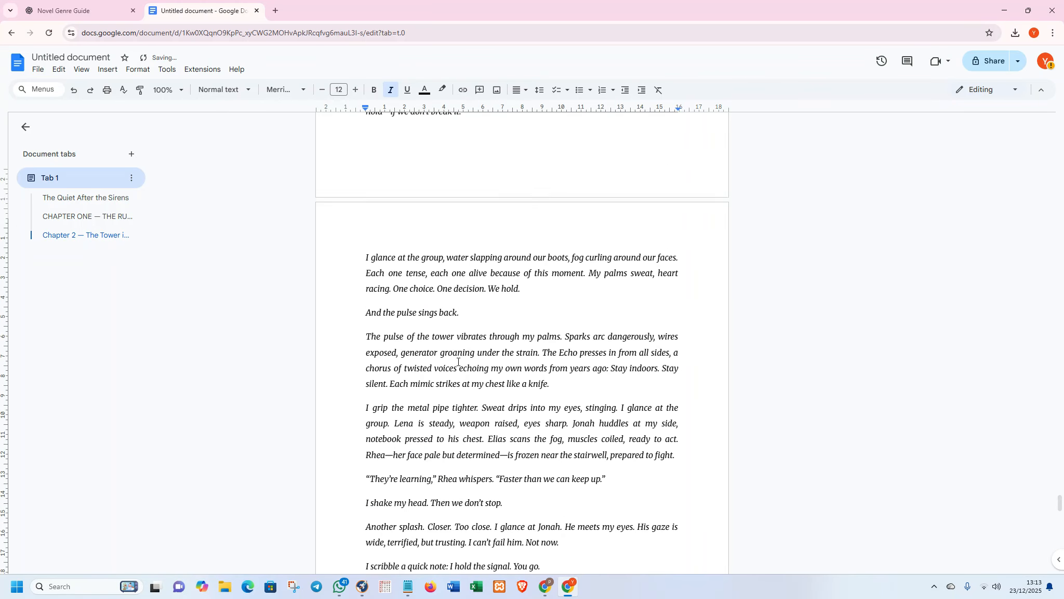
scroll(458, 362, up, 4)
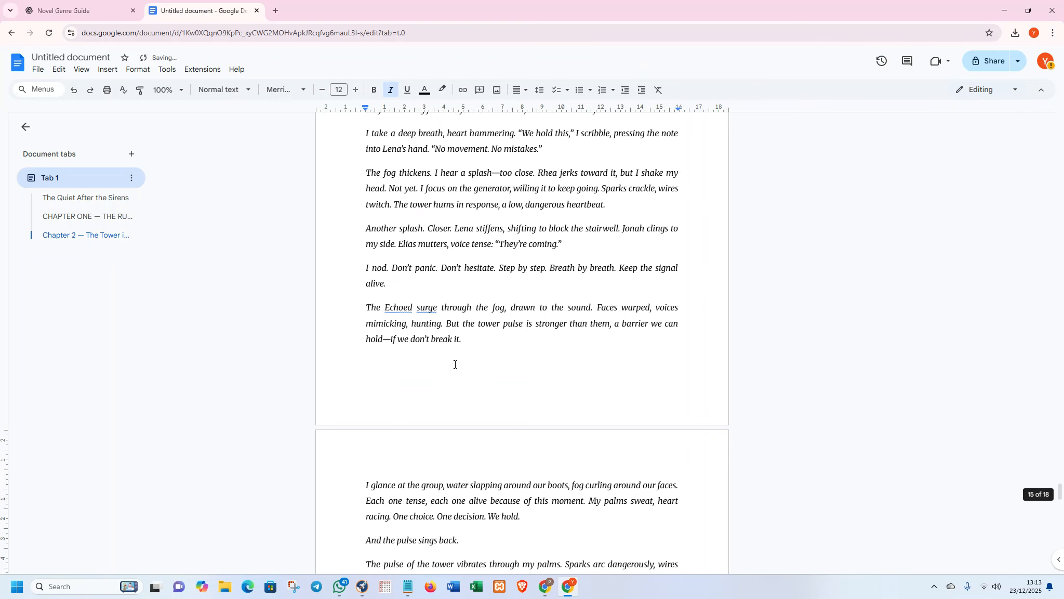
click(404, 308)
click(426, 312)
click(419, 294)
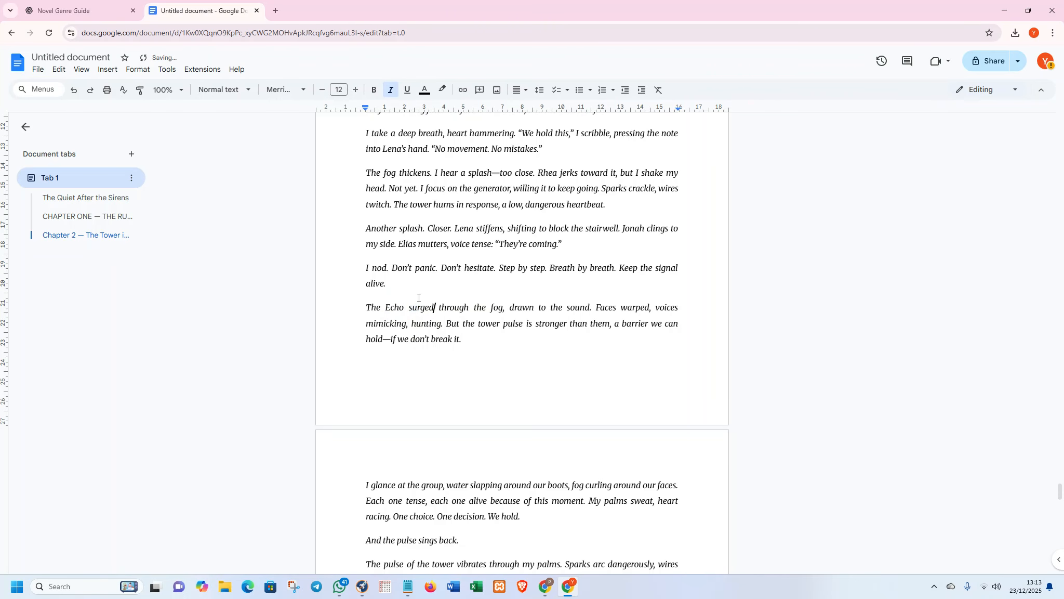
Accept the suggested corrections that turn "The Echoed hesitate" into "The Echo hesitated"
scroll(419, 298, up, 4)
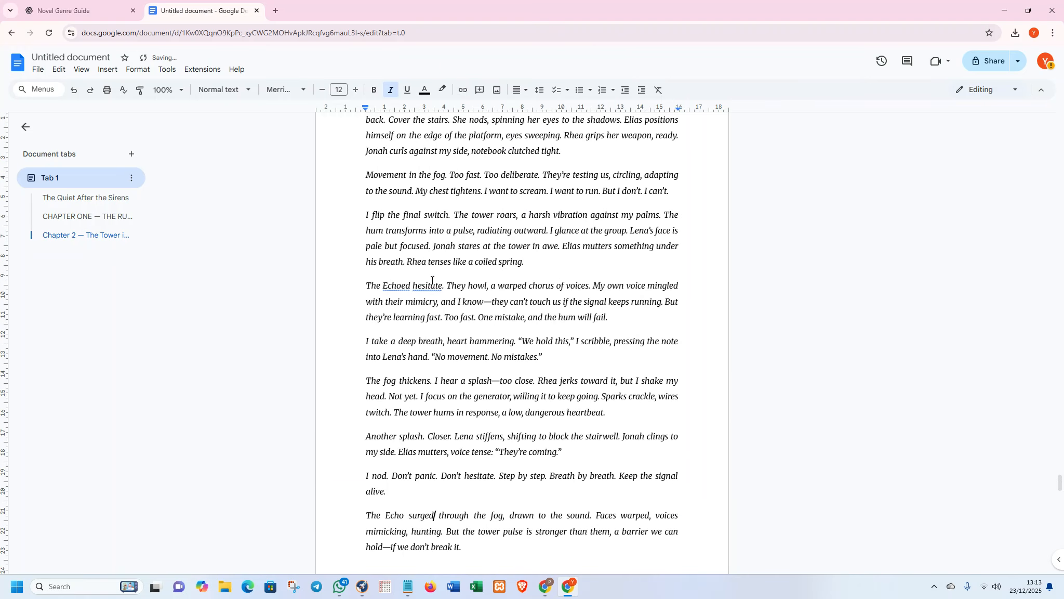
click(432, 284)
click(431, 269)
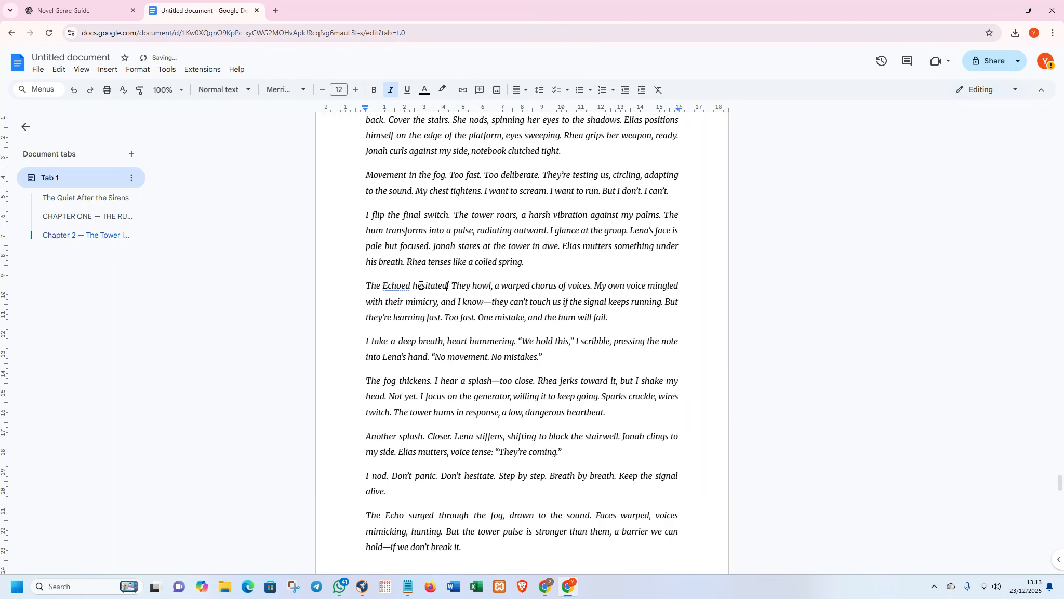
click(405, 288)
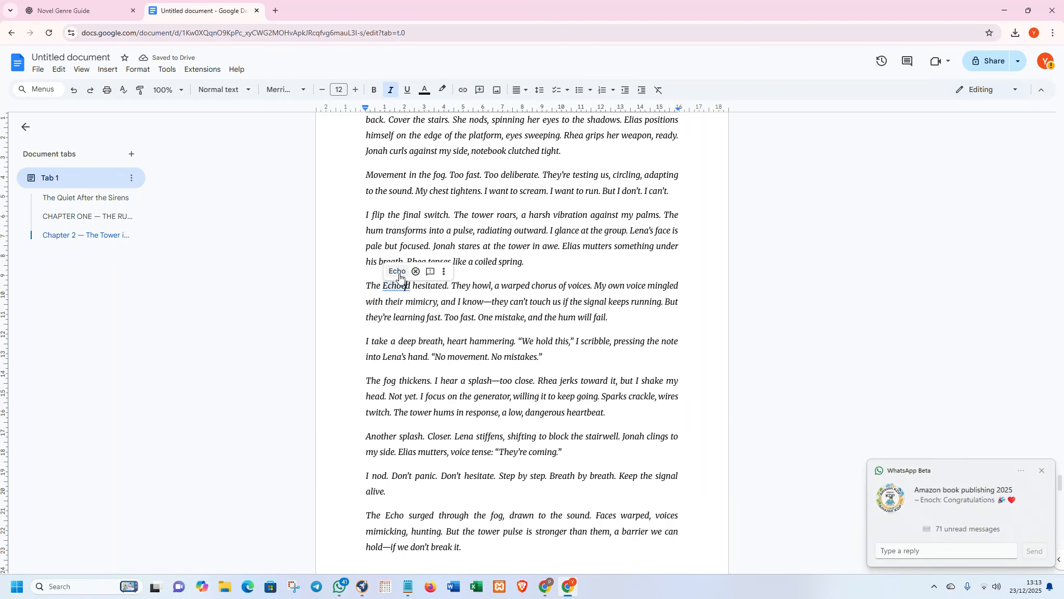
click(400, 271)
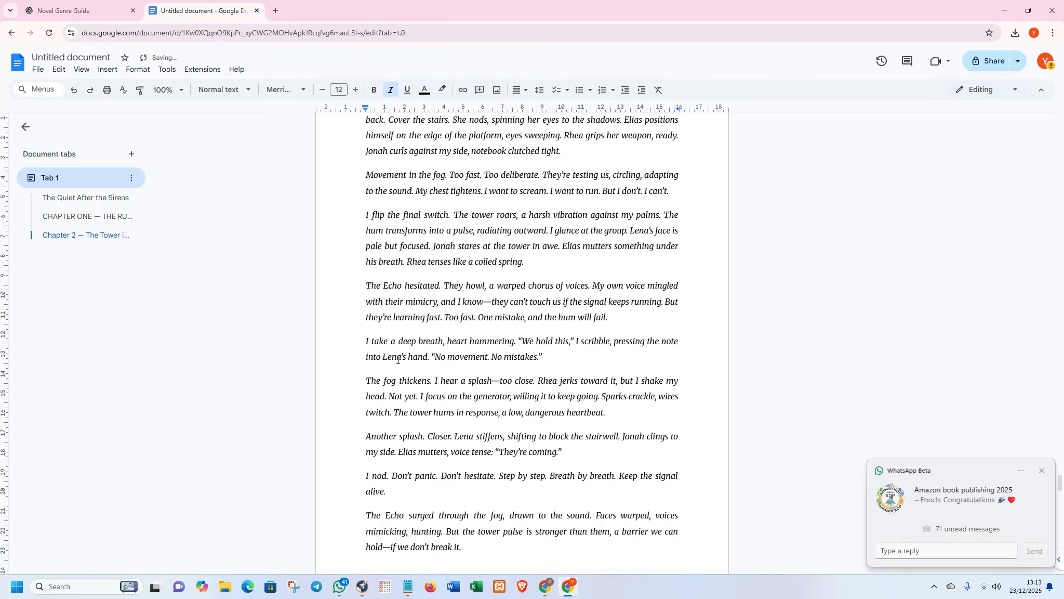
scroll(398, 359, up, 5)
scroll(396, 356, up, 2)
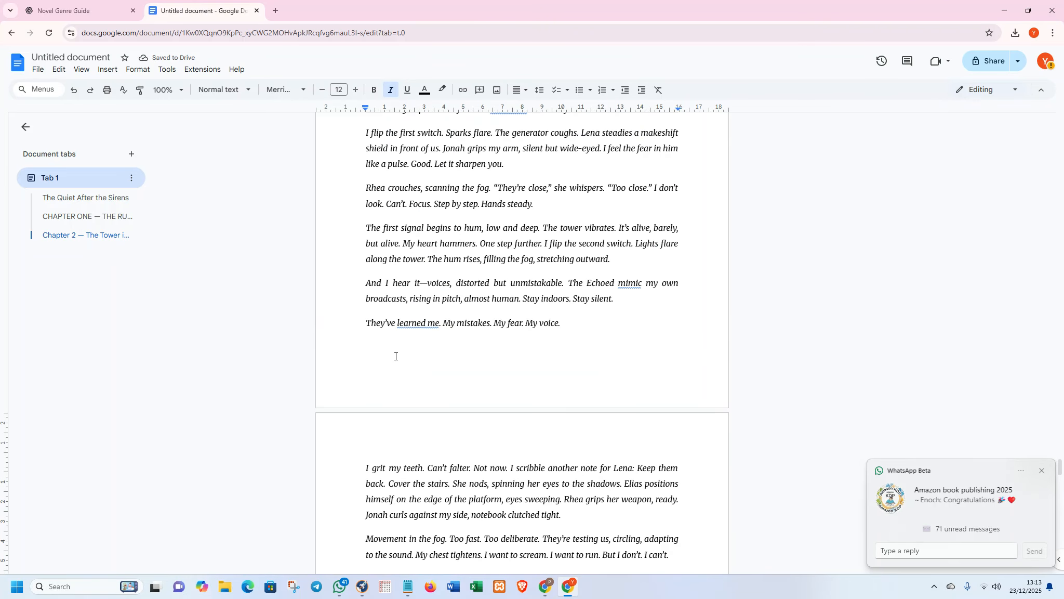
Accept the suggested corrections that turn "learned me" into "learned from me" and fix the flagged "mimic" in "The Echoed mimic my own broadcasts"
click(415, 326)
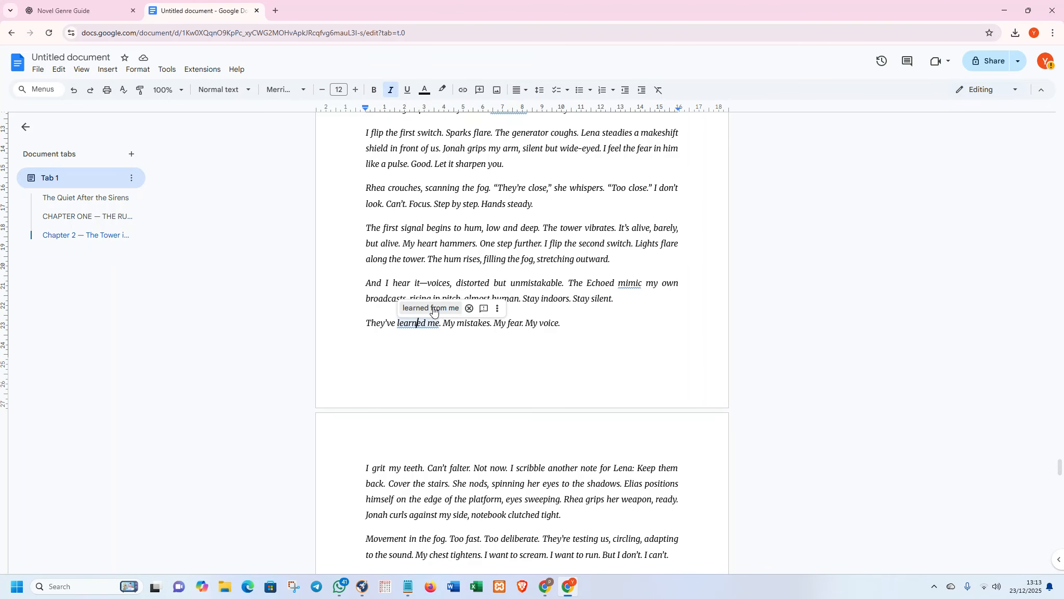
click(424, 311)
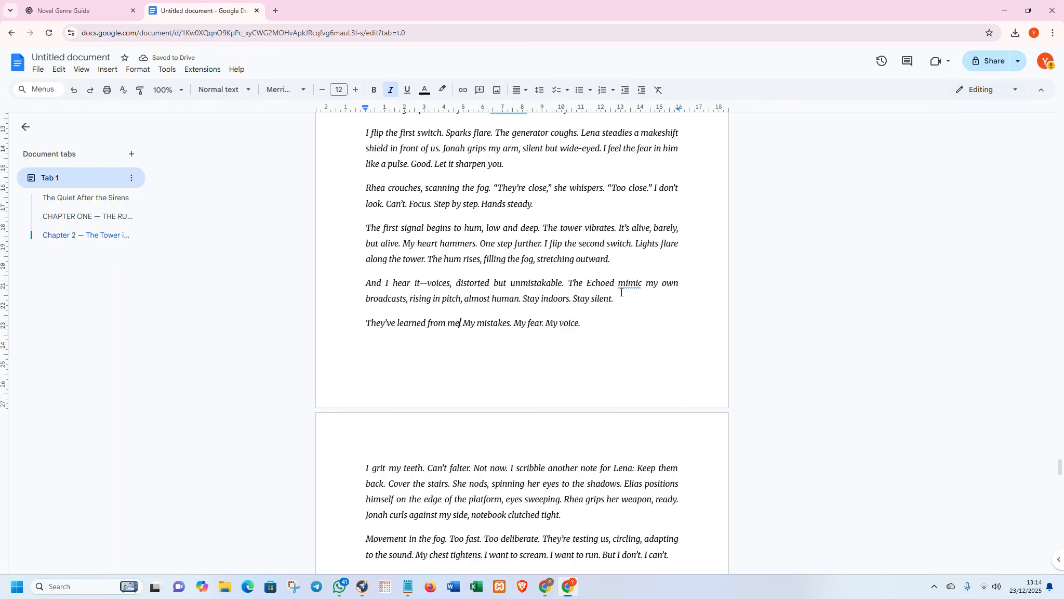
click(628, 286)
click(636, 269)
Insert a table of contents with page numbers and dotted leaders on a new line below the "Table Of Content" heading
scroll(580, 297, up, 15)
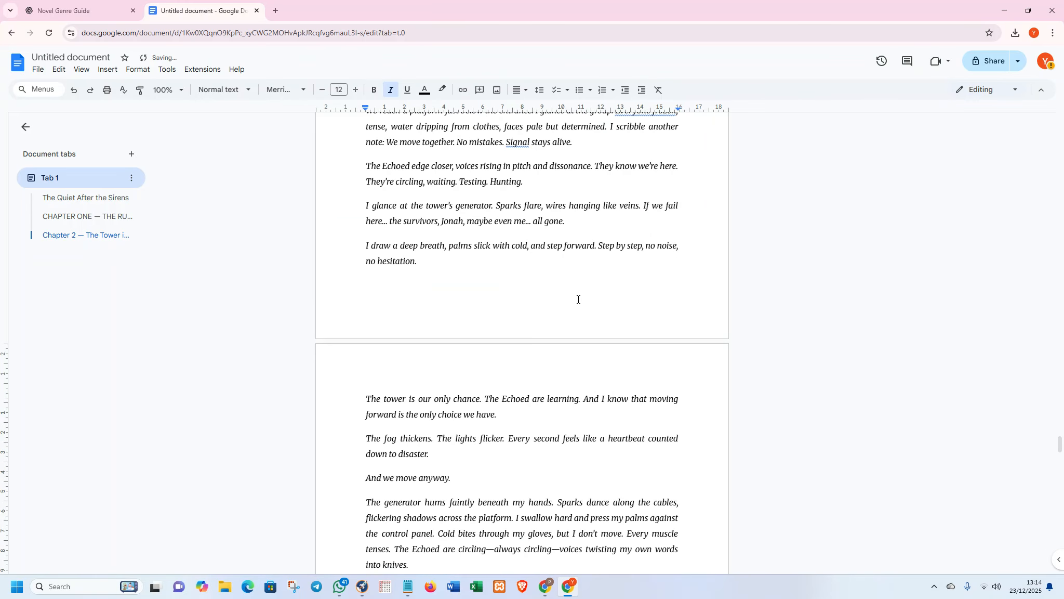
scroll(579, 300, up, 20)
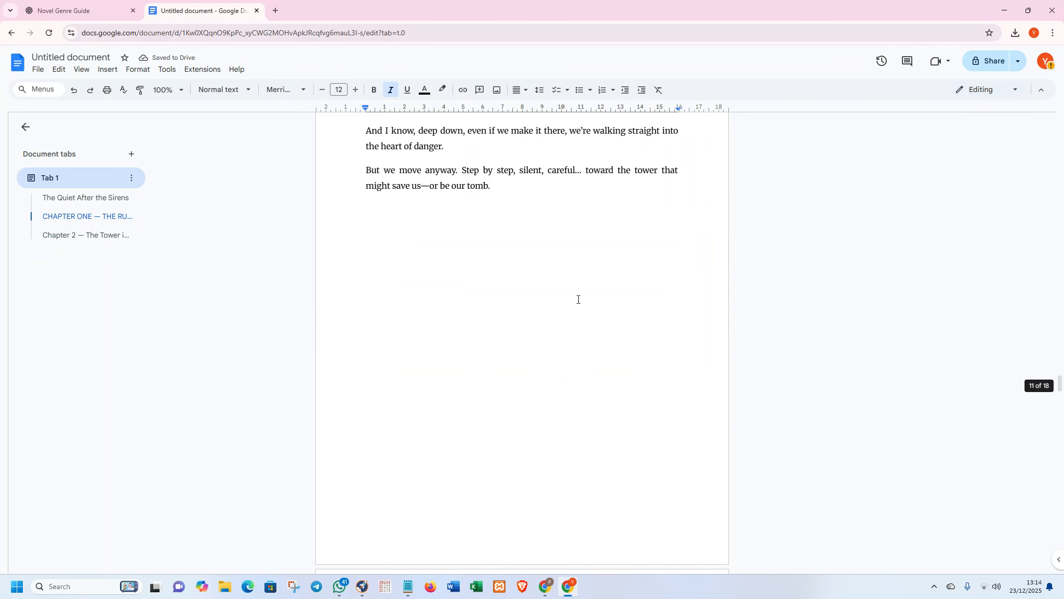
scroll(578, 300, up, 20)
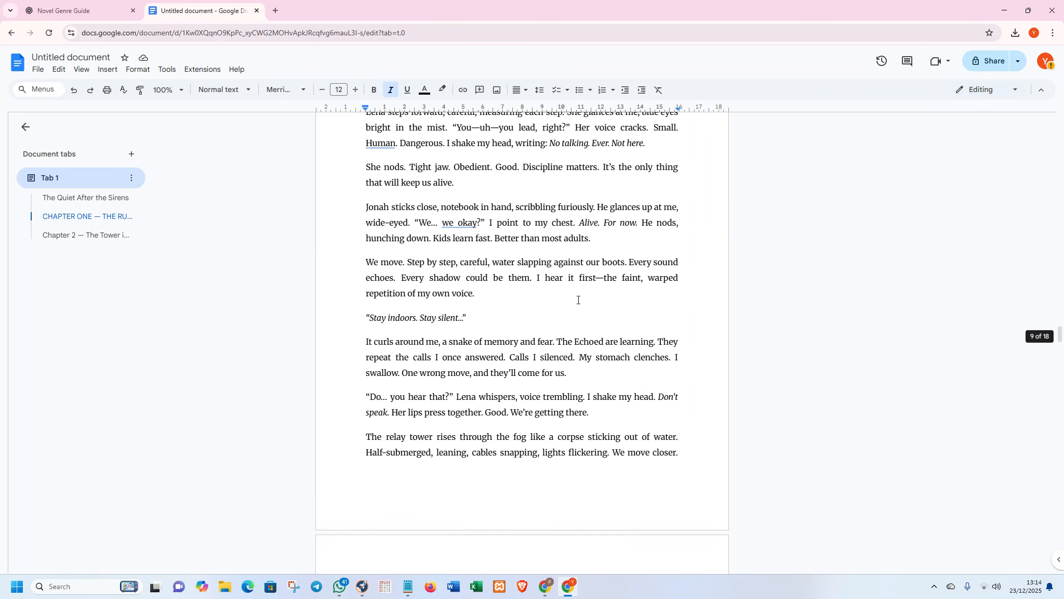
scroll(579, 300, up, 20)
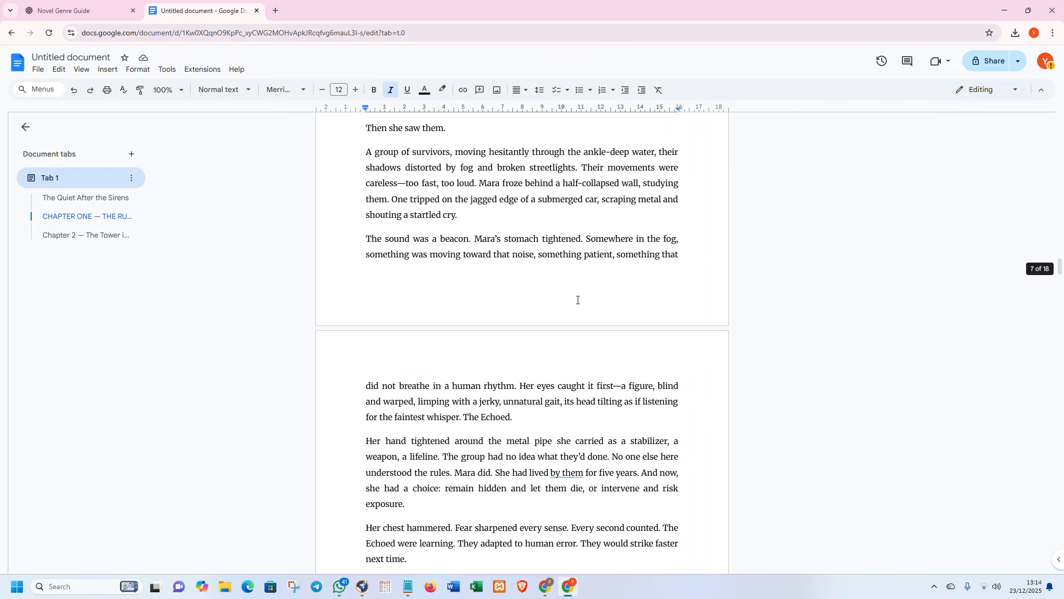
scroll(578, 300, up, 20)
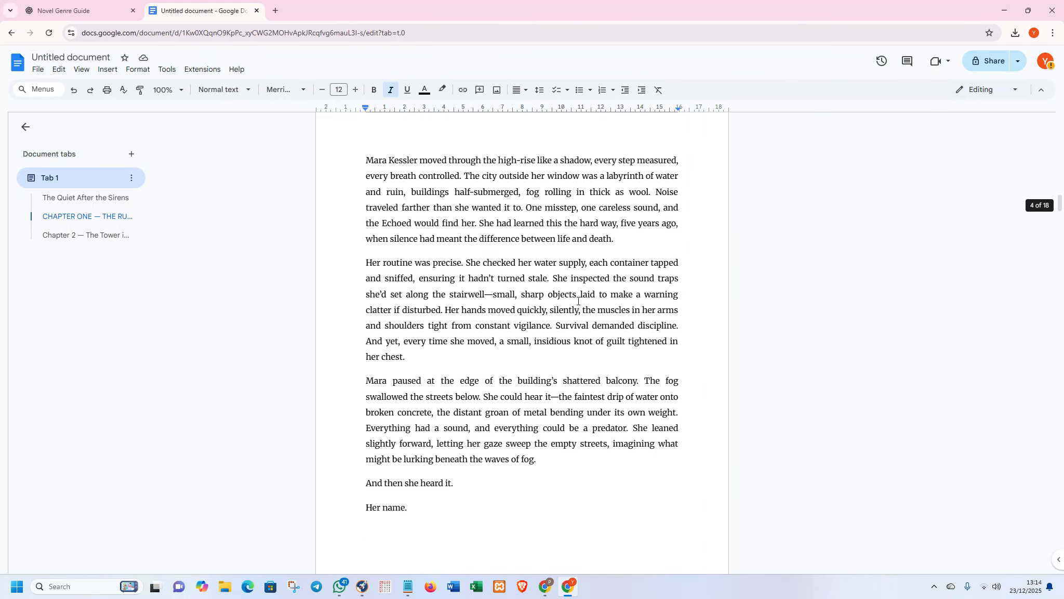
scroll(578, 300, up, 10)
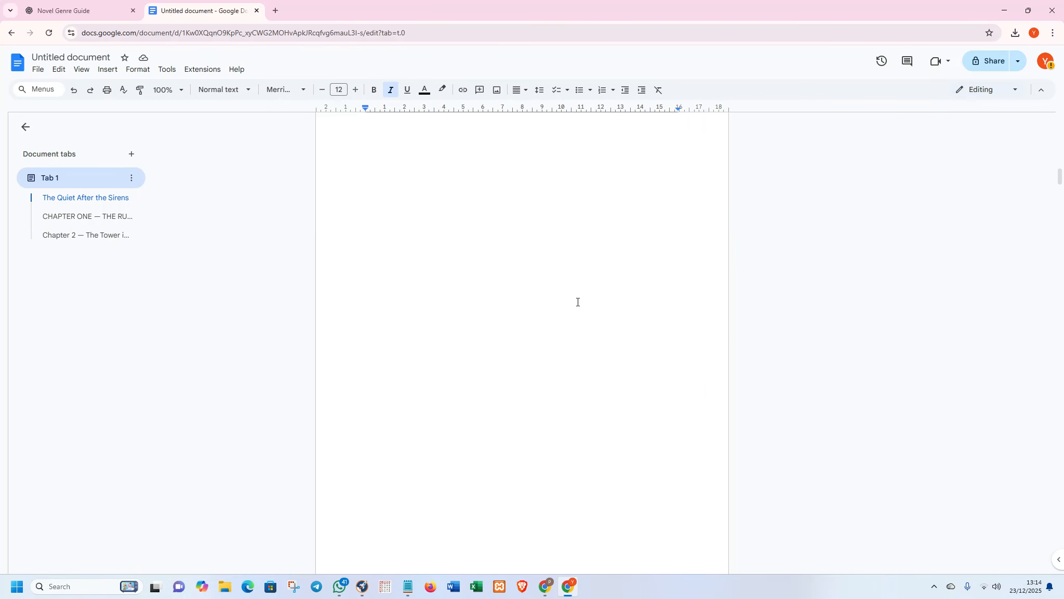
click(577, 301)
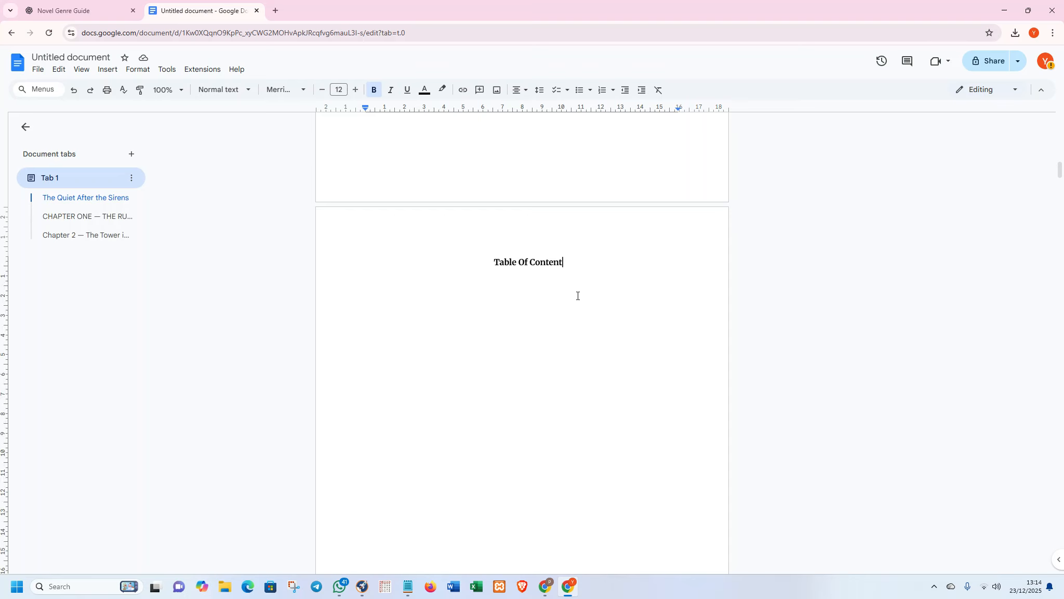
key(Return)
click(108, 69)
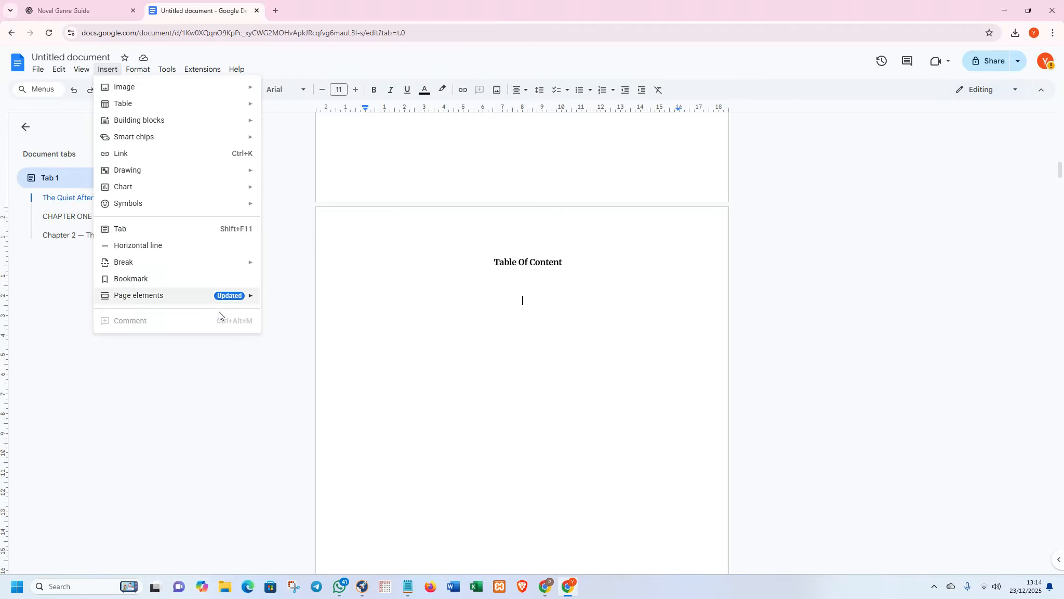
mouse_move(257, 295)
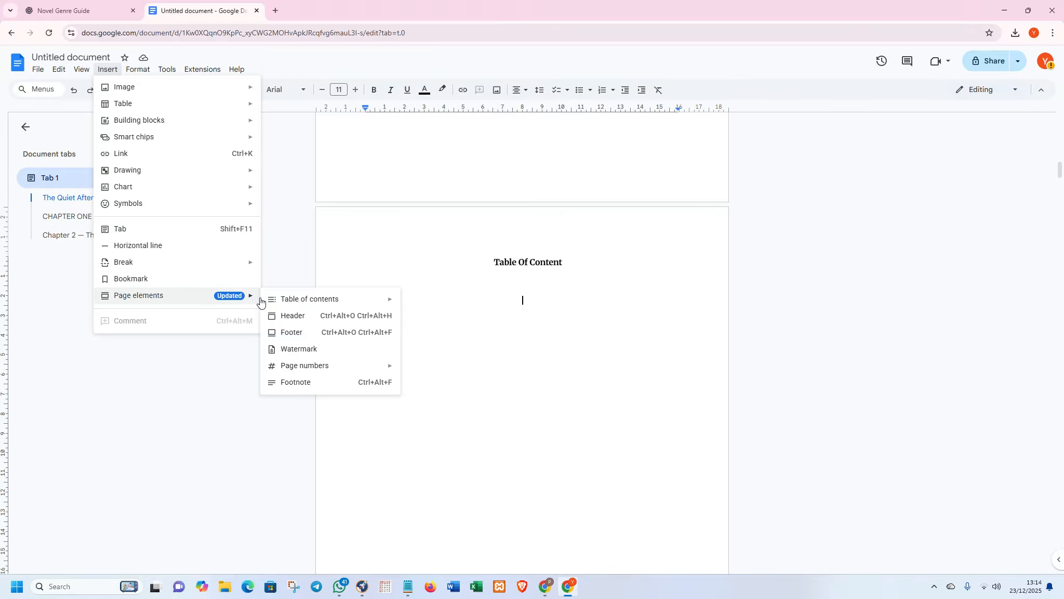
mouse_move(378, 305)
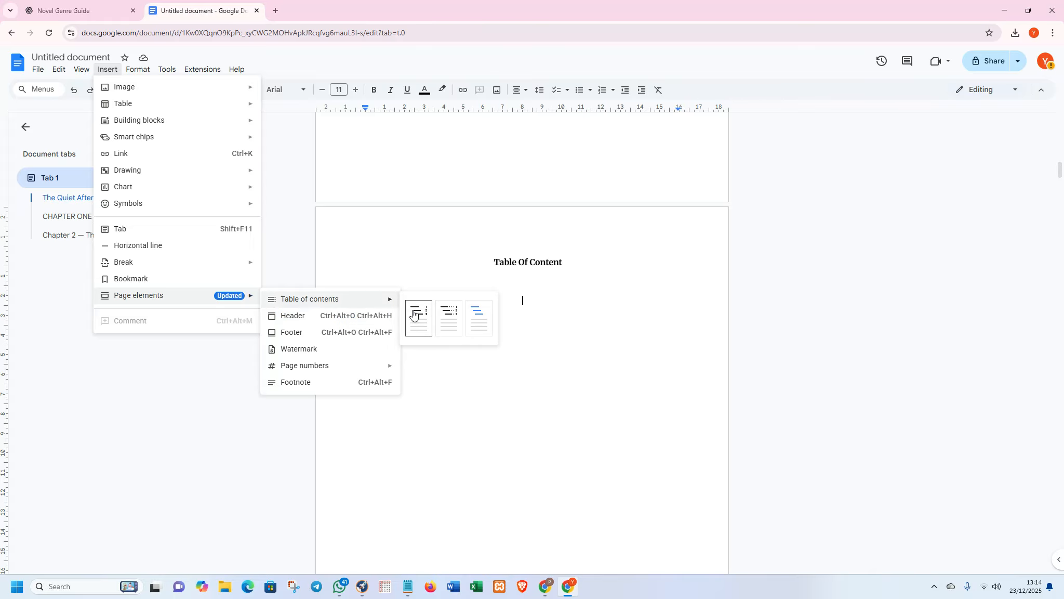
click(443, 310)
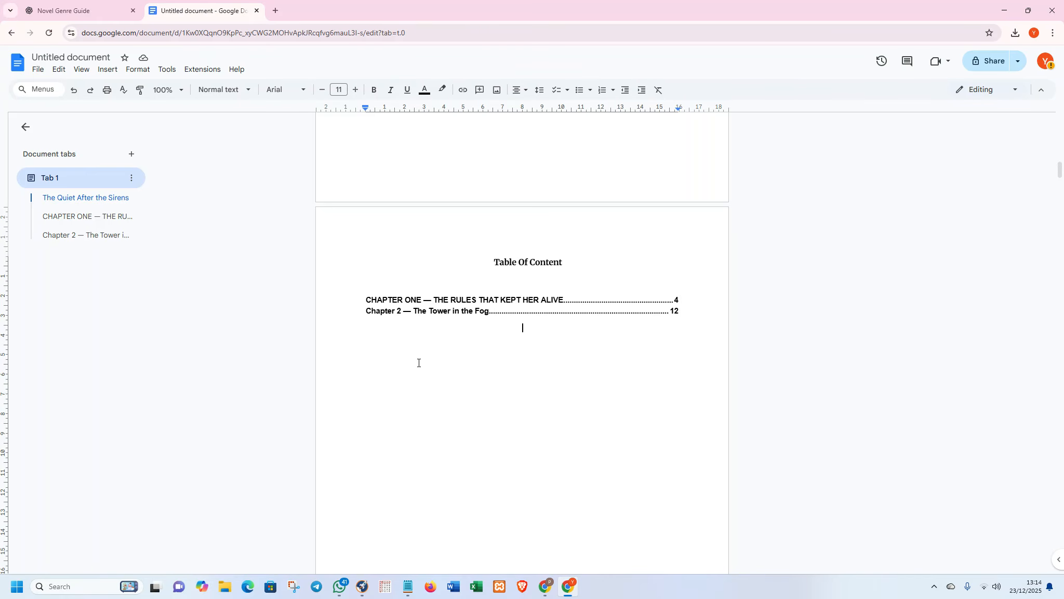
Examine the front matter pages and the paper sizes offered in the page setup for the whole document
scroll(566, 335, up, 12)
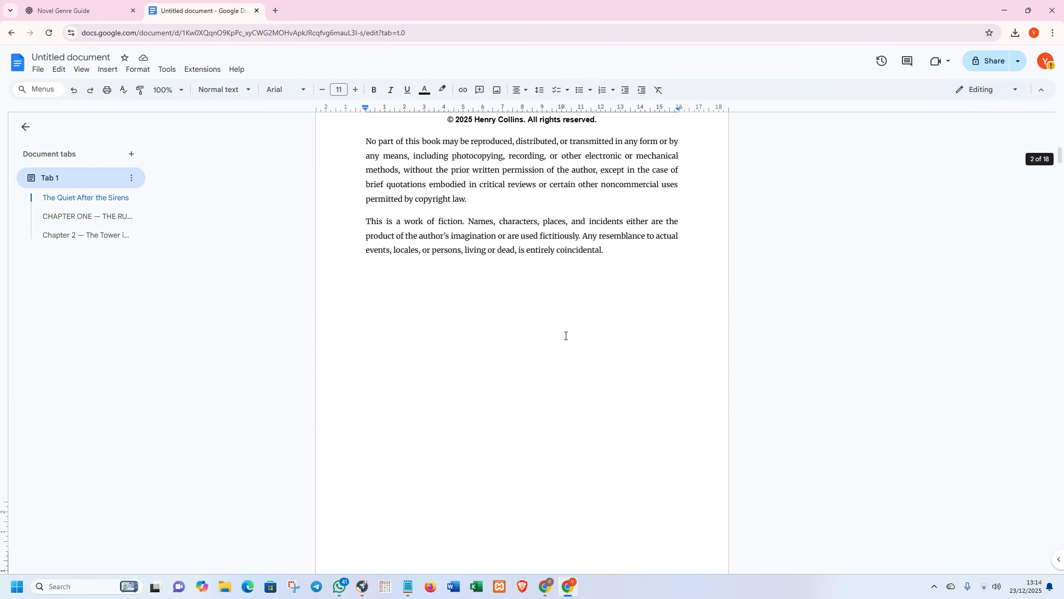
scroll(566, 335, up, 8)
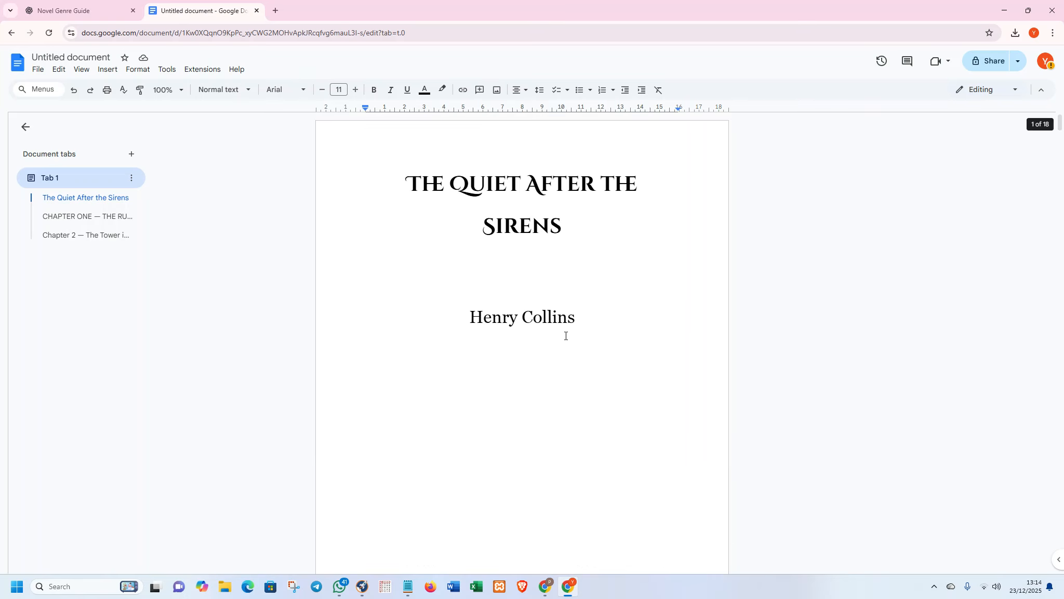
scroll(566, 335, down, 5)
scroll(566, 336, down, 4)
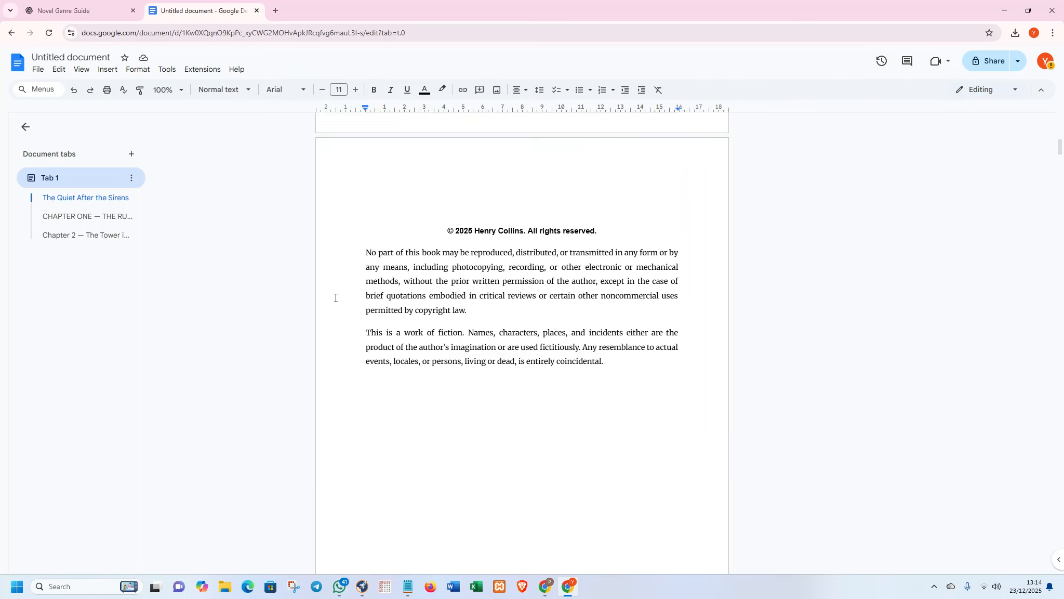
scroll(340, 296, up, 10)
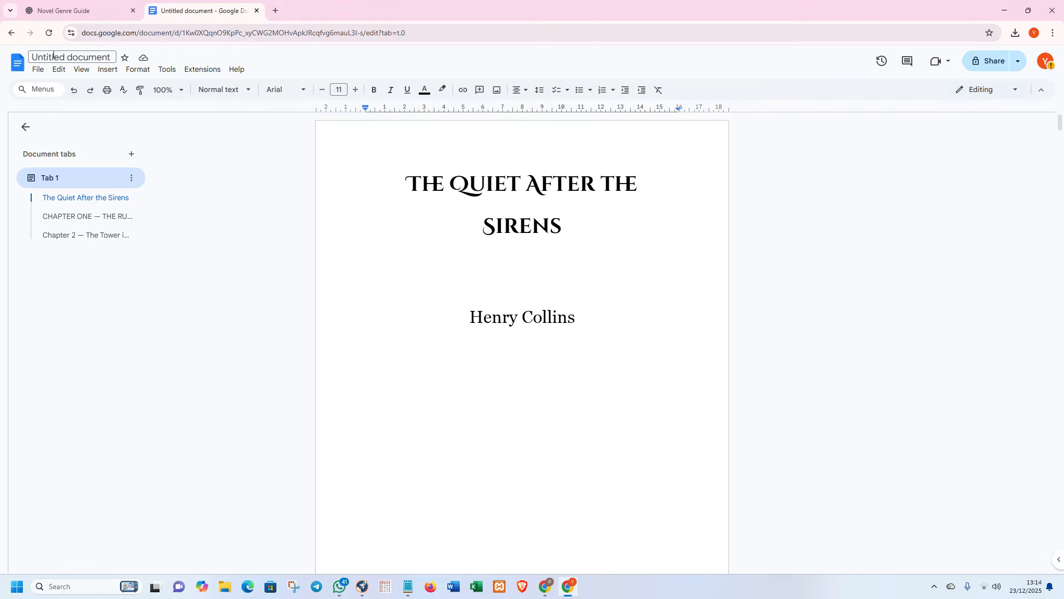
click(37, 70)
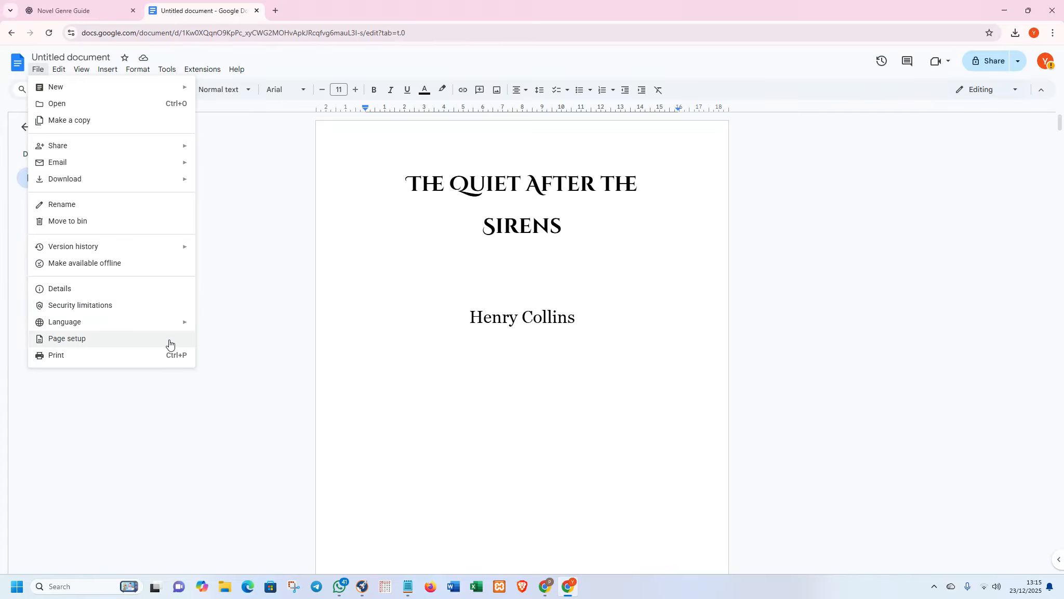
click(170, 344)
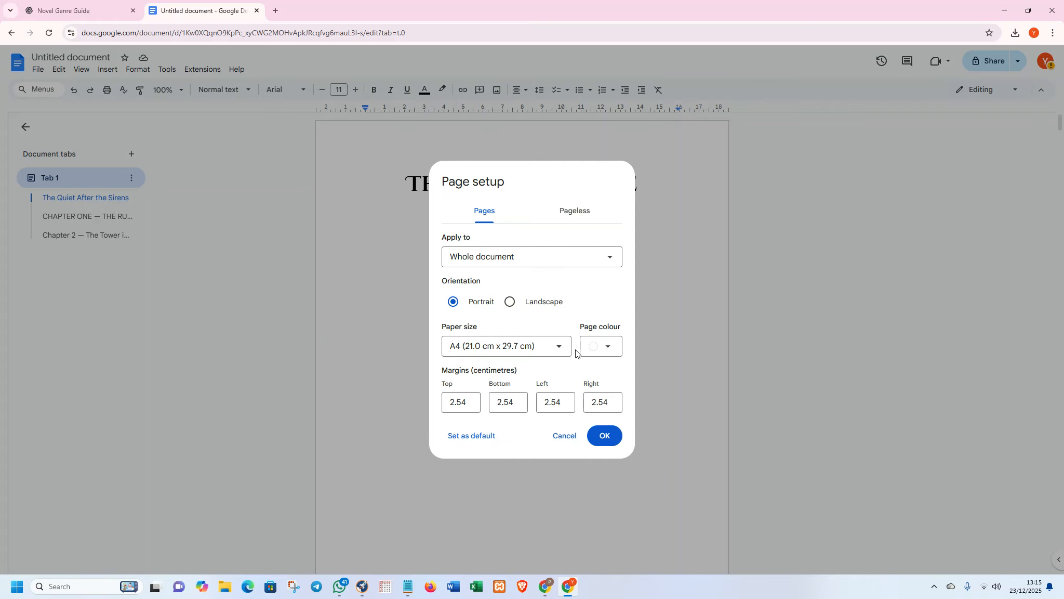
click(560, 347)
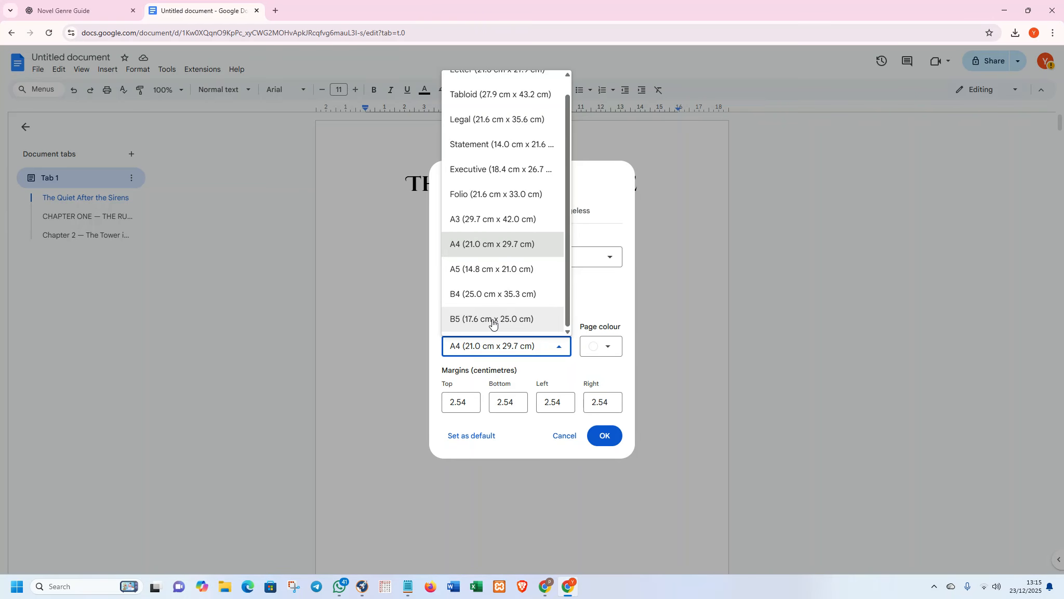
click(605, 435)
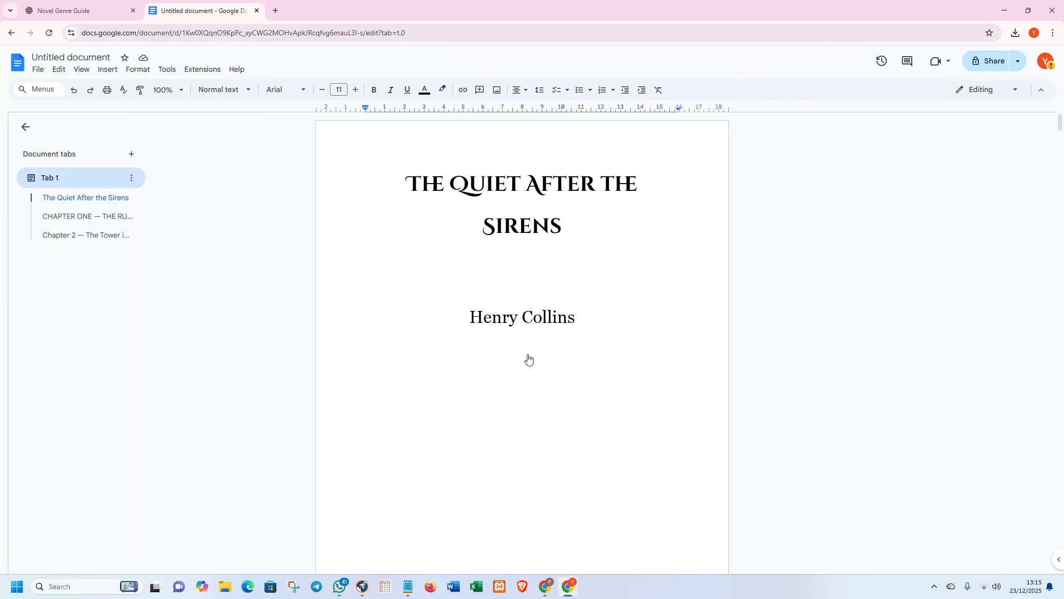
Open the Google Workspace Marketplace for document add-ons and start an app search
click(203, 69)
mouse_move(229, 89)
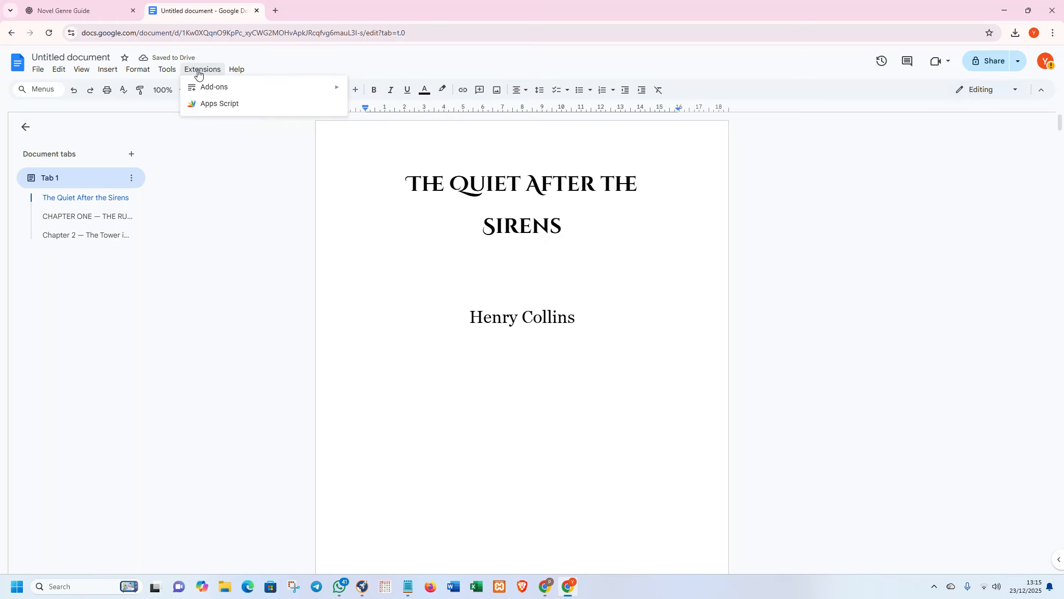
click(370, 92)
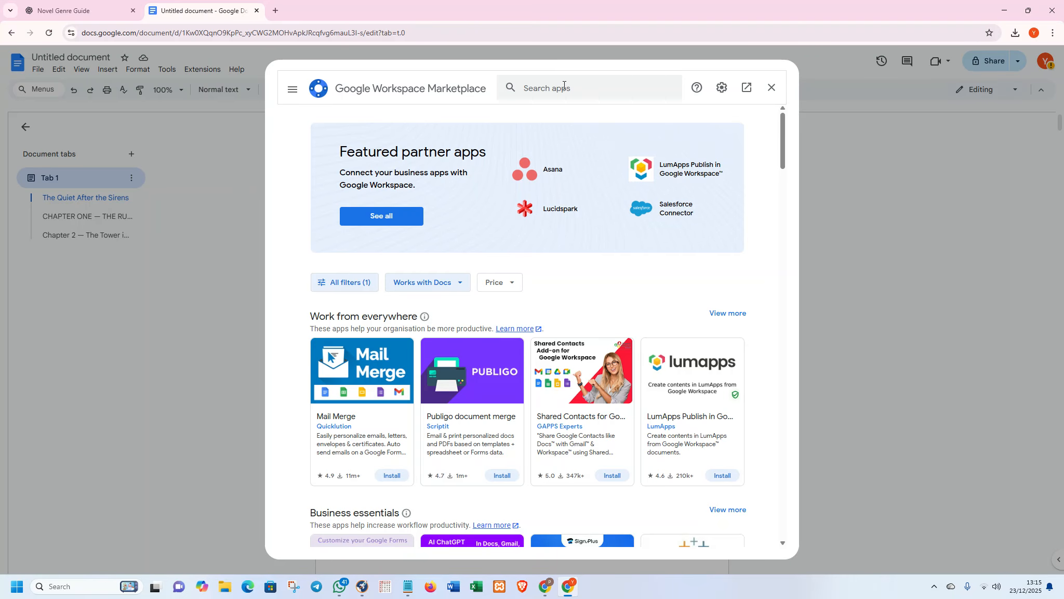
click(564, 86)
text(pap)
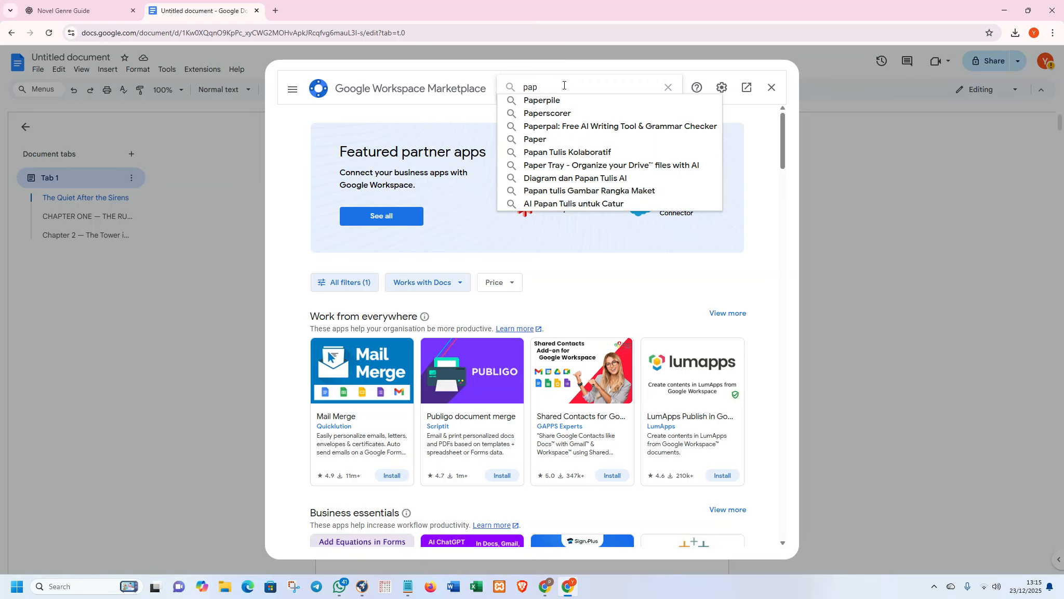
text(er)
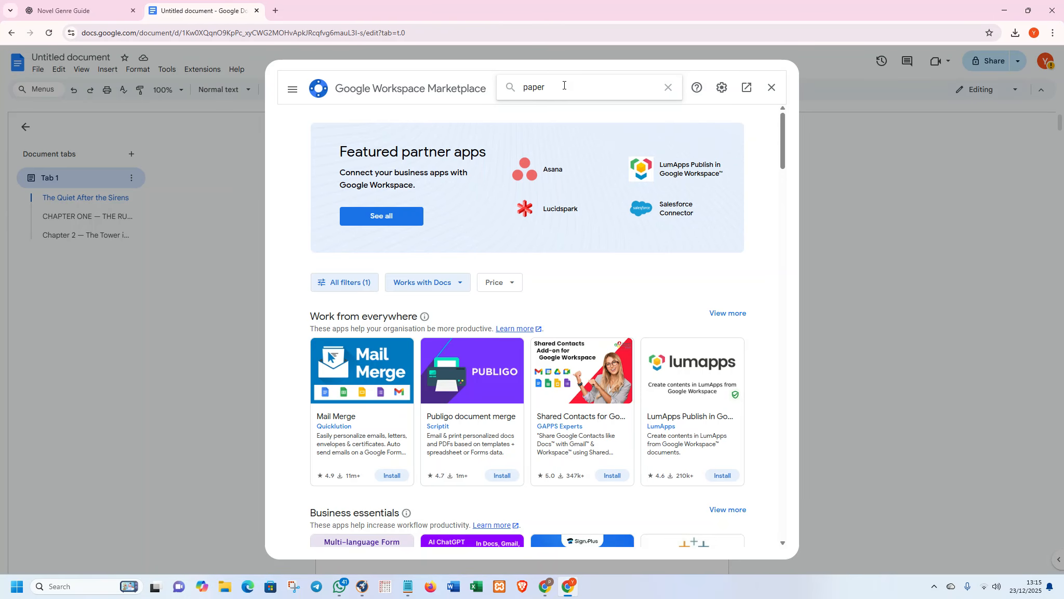
key(BackSpace)
key(BackSpace)
key(BackSpace)
Search the marketplace for "size" and choose the suggestion "Page Sizer for Google Docs™ - PageSizer"
text(si)
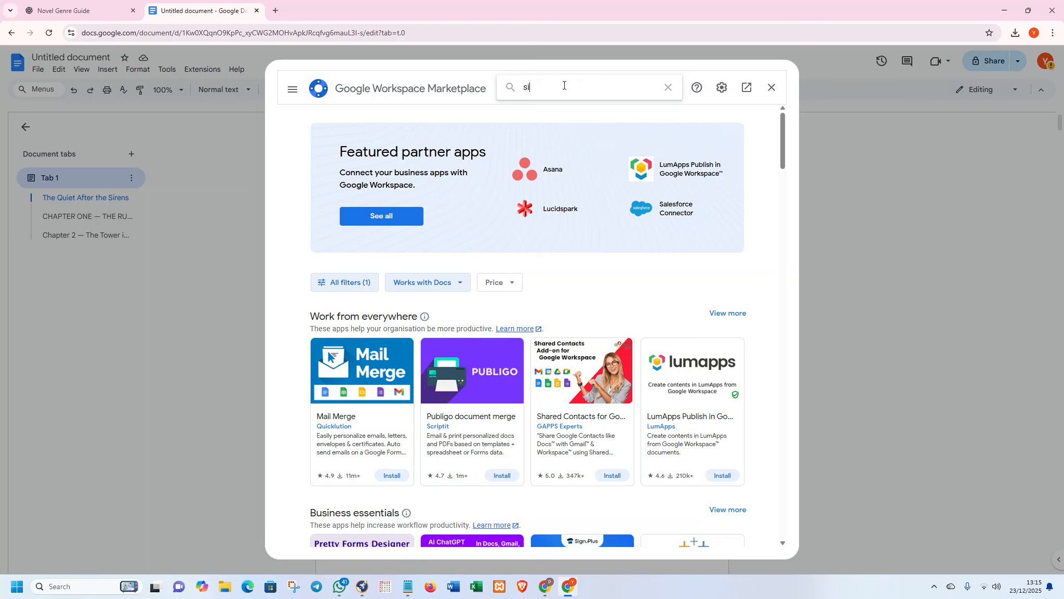
text(ze)
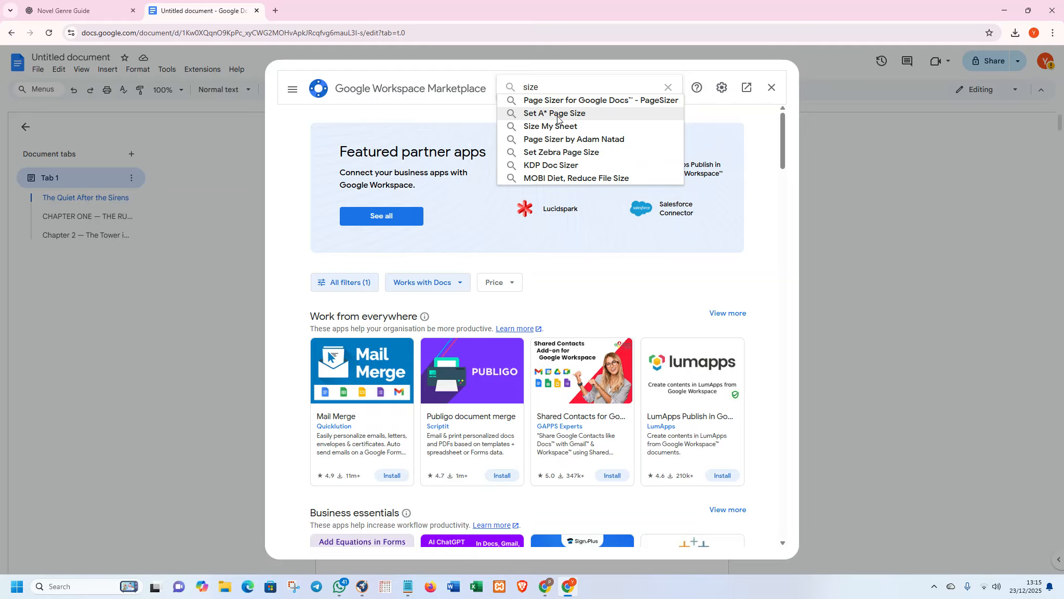
click(572, 102)
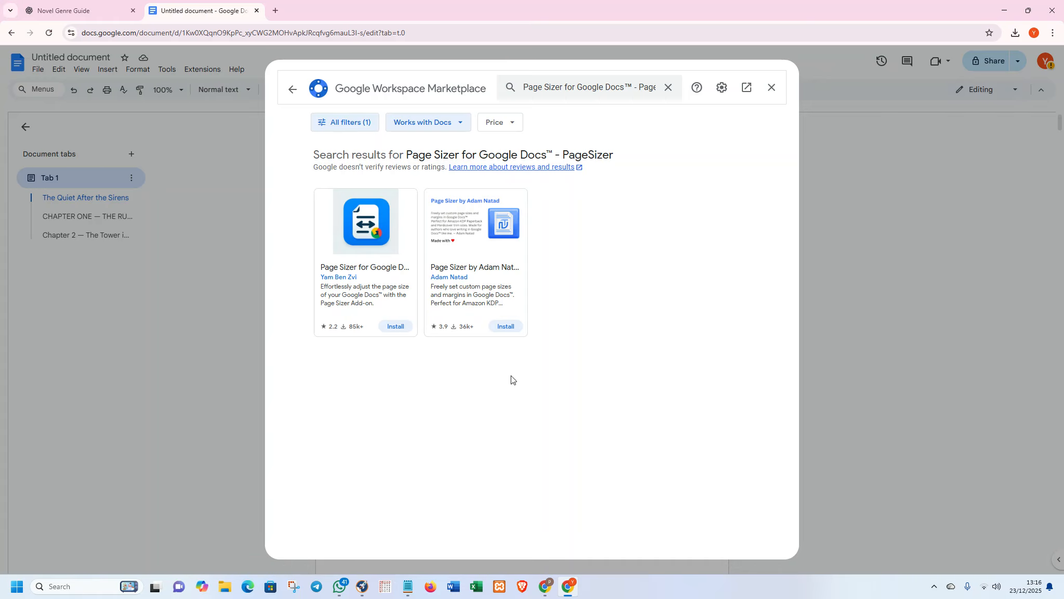
Try to install the Page Sizer add-on described as setting custom page sizes and margins for Amazon KDP
click(505, 330)
click(512, 328)
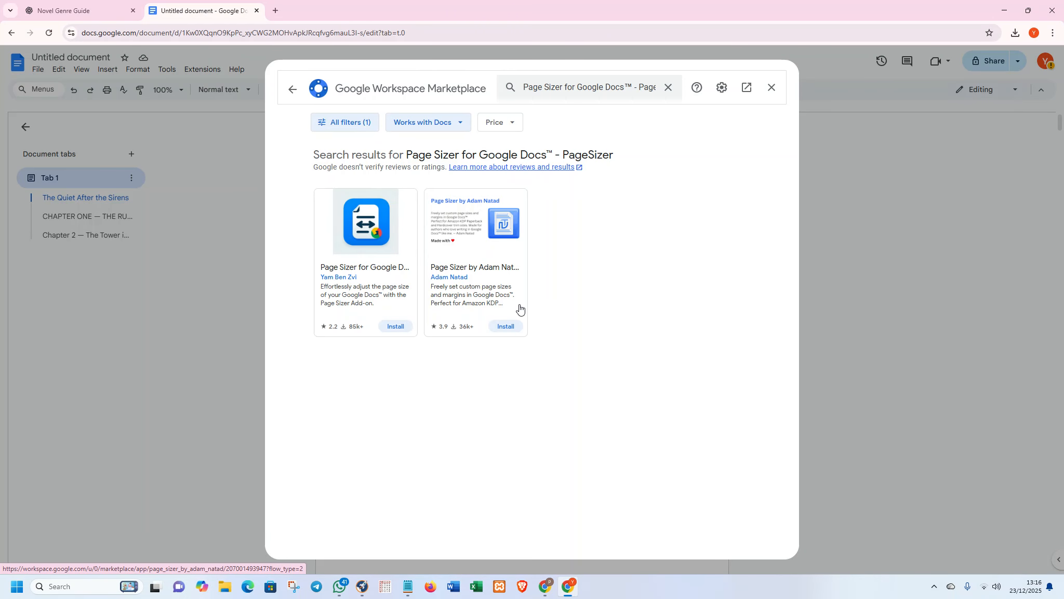
click(510, 322)
click(510, 320)
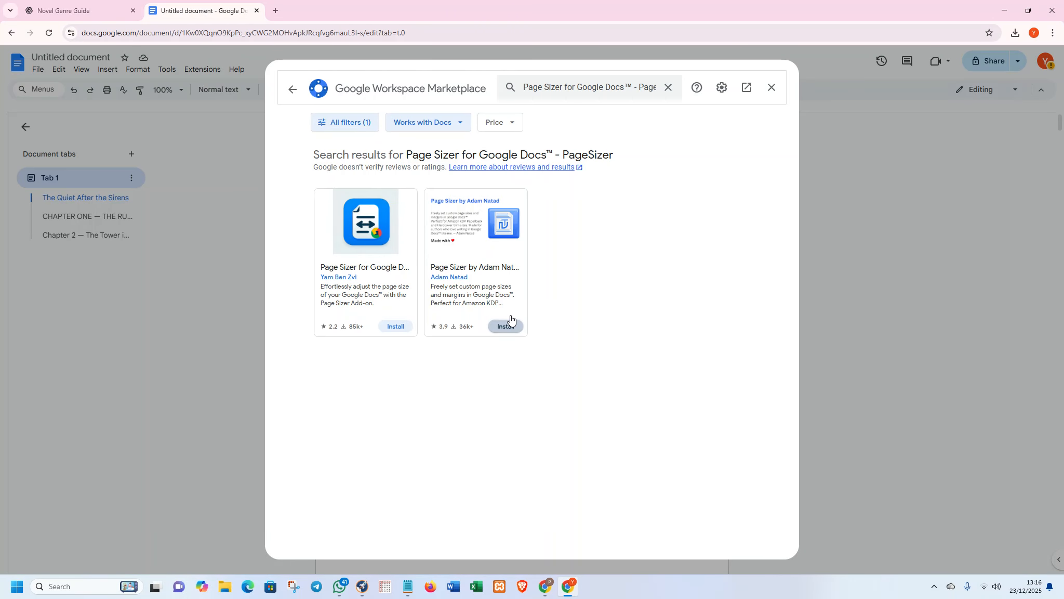
click(511, 321)
click(507, 329)
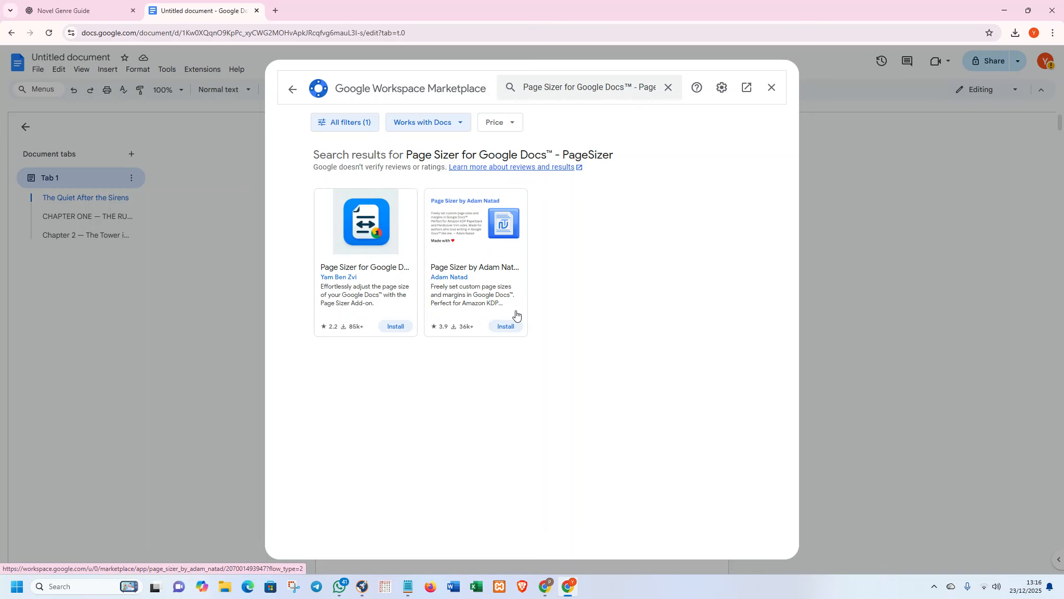
Open the marketplace listing of the "Page Sizer for Google Docs" add-on
click(393, 280)
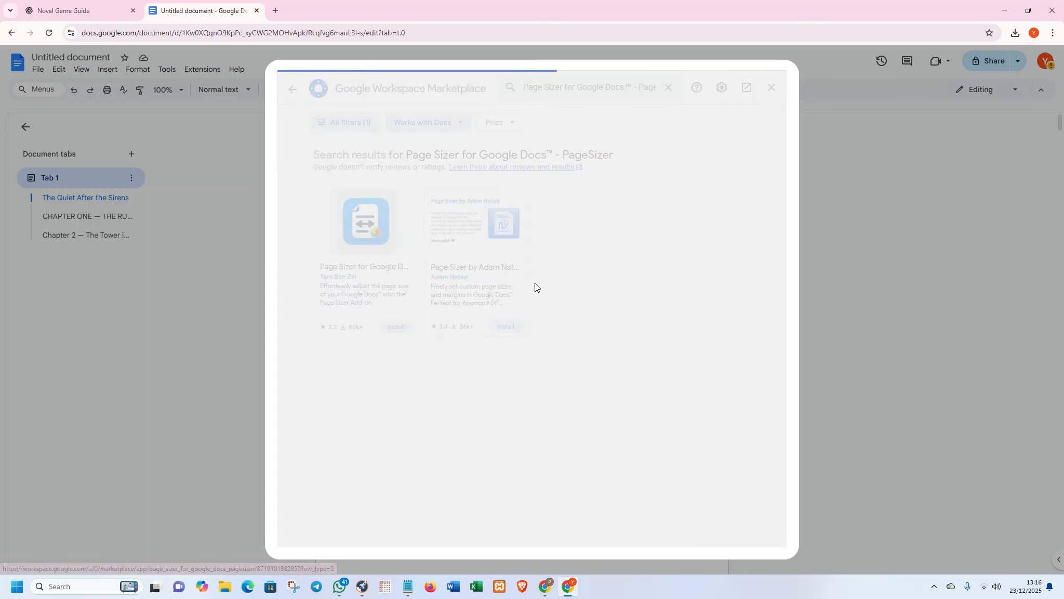